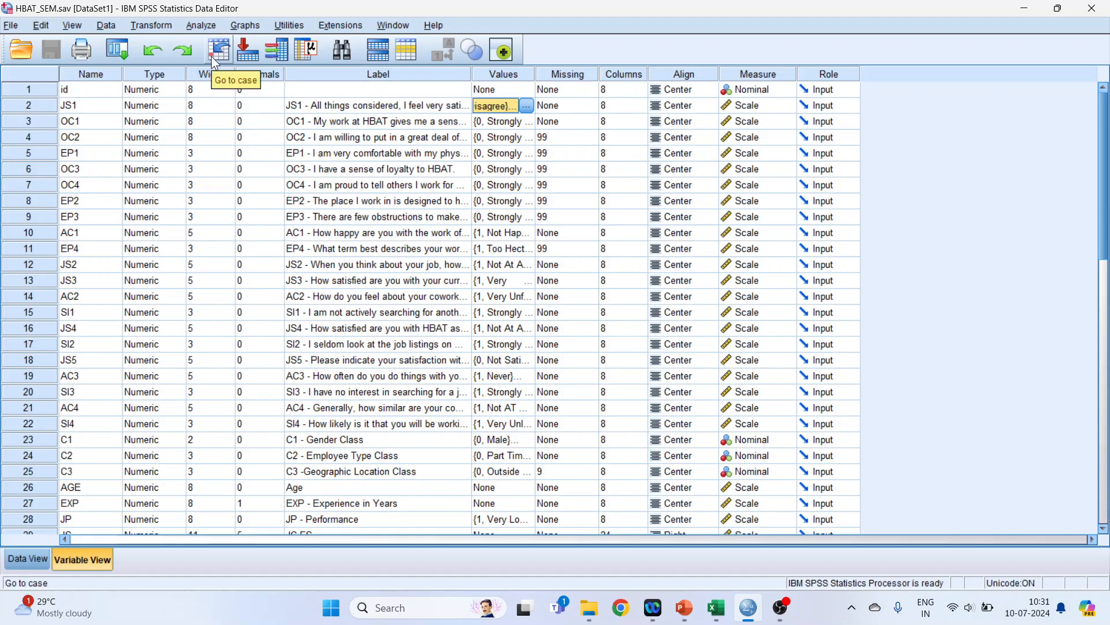
Start a Factor Analysis and add all scale items from JS1 through SI4 as its variables
left_click(198, 26)
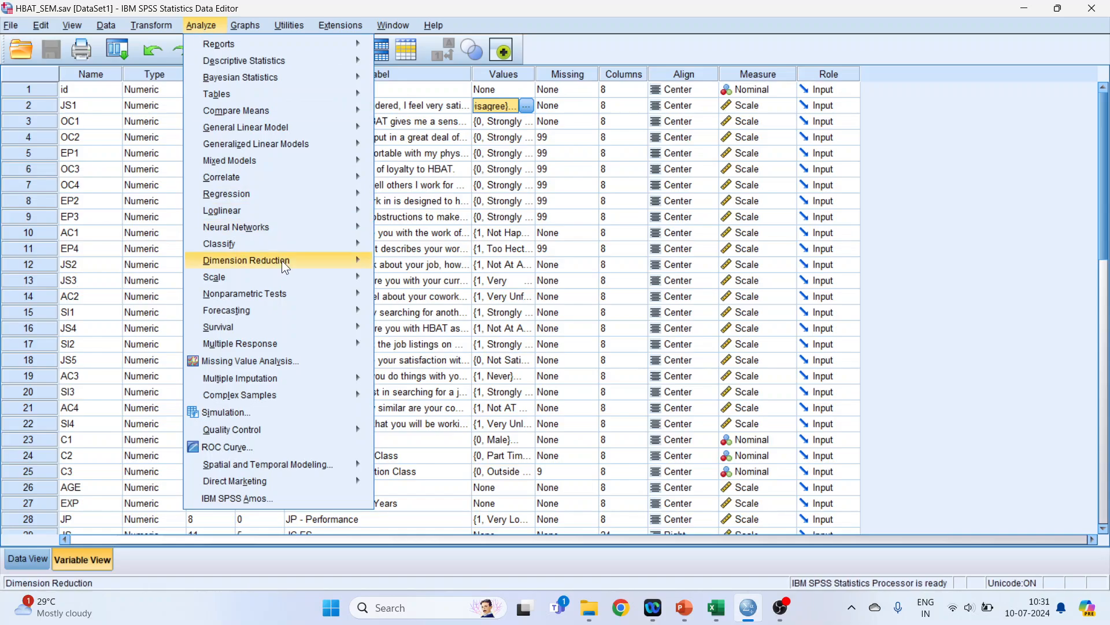
mouse_move(282, 262)
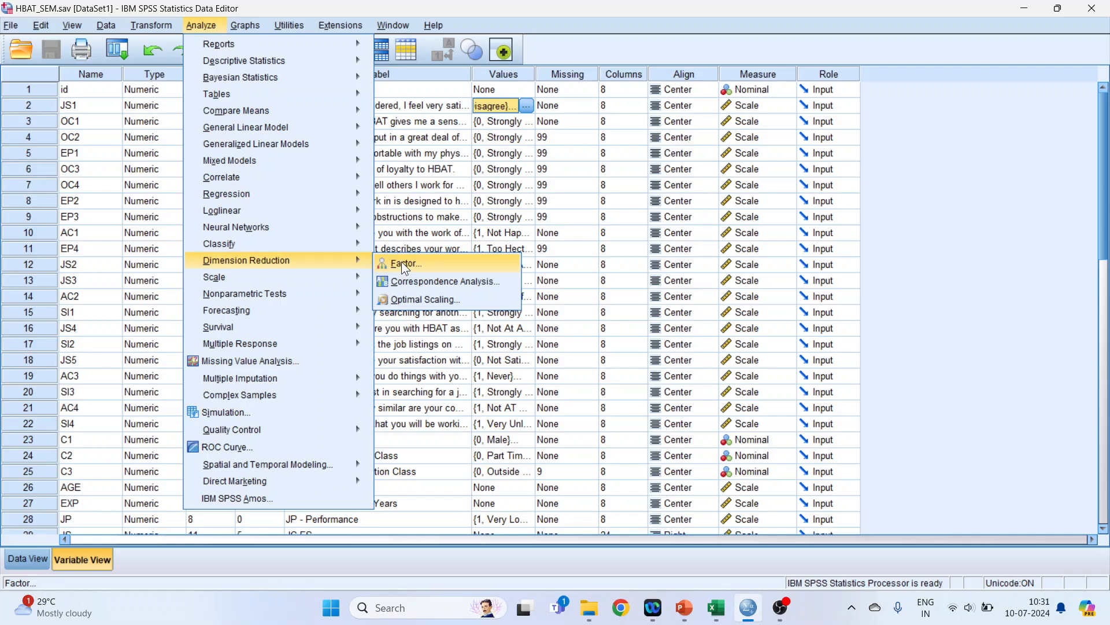
mouse_move(345, 278)
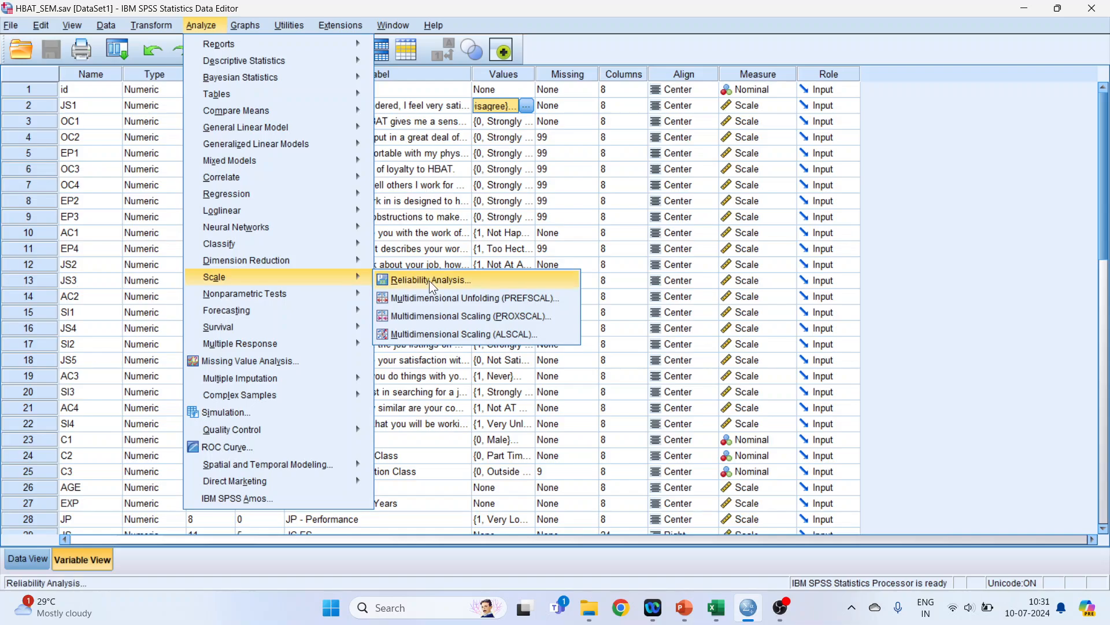
mouse_move(320, 265)
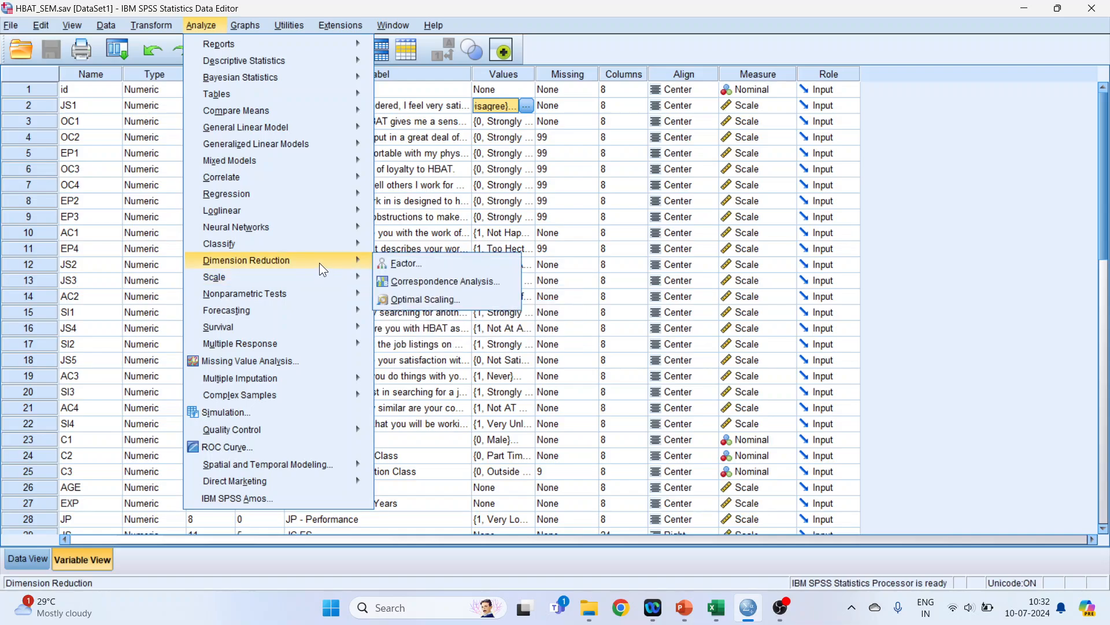
left_click(417, 265)
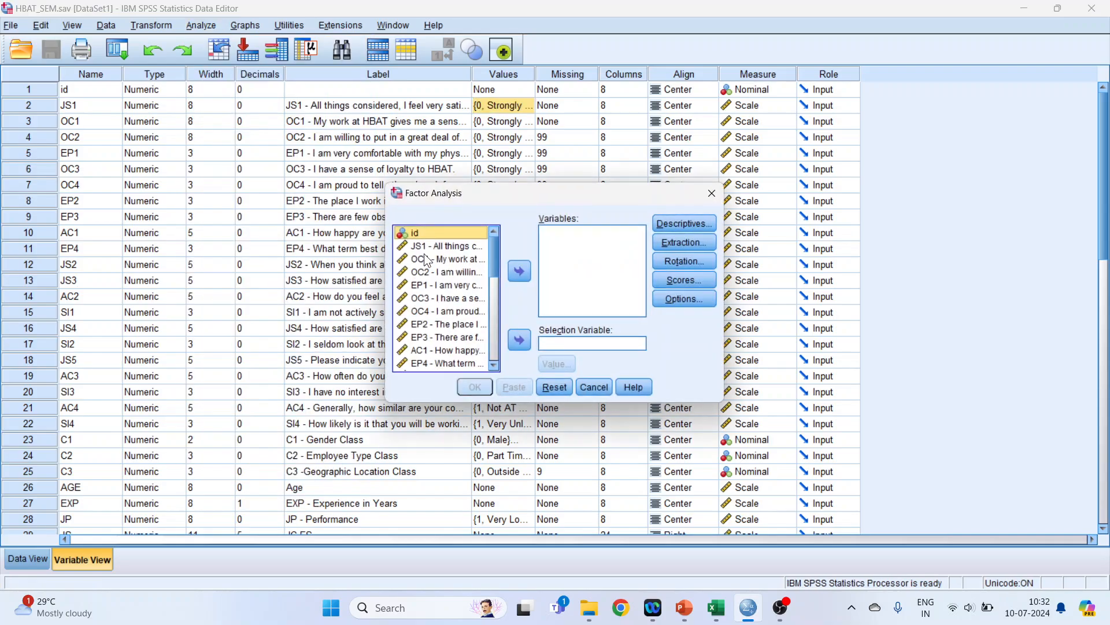
left_click(429, 246)
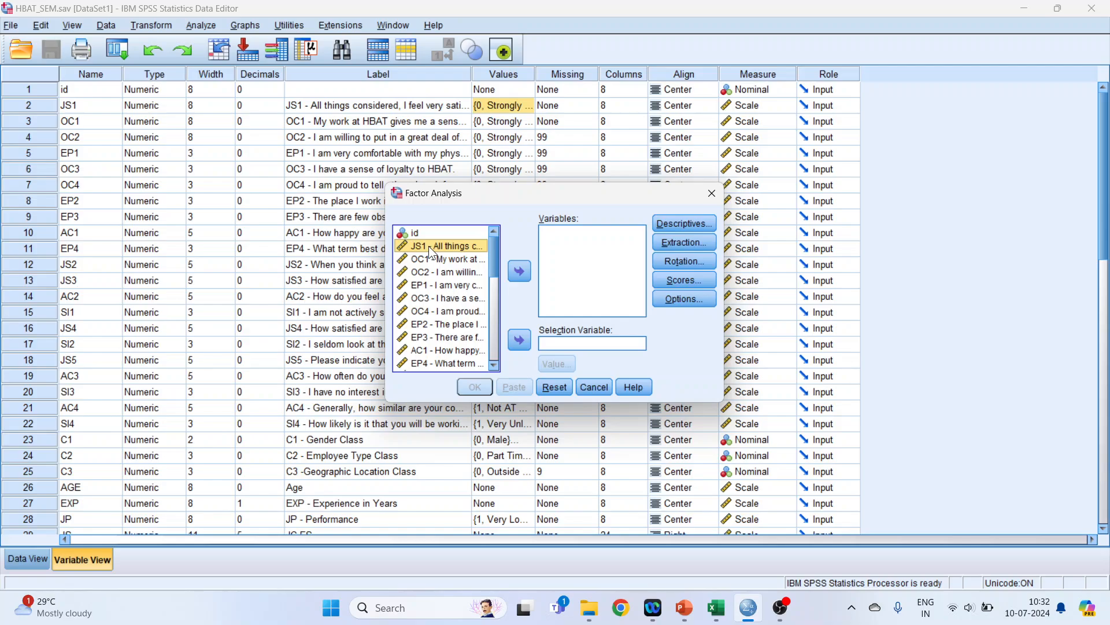
key("shift+Down")
key("shift+Down")
key("shift+Down")
key("shift+Down")
key("shift+Down")
key("shift+Down")
key("shift+Down")
key("shift+Down")
key("shift+Down")
key("shift+Down")
key("shift+Down")
key("shift+Down")
key("shift+Down")
key("shift+Down")
key("shift+Down")
key("shift+Down")
key("shift+Down")
key("shift+Down")
key("shift+Down")
key("shift+Down")
key("shift+Down")
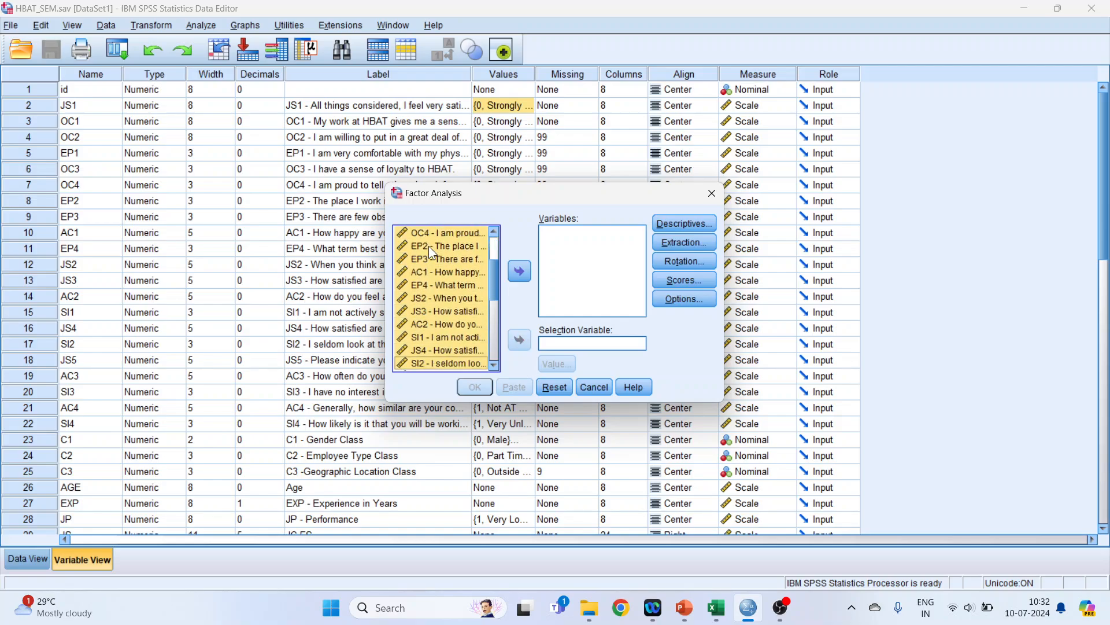
key("shift+Down")
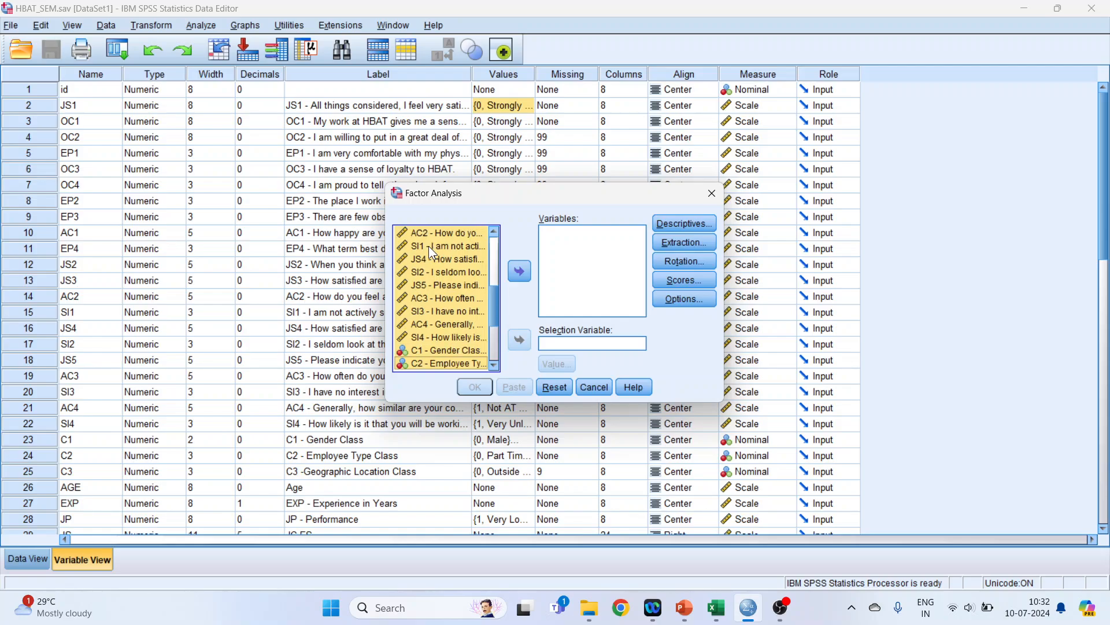
key("shift+Up")
key("shift+Up")
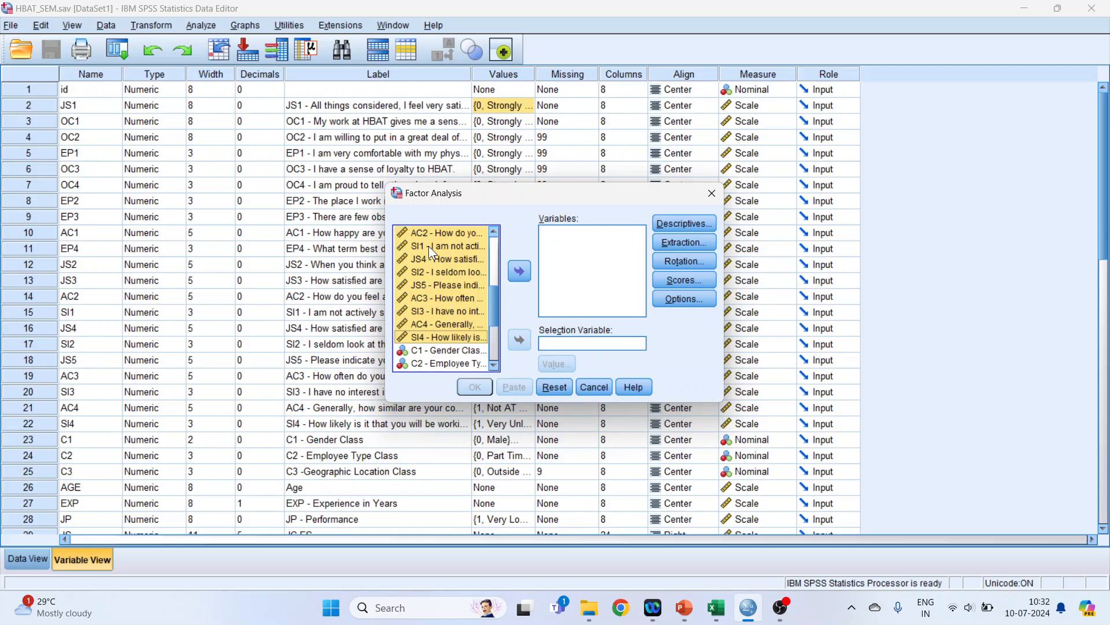
left_click(517, 273)
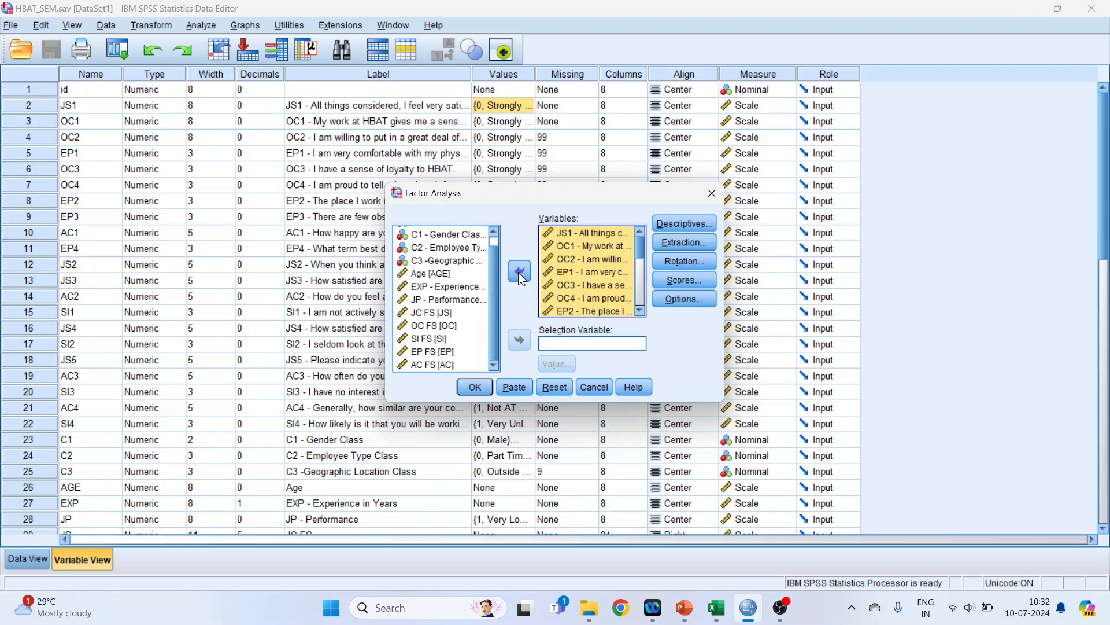
Set the factor extraction to use a fixed number of factors instead of the eigenvalue criterion
left_click_drag(587, 196, 346, 158)
left_click(450, 206)
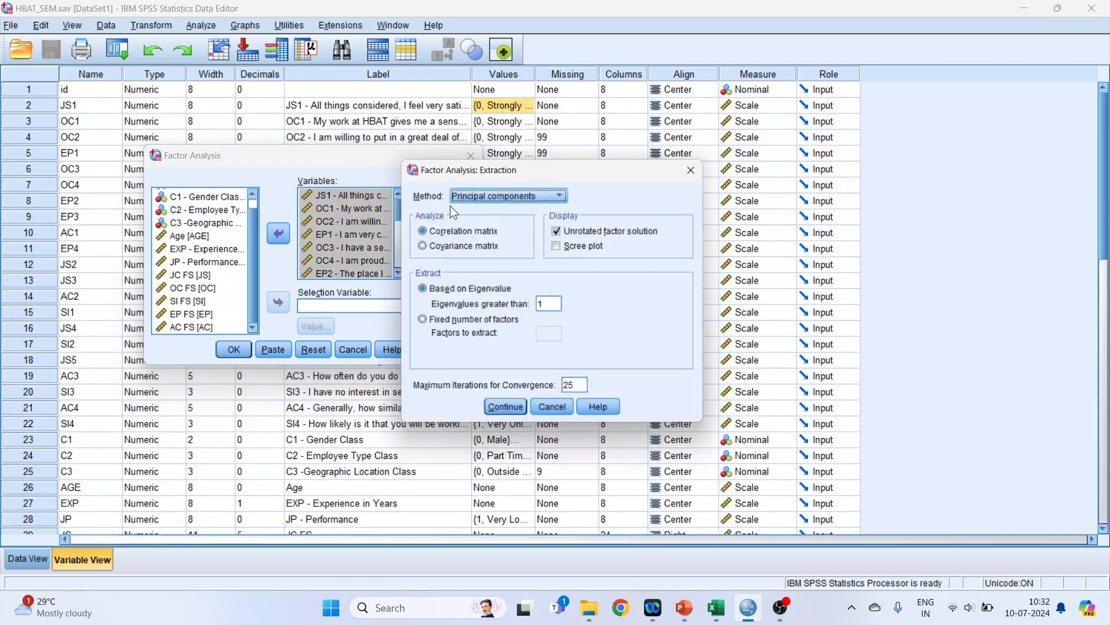
left_click(421, 322)
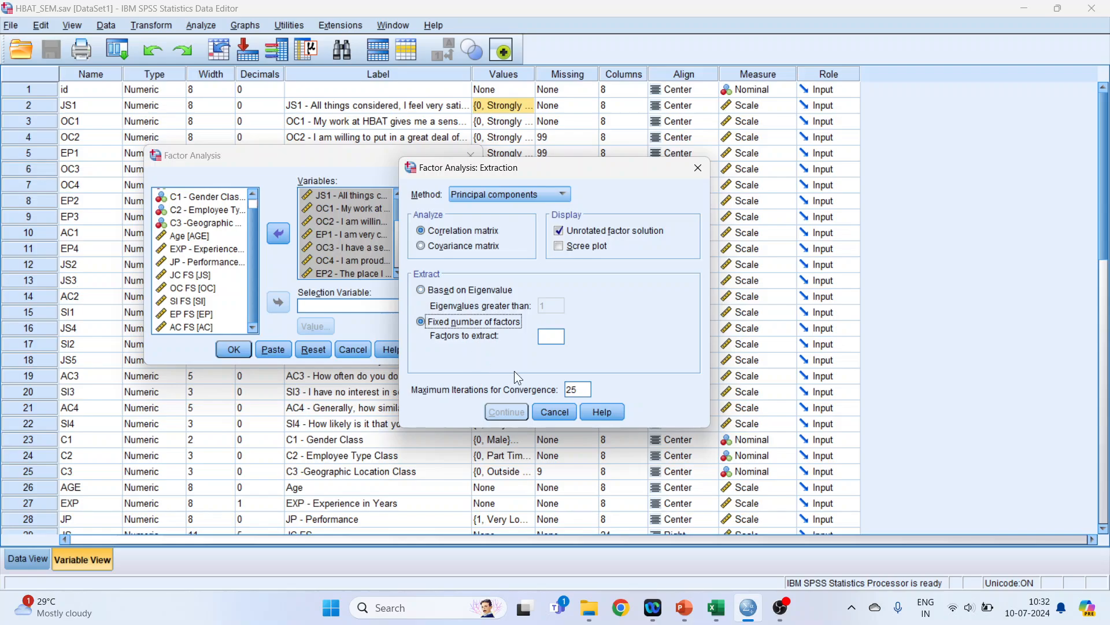
Switch to the PowerPoint deck and review the construct slides from Job Satisfaction through Staying Intention as a slide show
left_click(684, 607)
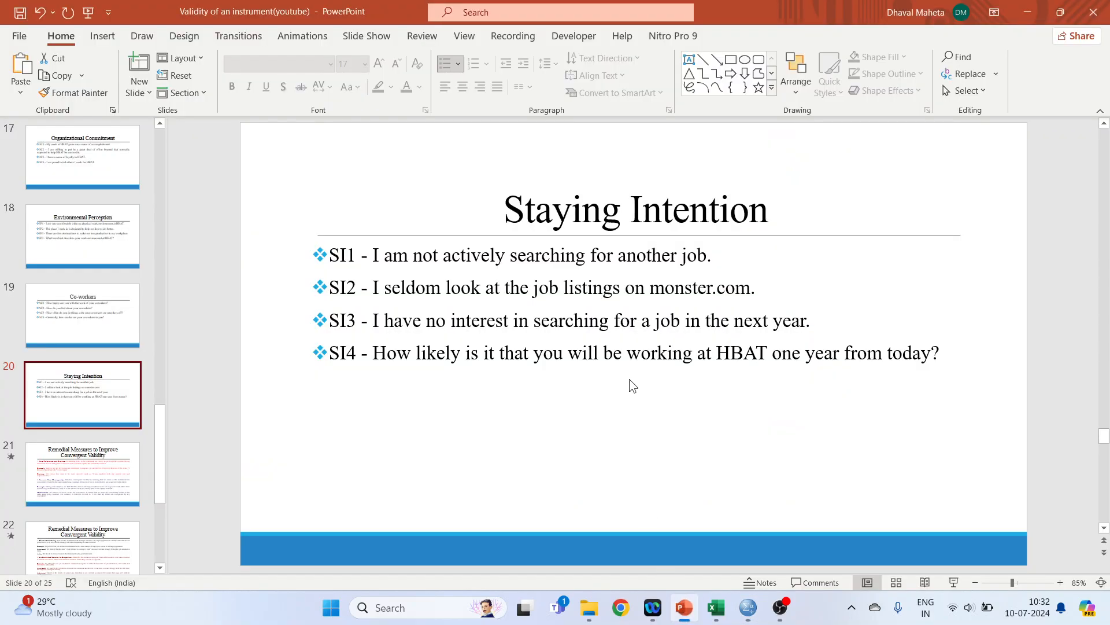
left_click_drag(154, 443, 166, 398)
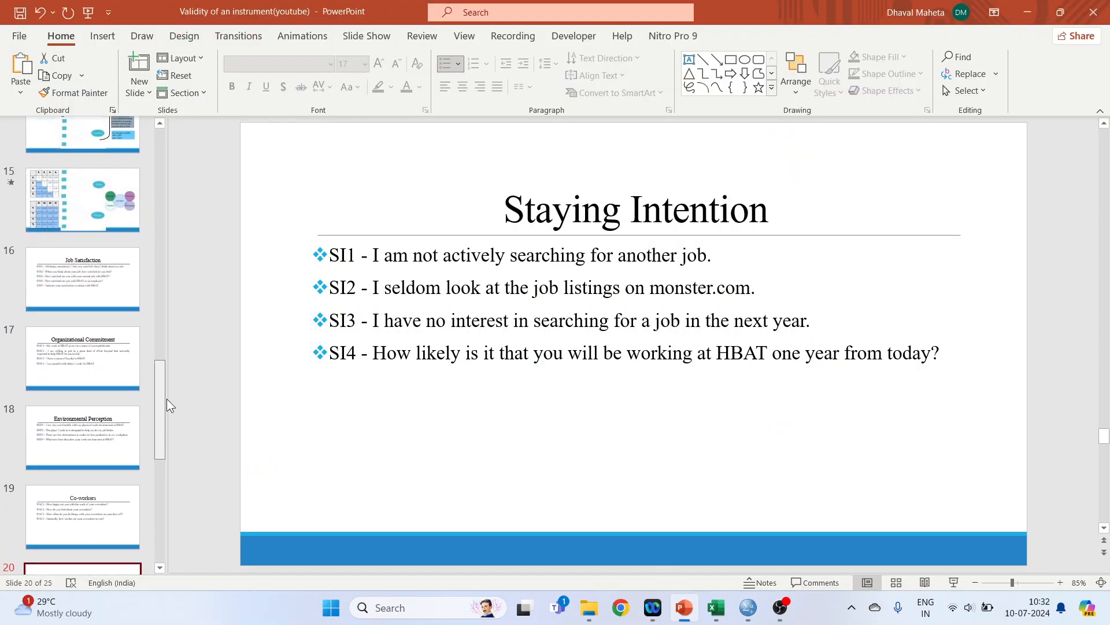
left_click(104, 295)
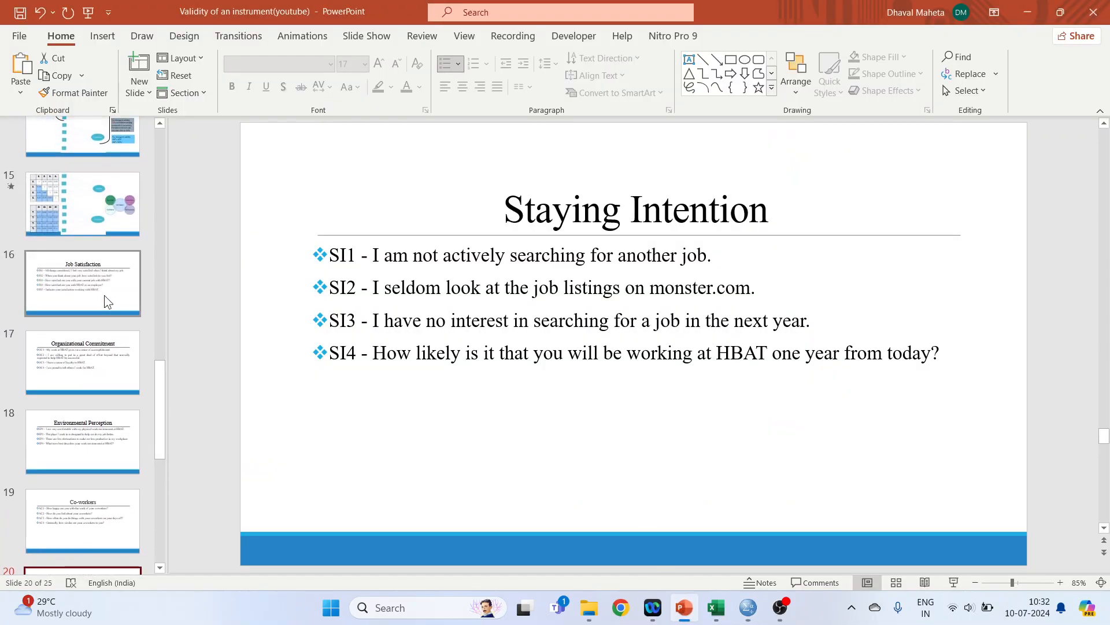
left_click(953, 582)
key("Right")
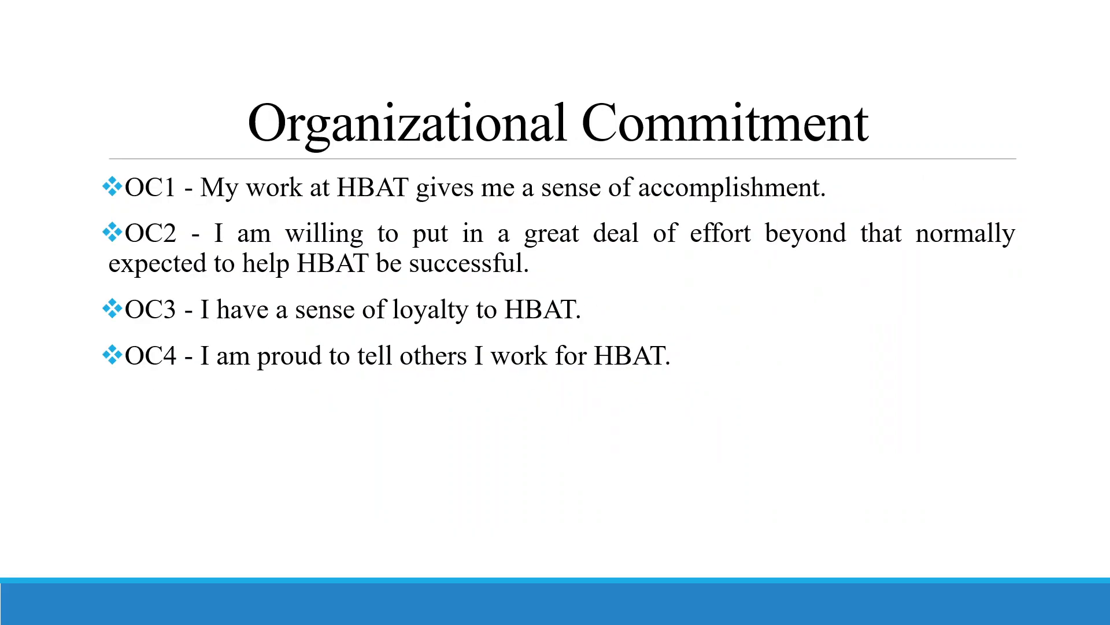
key("Right")
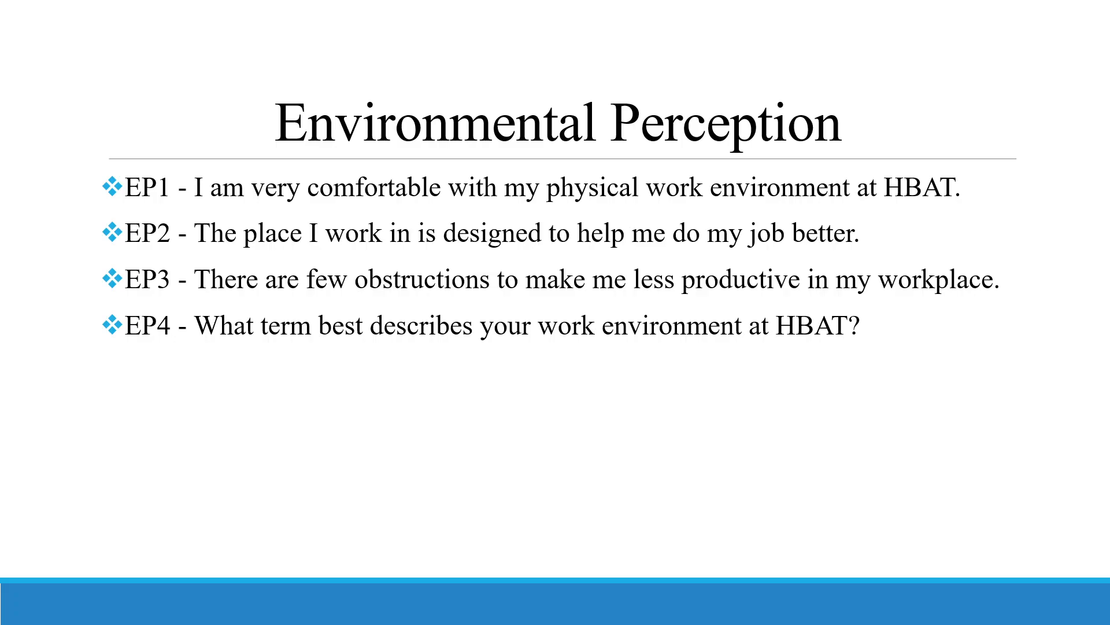
key("Right")
key("Right")
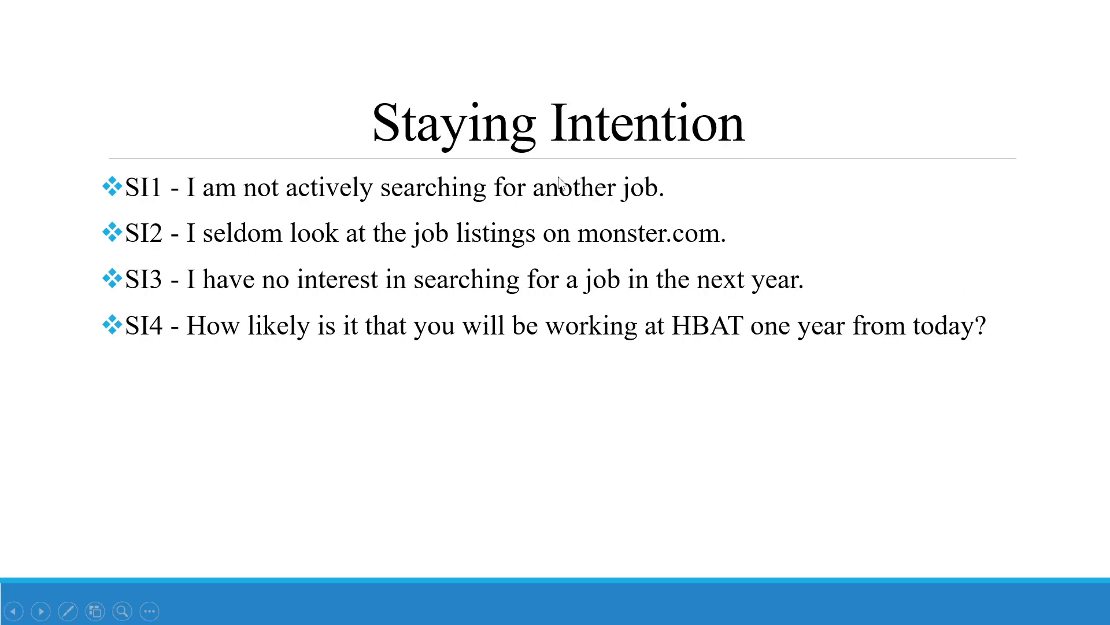
key("Escape")
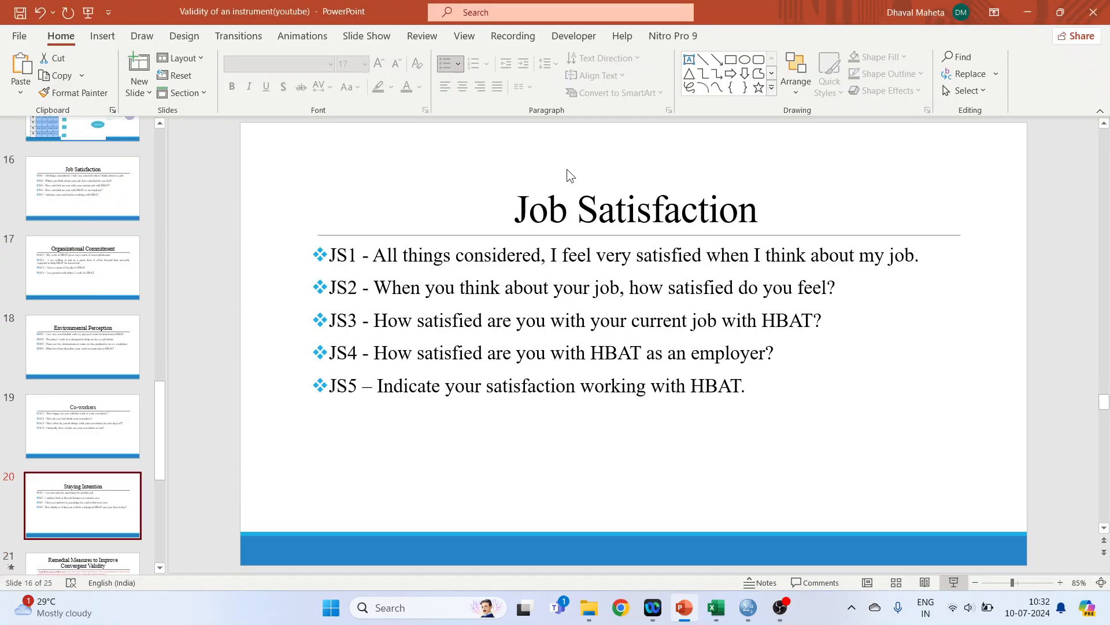
Return to SPSS and set the number of factors to extract to 5
left_click(748, 607)
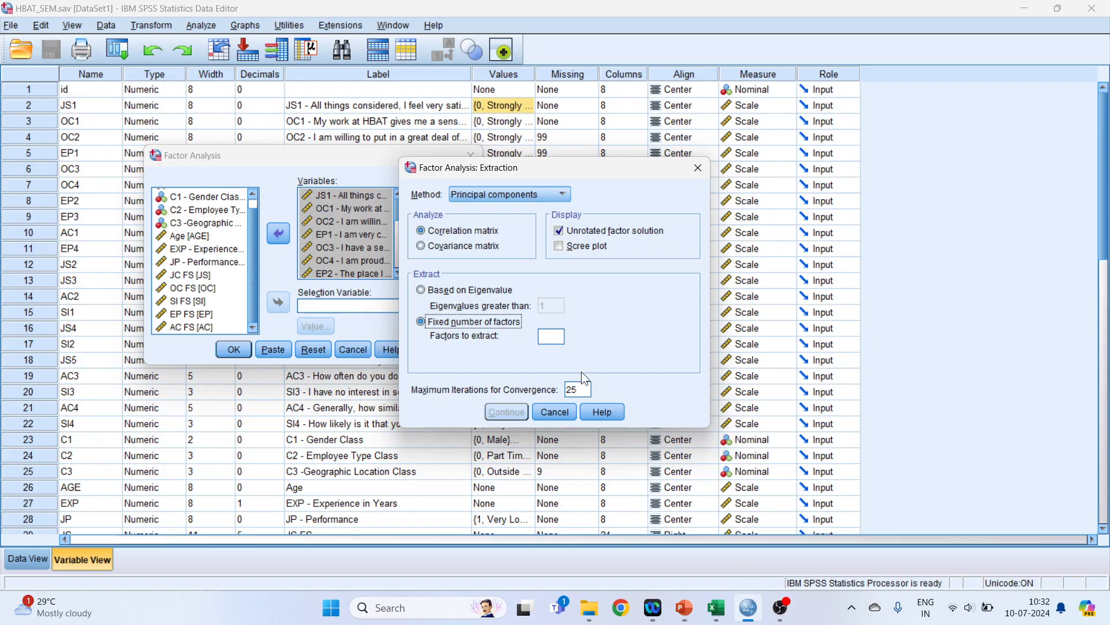
left_click(551, 337)
type("5")
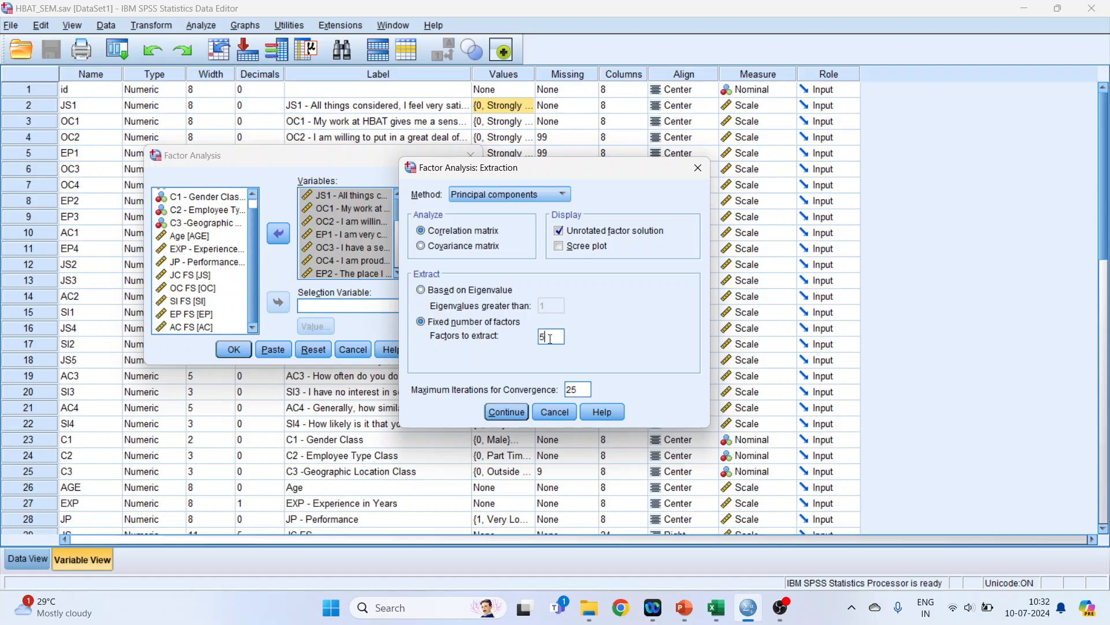
left_click(498, 413)
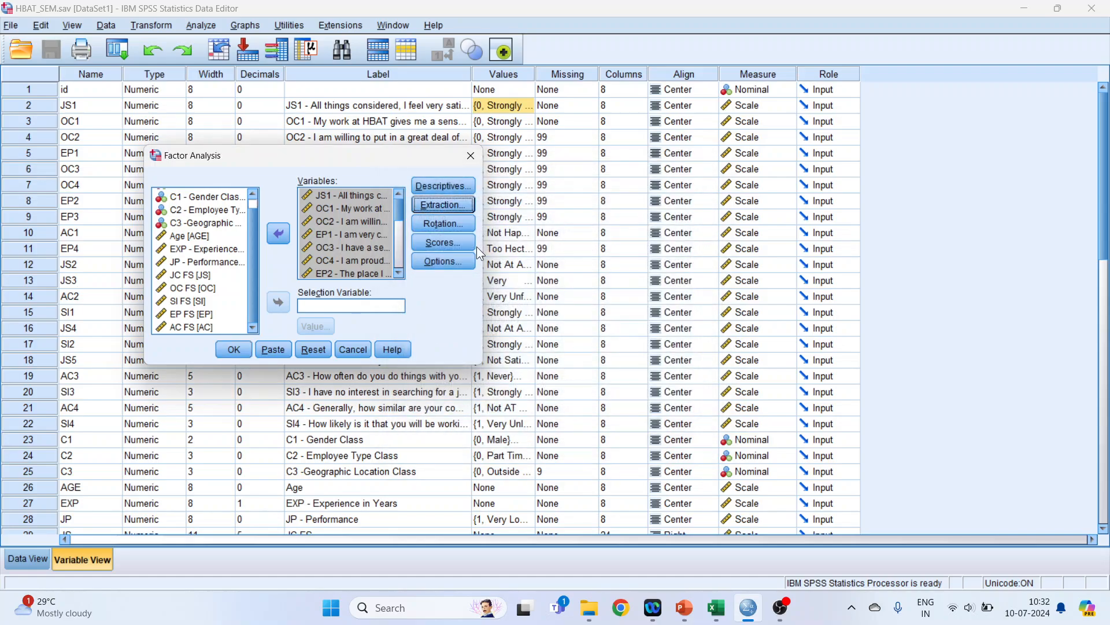
Set the factor rotation method to Varimax and check the factor scores settings
left_click(456, 223)
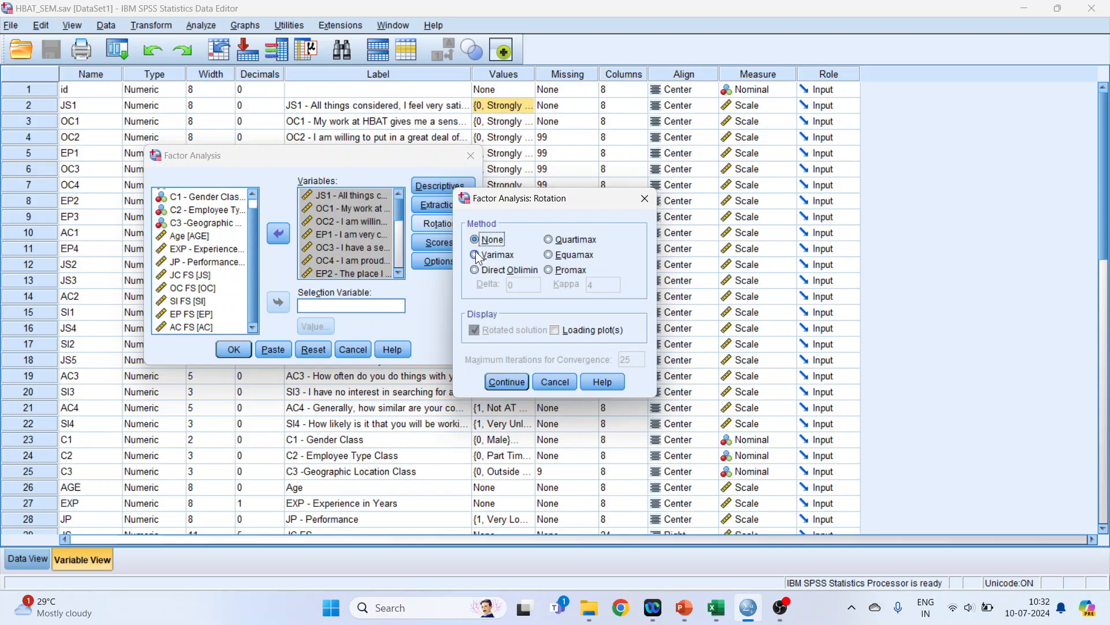
left_click(475, 254)
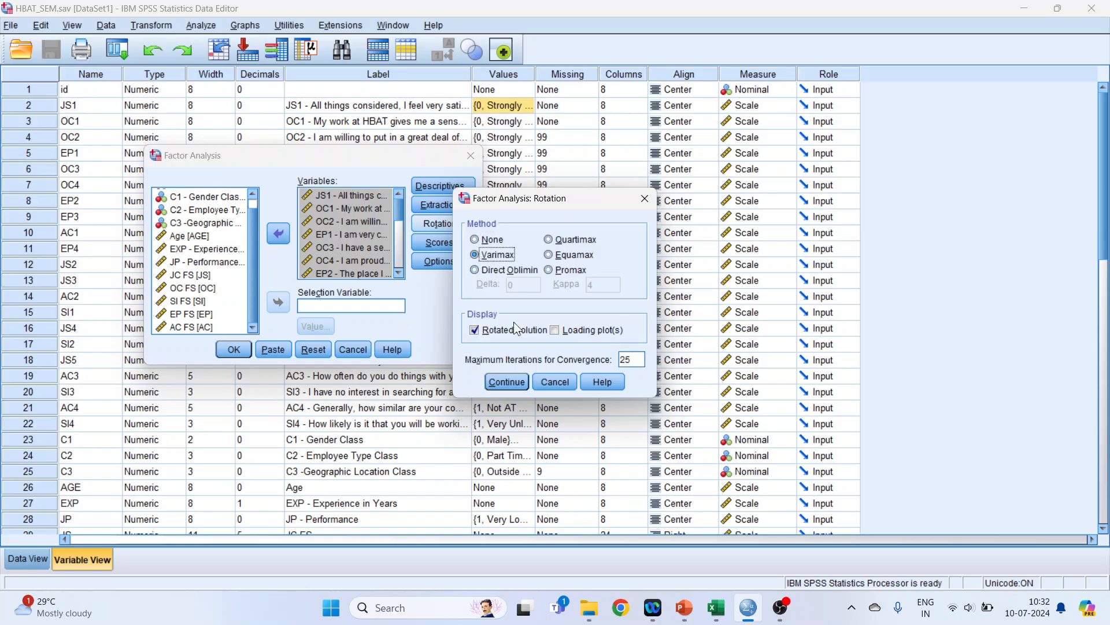
left_click(506, 382)
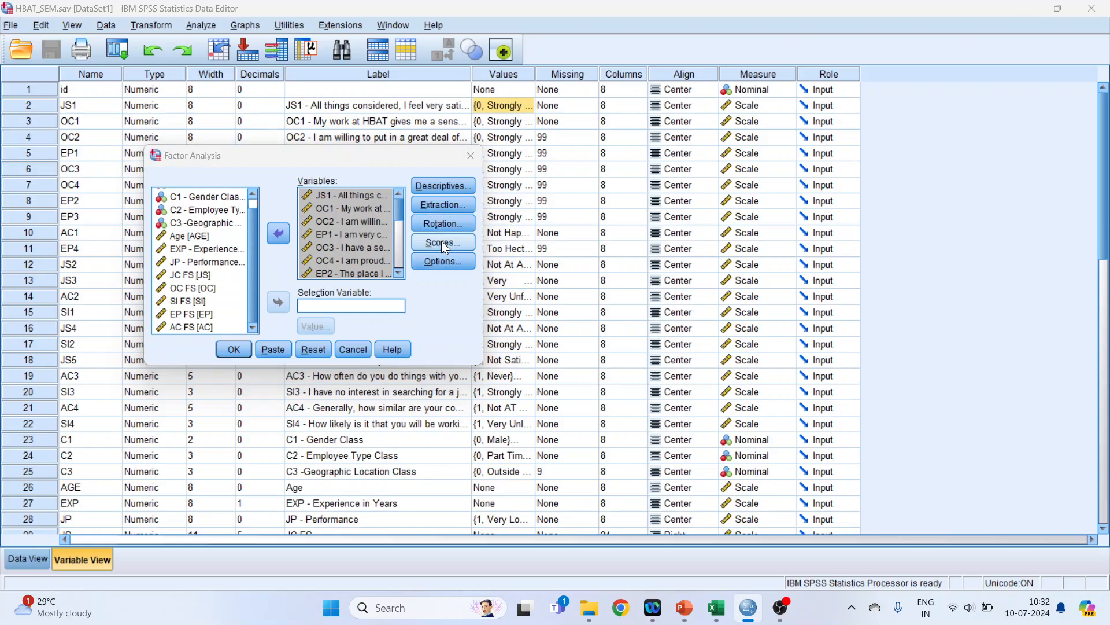
left_click(442, 242)
left_click(506, 364)
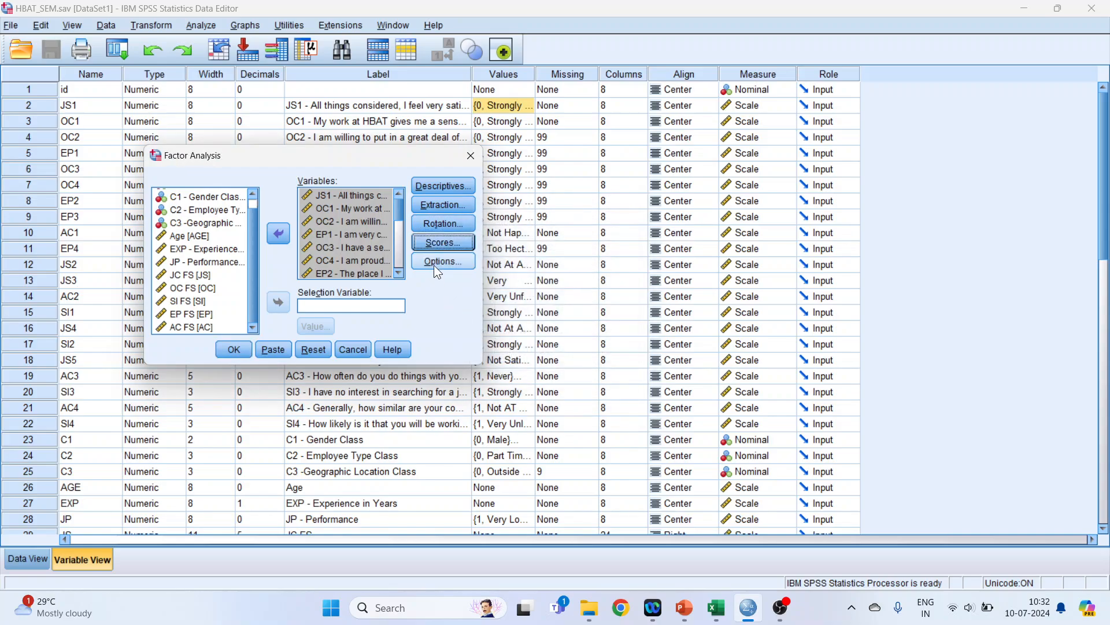
Sort the coefficients by size, suppress those with an absolute value below 0.5, and run the factor analysis
left_click(435, 265)
left_click(479, 316)
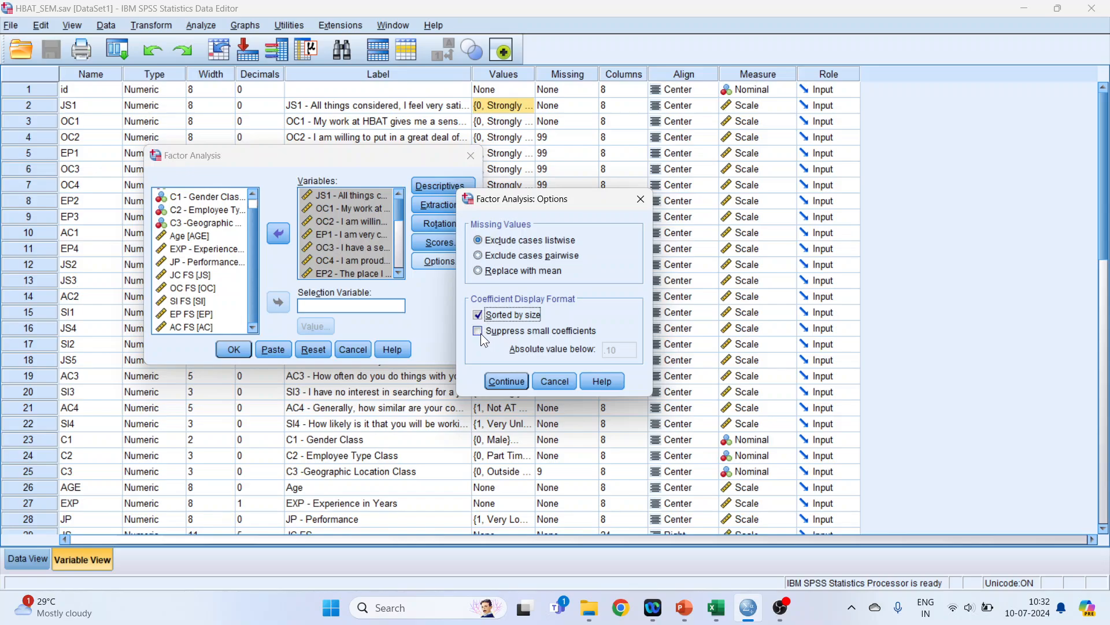
left_click(478, 331)
double_click(626, 354)
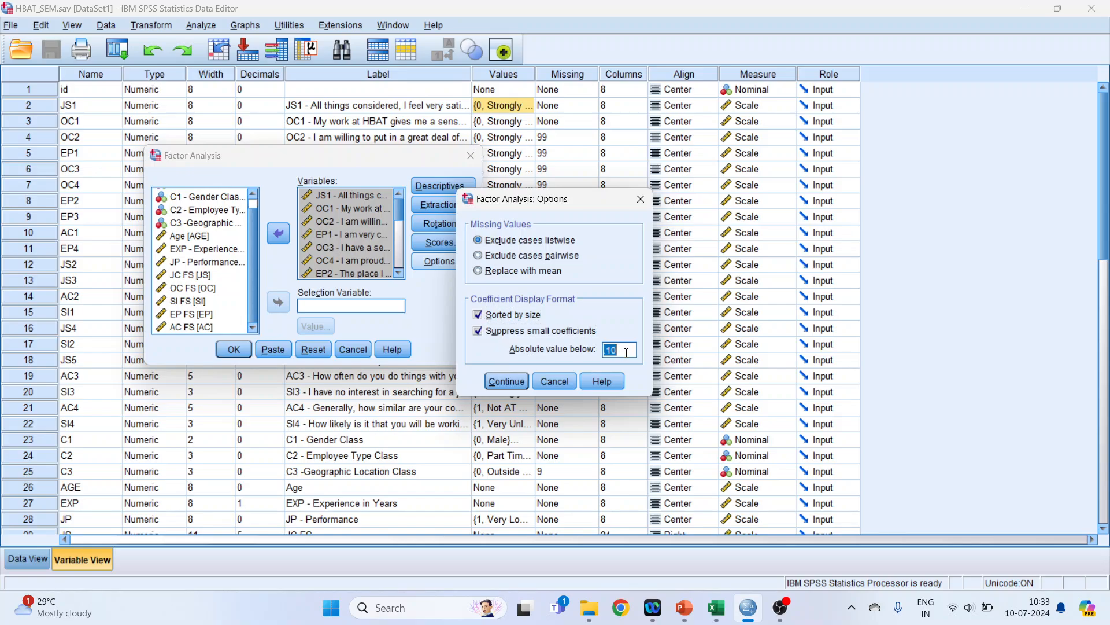
type("0.5")
left_click(505, 382)
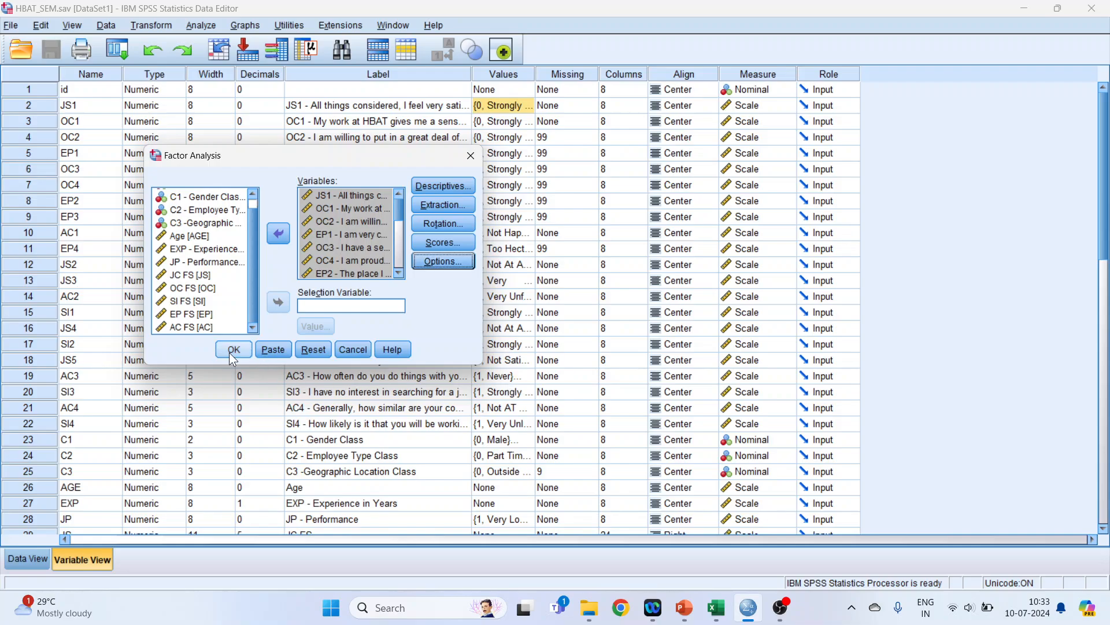
left_click(233, 350)
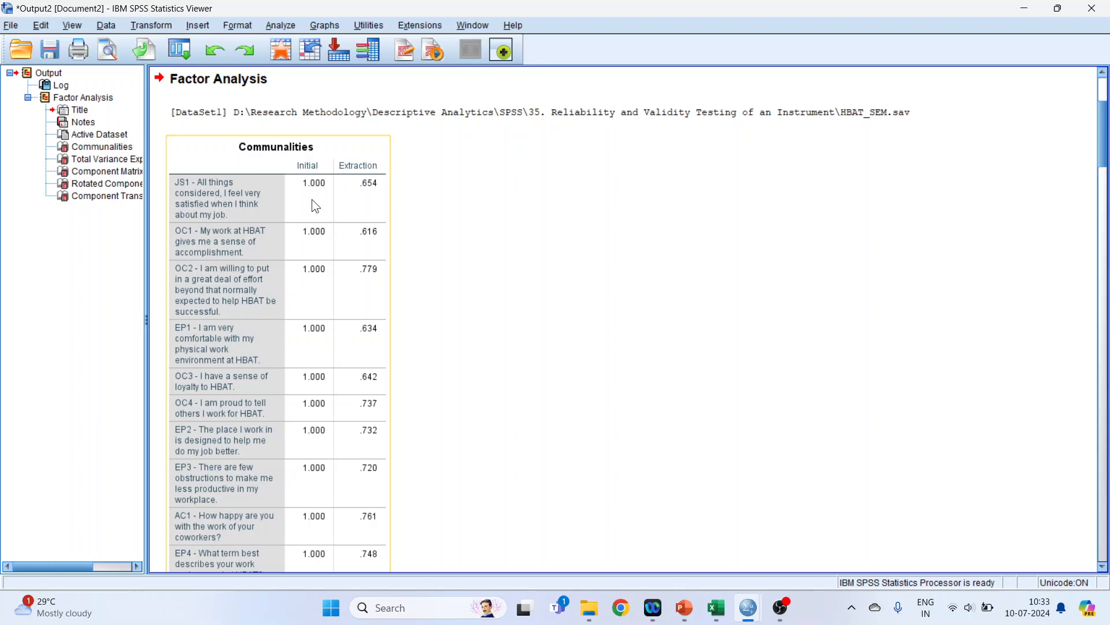
Go through the factor analysis output from Communalities onward and select the Rotated Component Matrix table
scroll(499, 226, "down", 20)
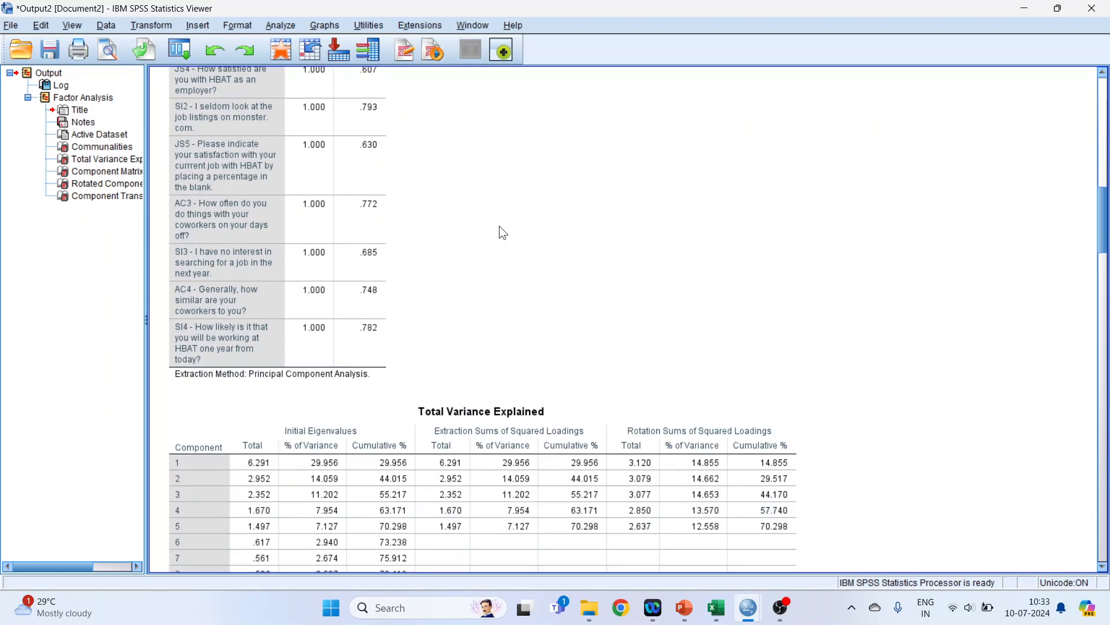
scroll(512, 231, "up", 5)
scroll(398, 272, "down", 15)
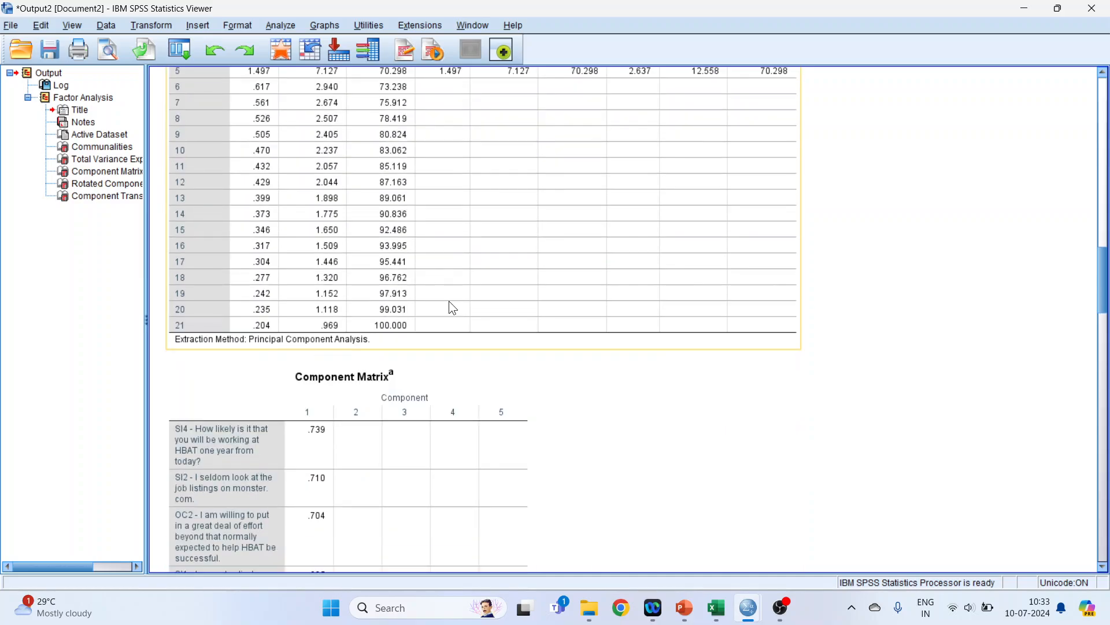
scroll(490, 285, "down", 20)
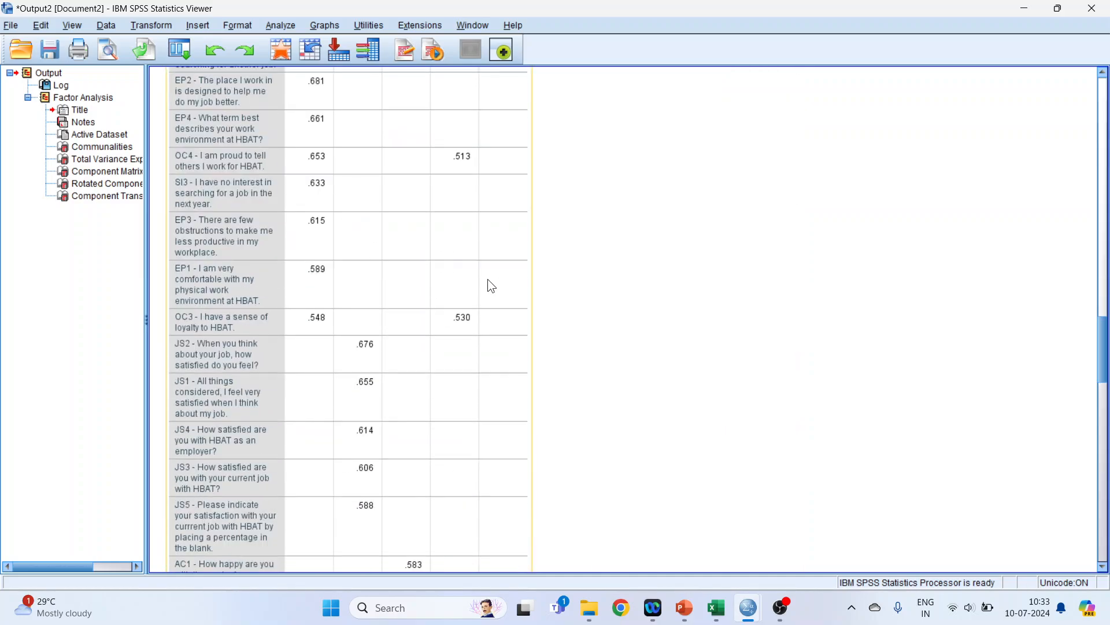
scroll(384, 269, "down", 3)
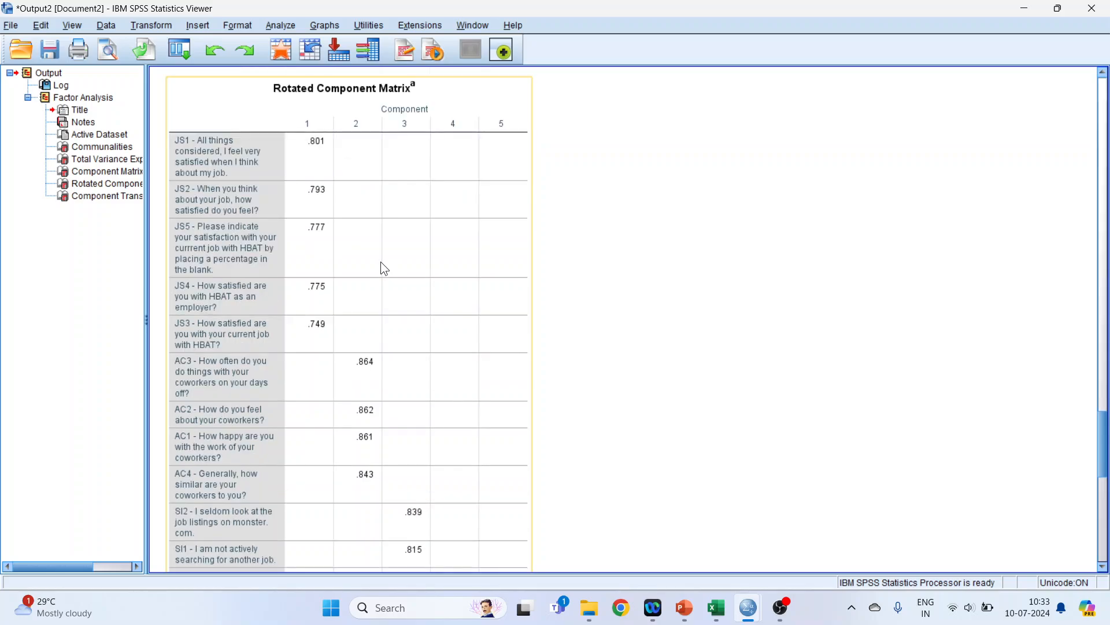
left_click(251, 113)
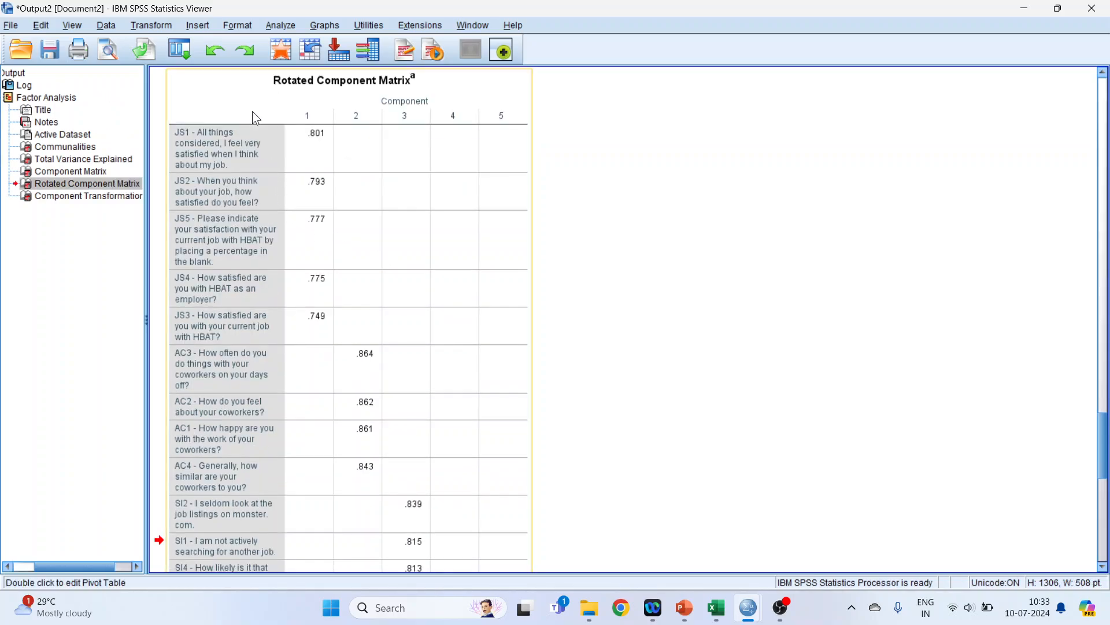
Copy the Rotated Component Matrix table and switch to Excel, selecting the matrix title on Sheet1 of the Reliability and Validity workbook
right_click(252, 112)
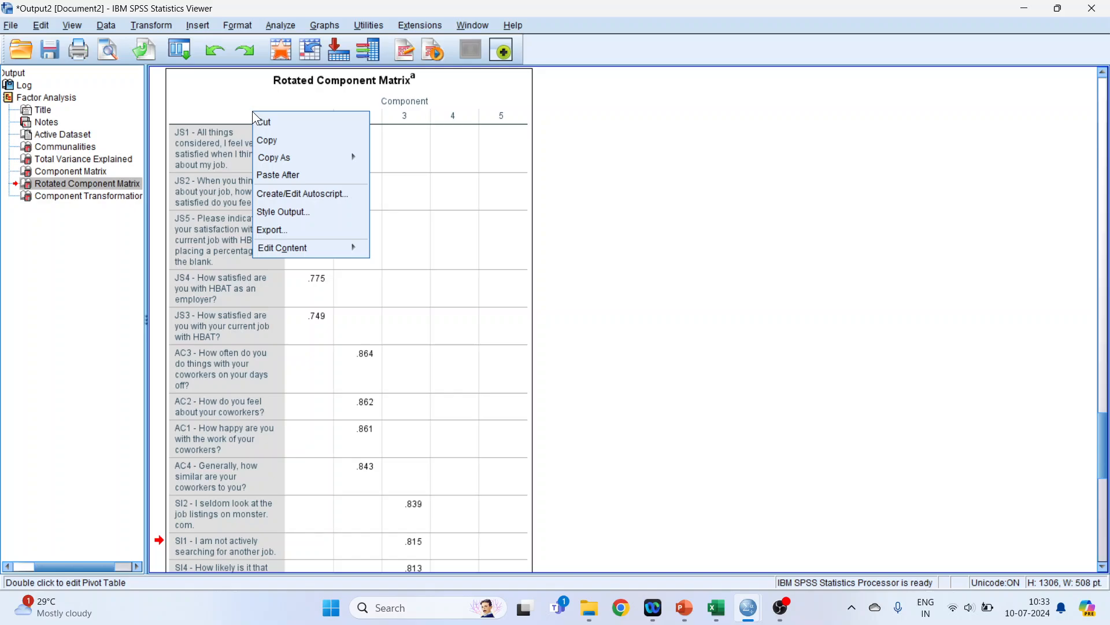
left_click(306, 150)
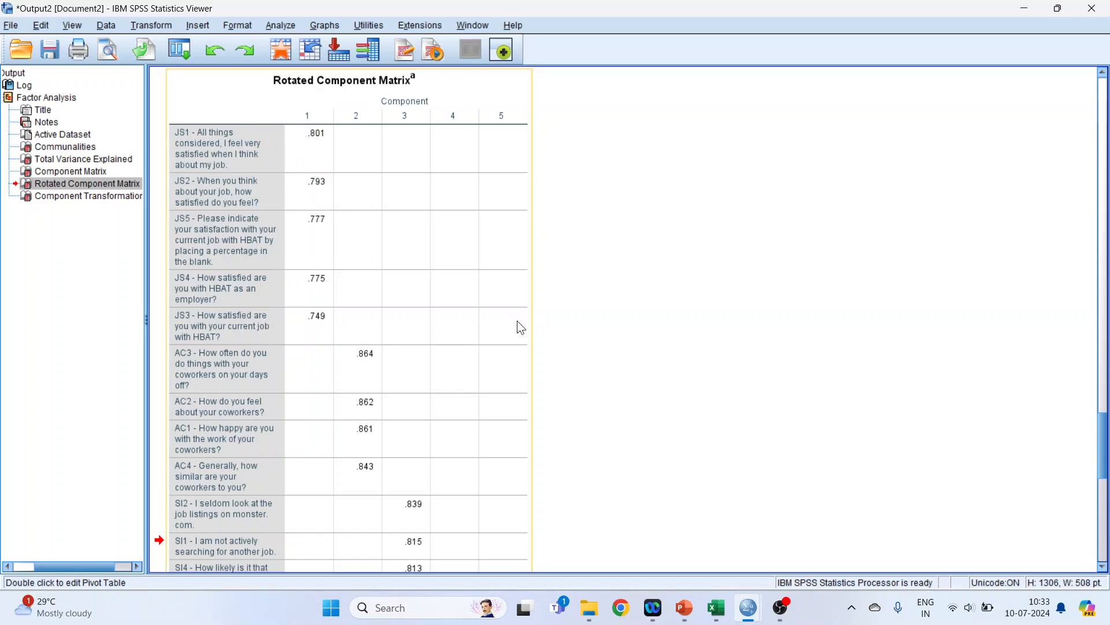
left_click(717, 607)
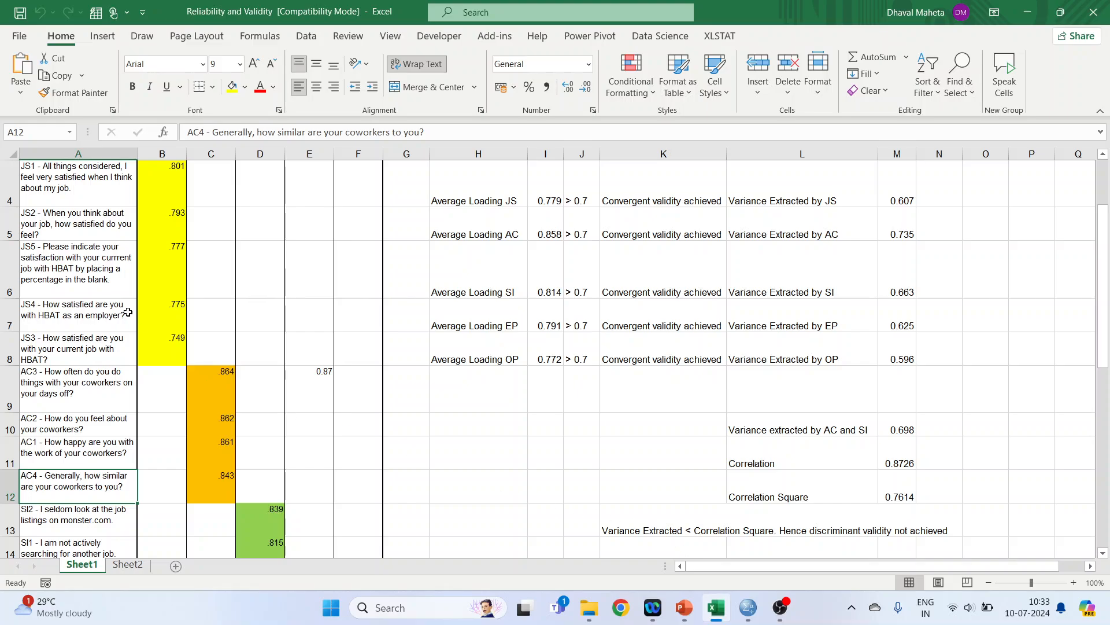
scroll(173, 310, "up", 1)
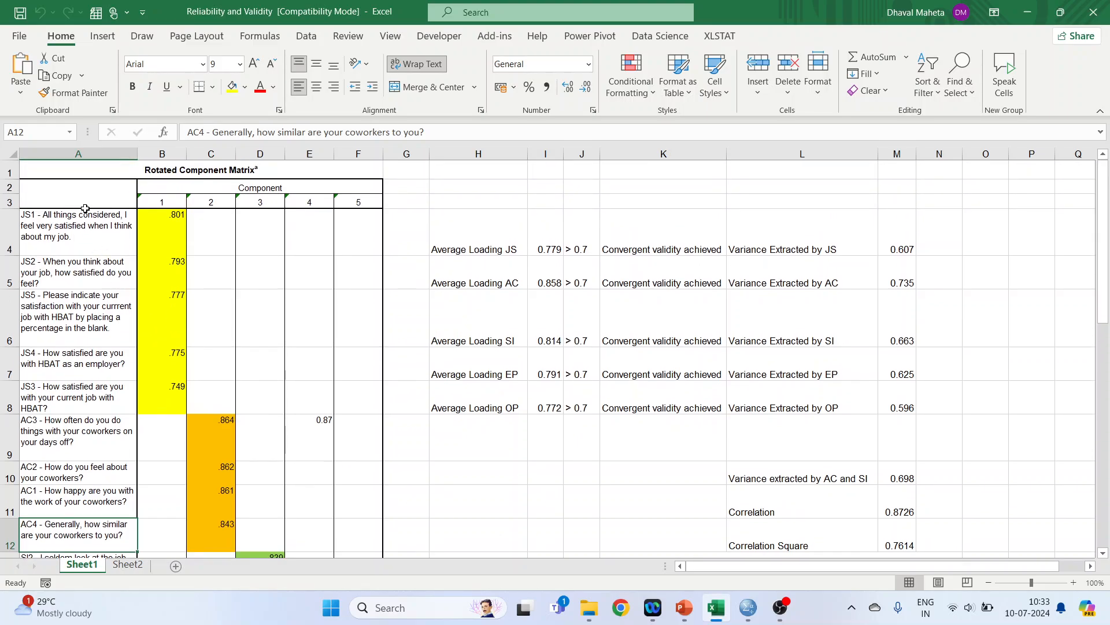
left_click(54, 171)
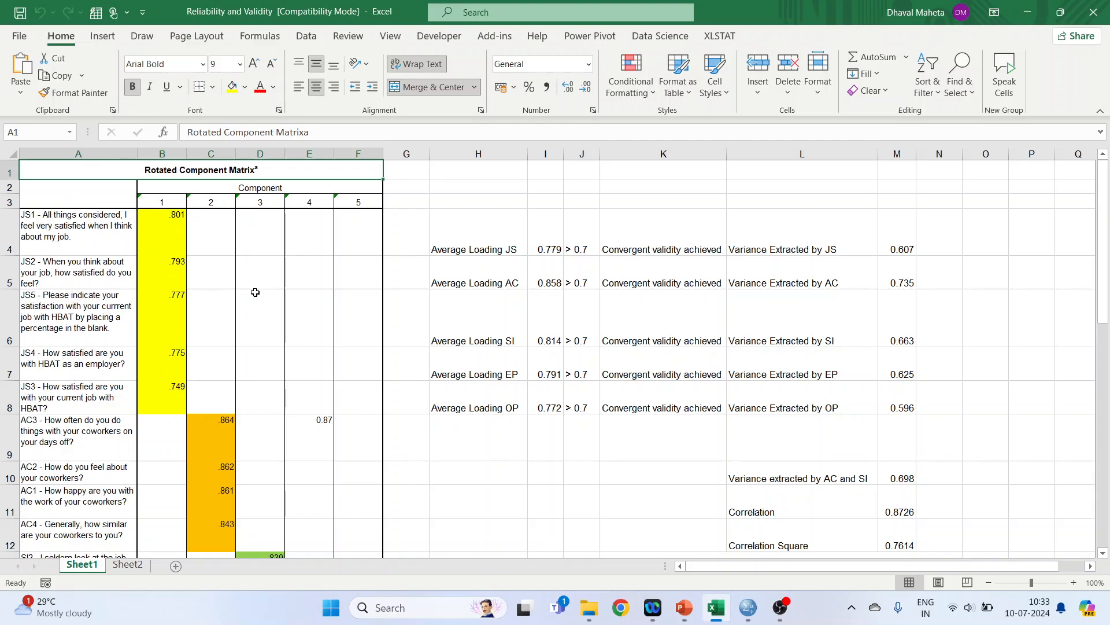
Examine the JS item loadings on Sheet1 and compare them with the Rotated Component Matrix in SPSS before returning to Excel
left_click(434, 220)
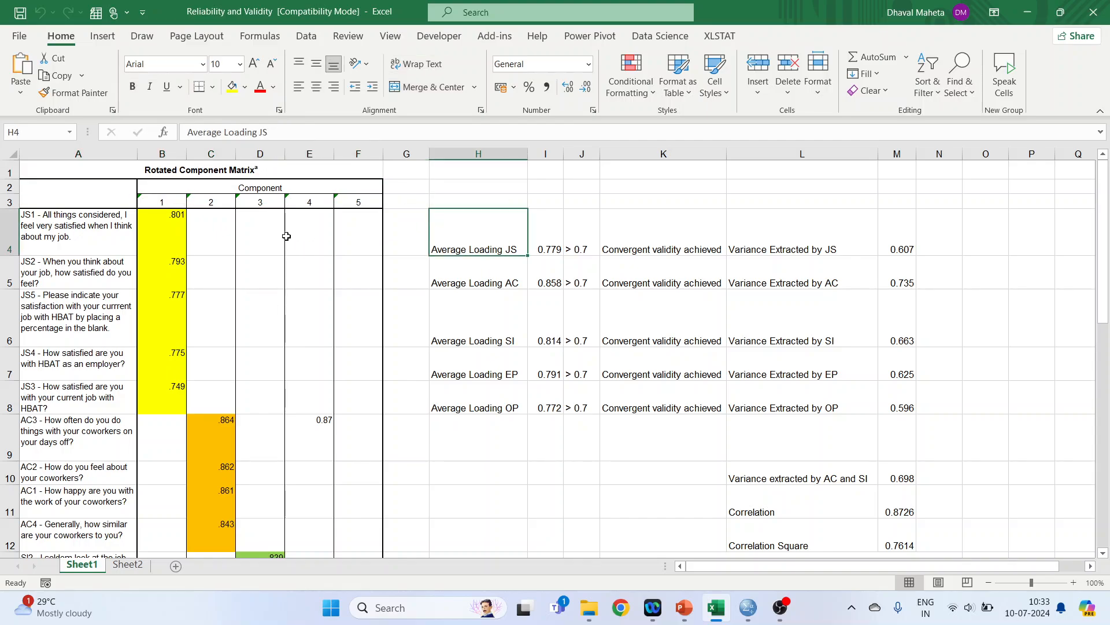
left_click(168, 227)
left_click(169, 271)
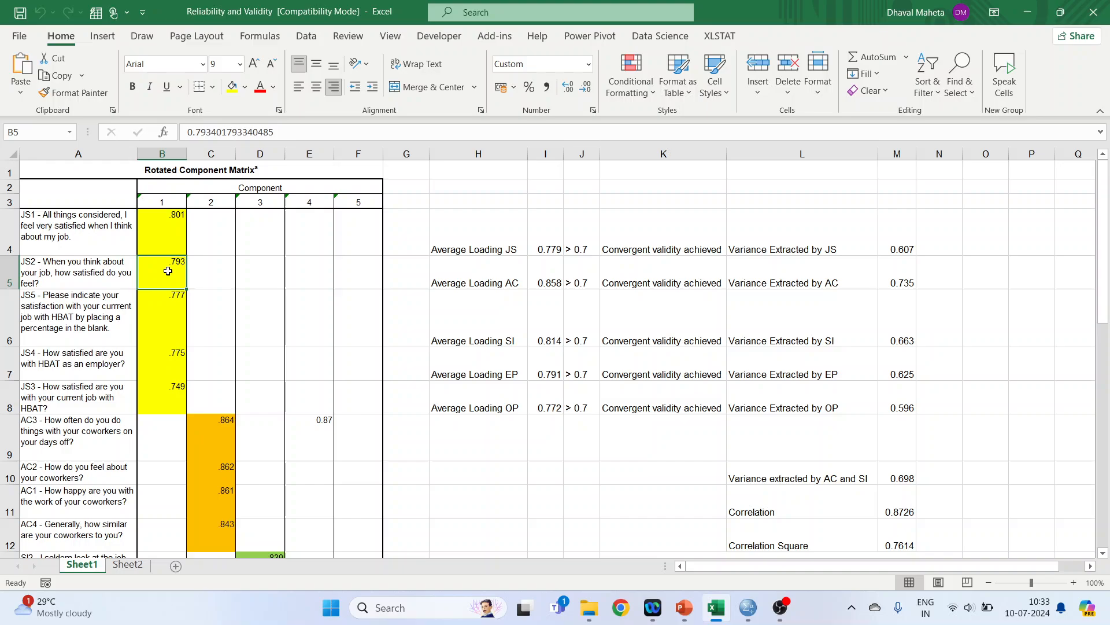
left_click(167, 307)
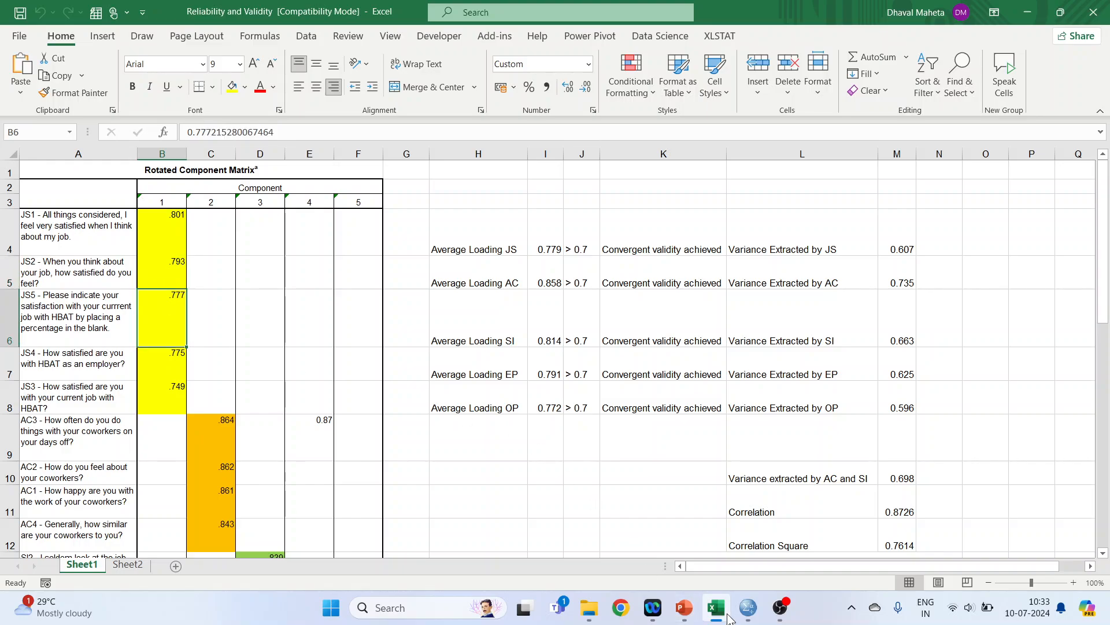
mouse_move(749, 607)
left_click(825, 547)
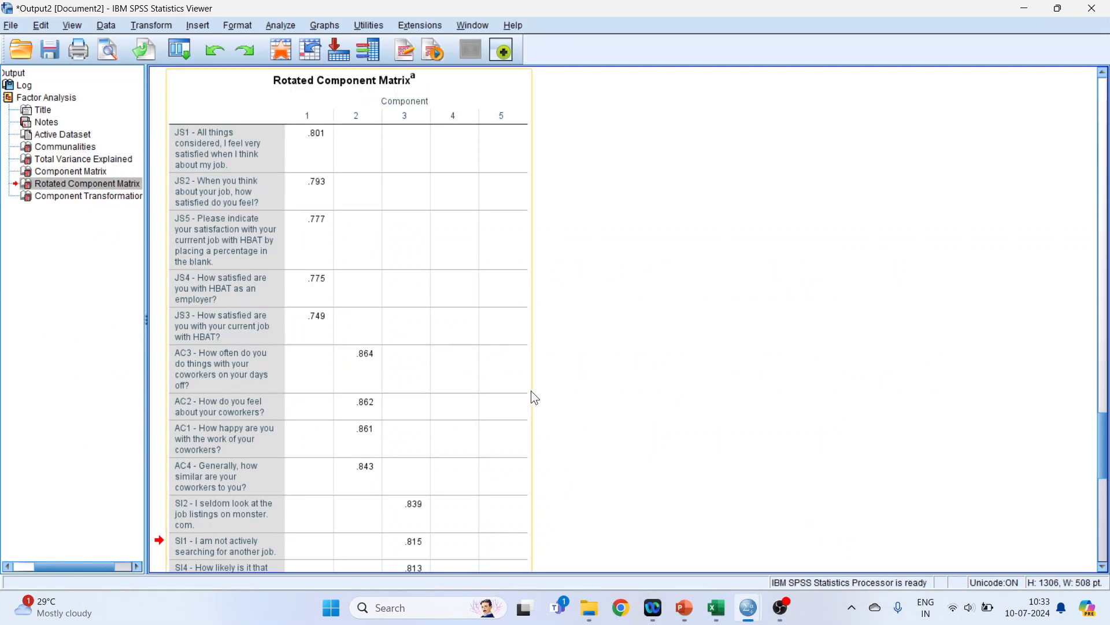
left_click(716, 607)
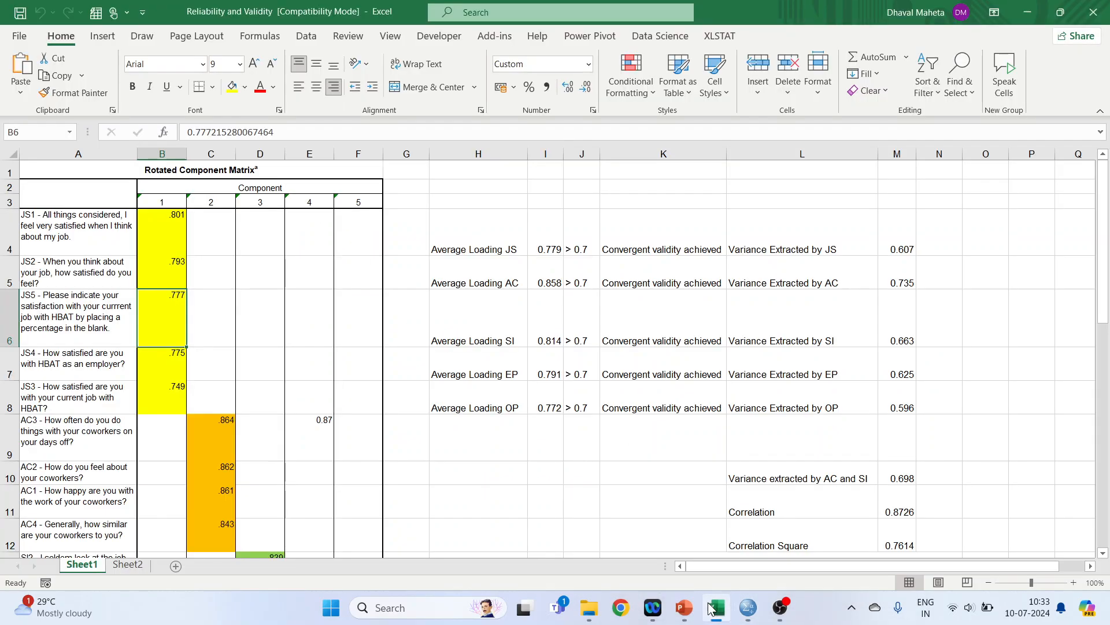
left_click(339, 276)
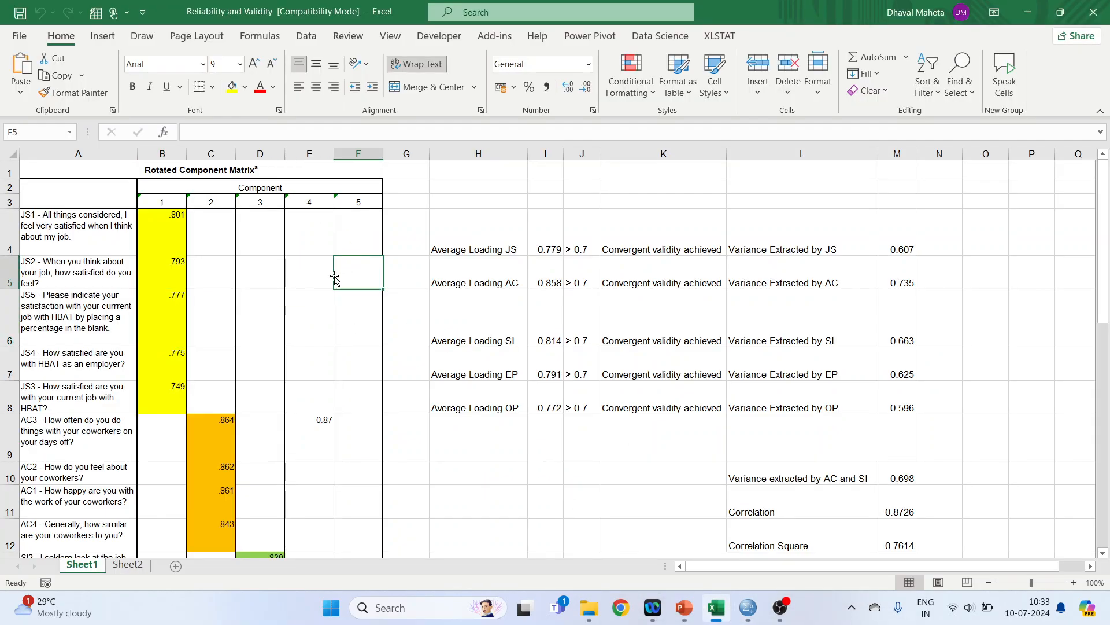
Copy the five JS items with their loadings (A4:B8) from Sheet1 and paste them at cell A1 of Sheet2
left_click(91, 230)
left_click_drag(141, 262, 162, 399)
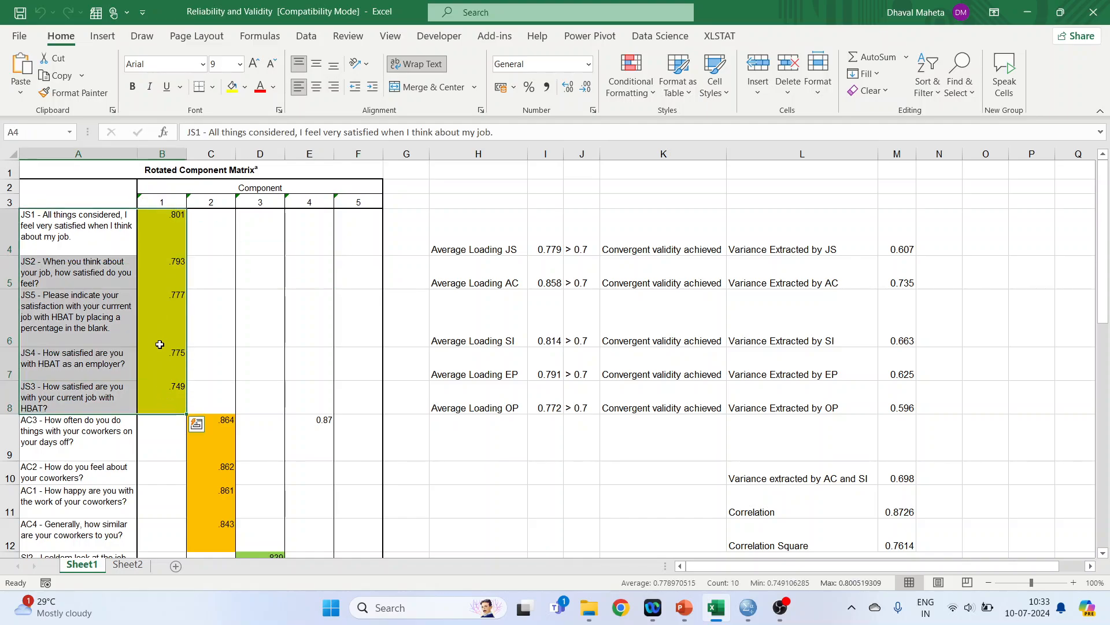
right_click(159, 240)
left_click(195, 204)
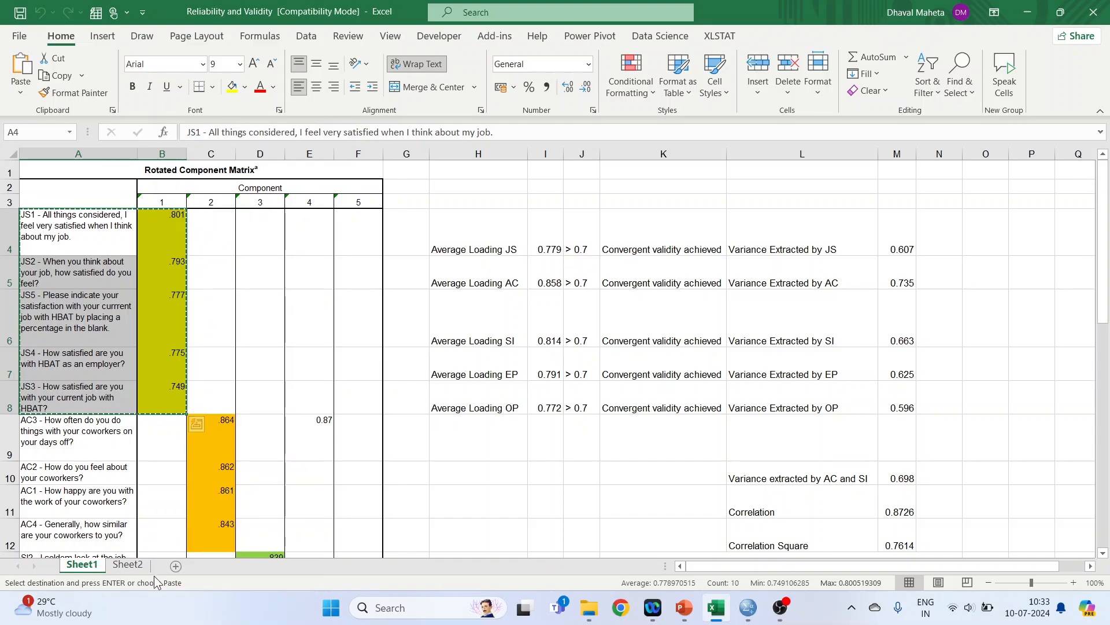
left_click(127, 564)
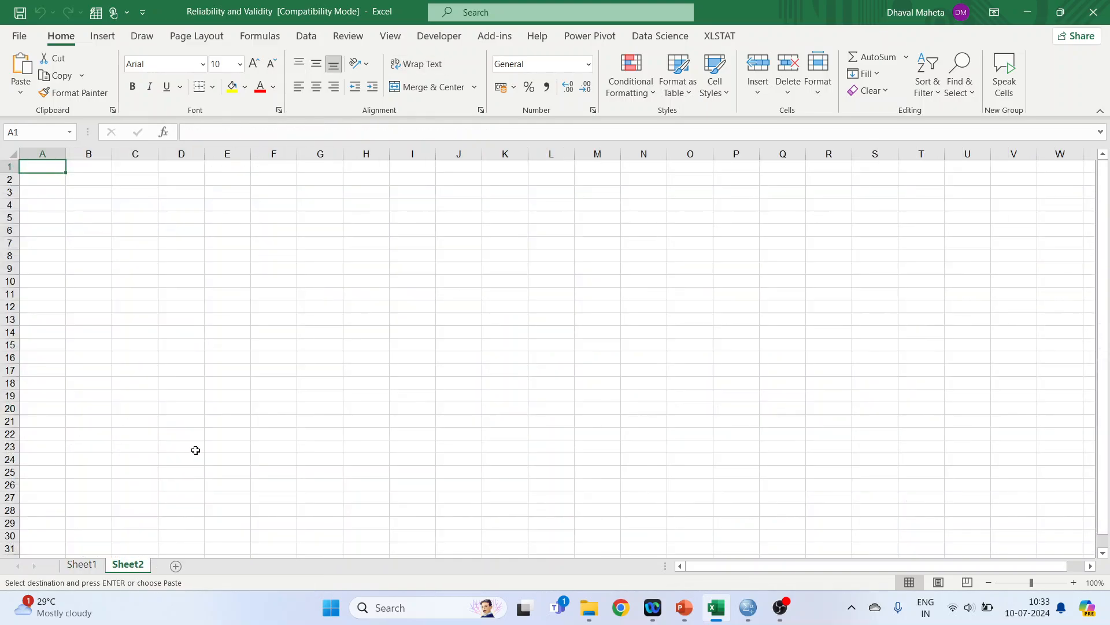
key("ctrl+v")
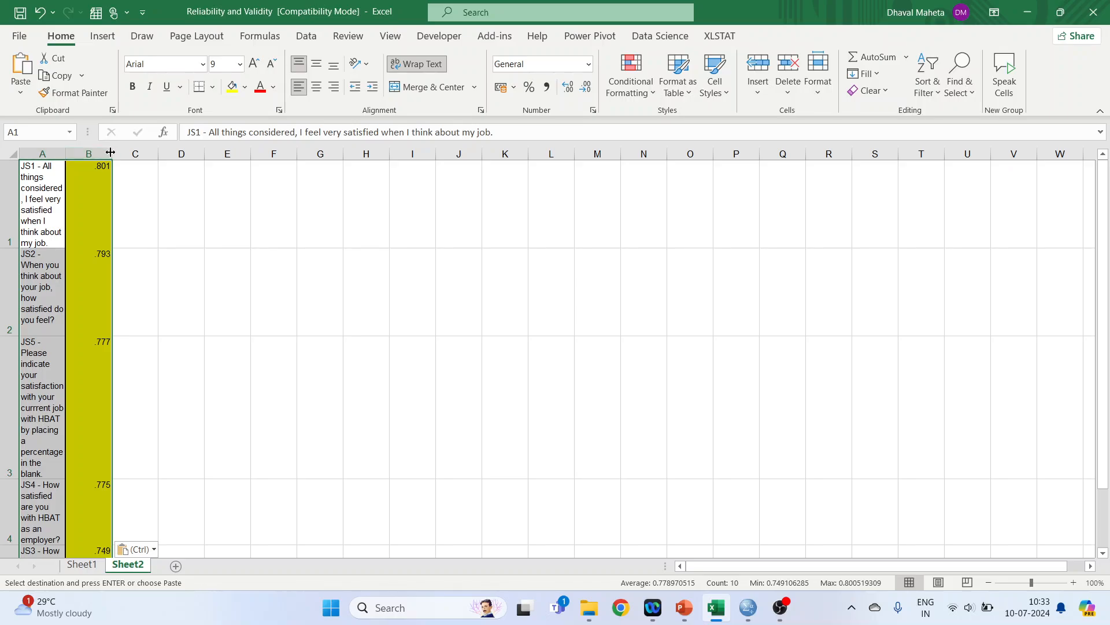
Widen columns A and B and shrink all row heights on Sheet2 so the JS items fit compactly
left_click_drag(110, 152, 212, 152)
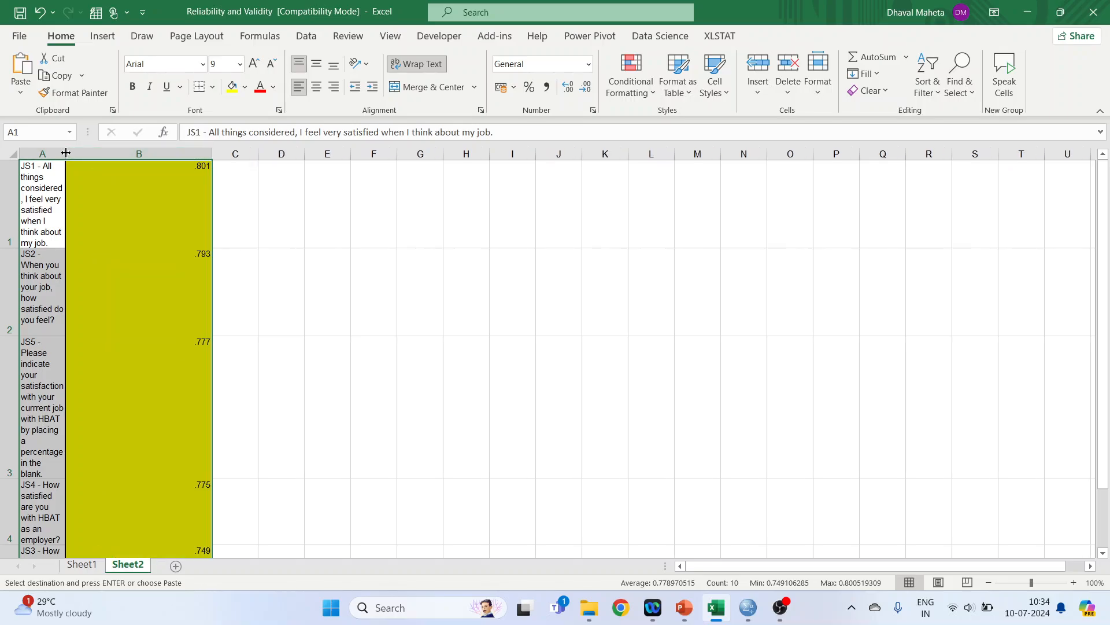
left_click_drag(66, 152, 133, 152)
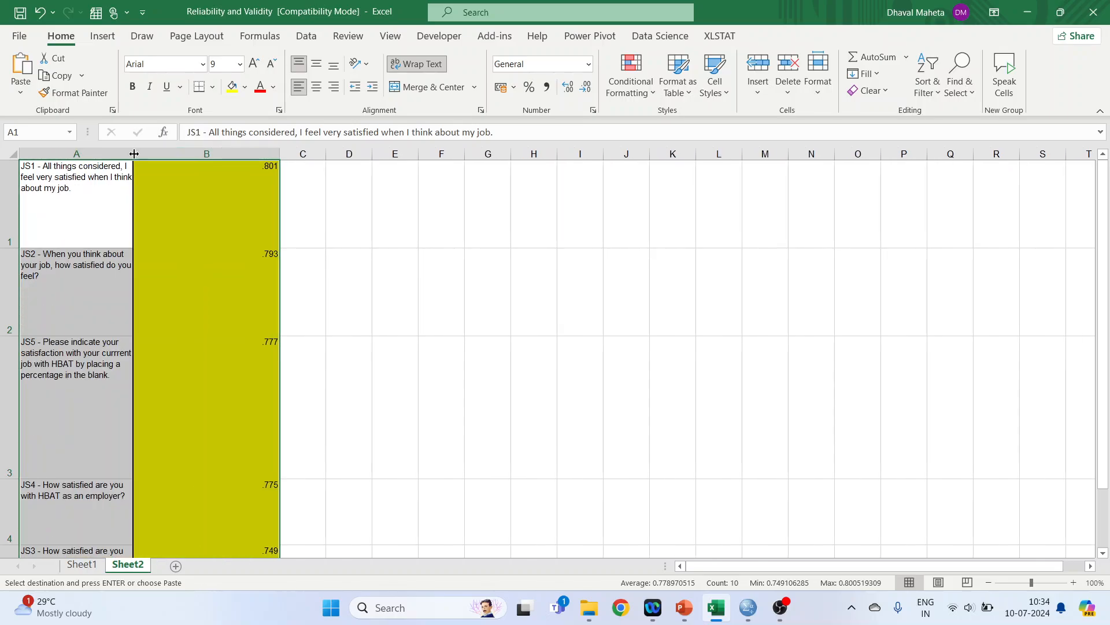
left_click(12, 154)
left_click_drag(10, 248, 11, 205)
left_click(297, 183)
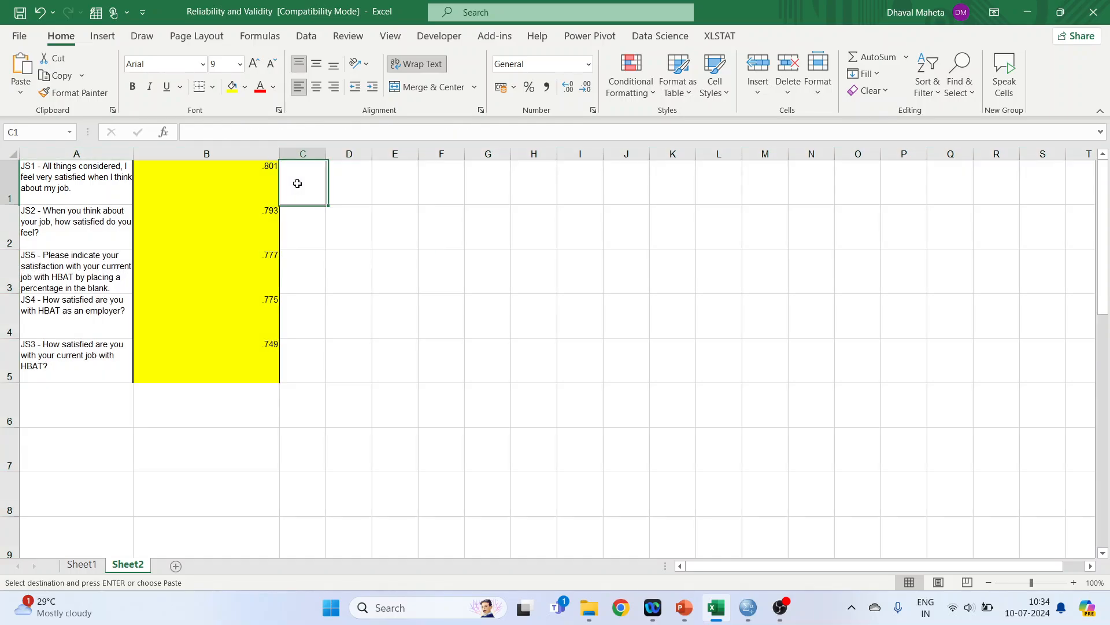
left_click(255, 181)
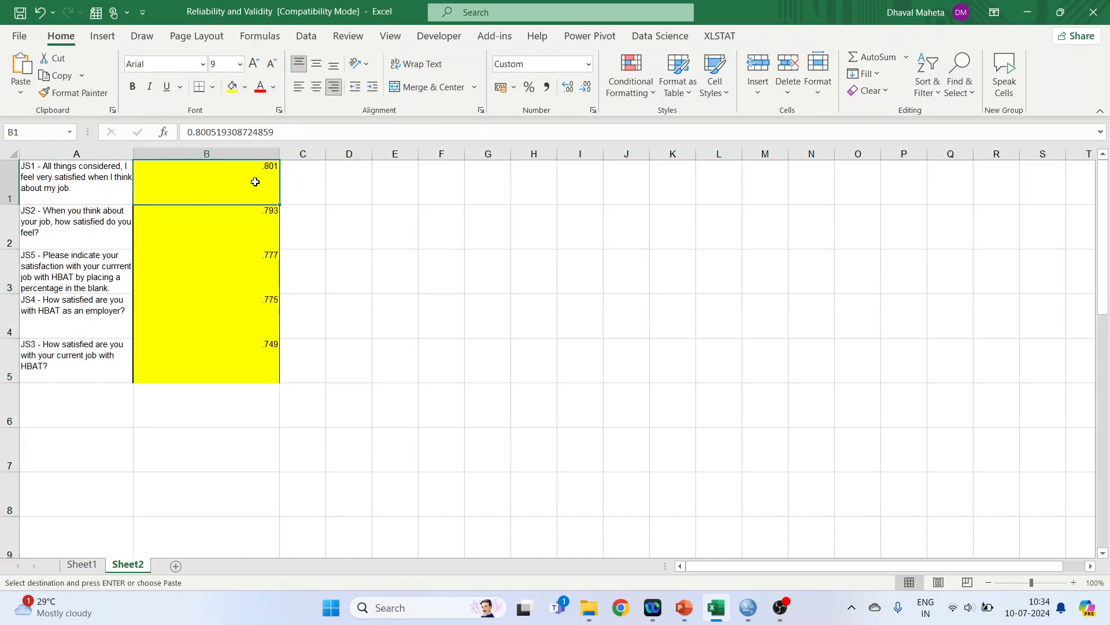
Switch to PowerPoint, review the Average Variance Extracted diagram for Loyalty on slide 11 full screen, and return to Excel
left_click(684, 607)
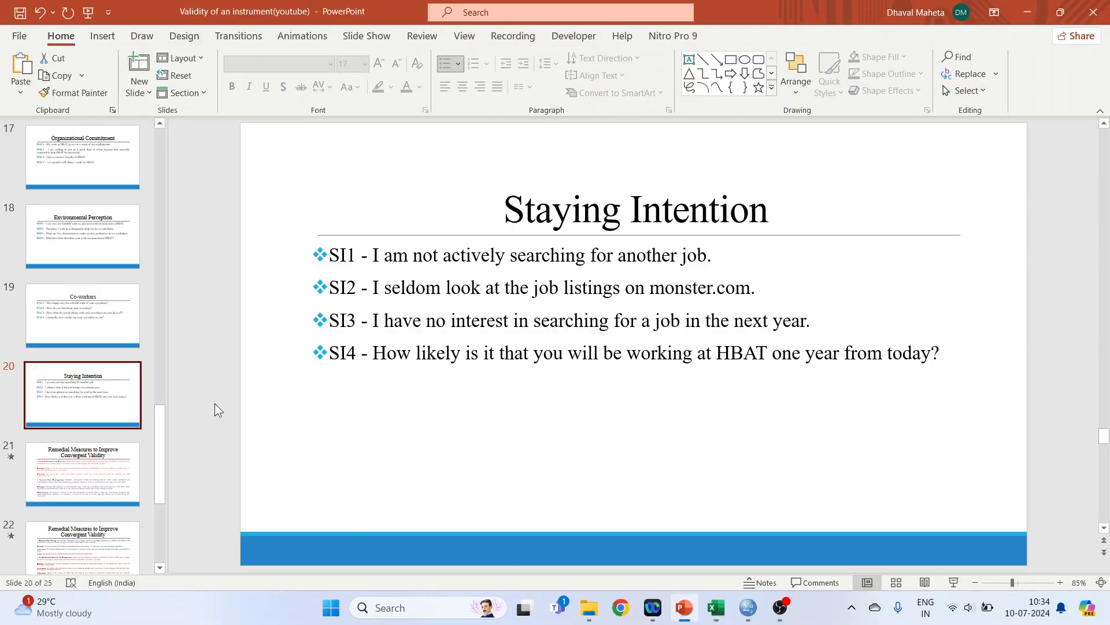
left_click_drag(159, 442, 171, 303)
left_click(115, 328)
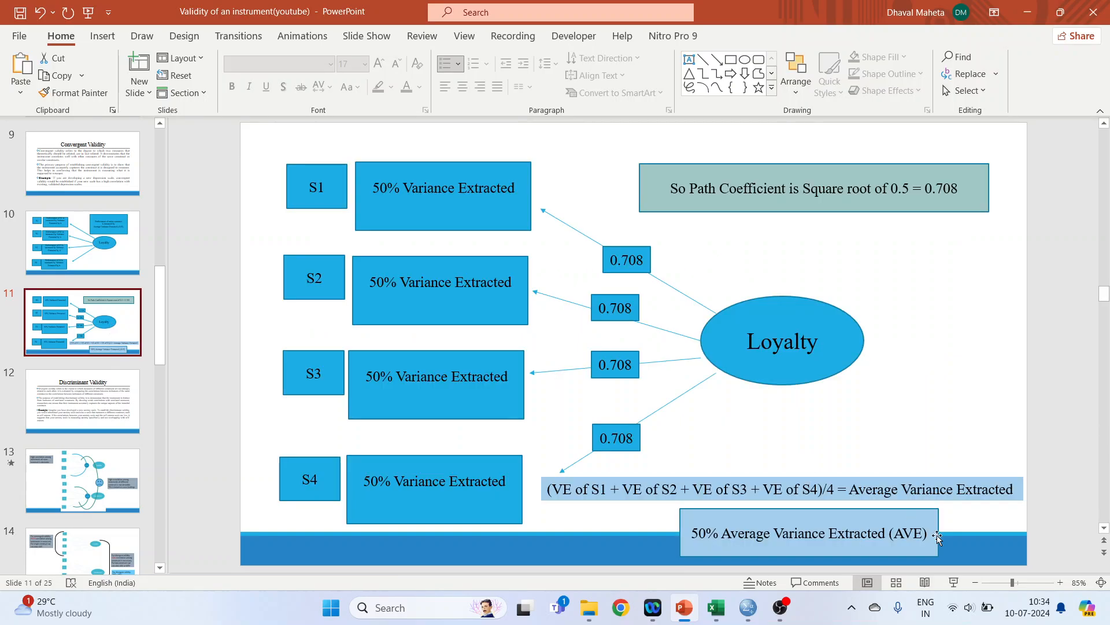
left_click(954, 582)
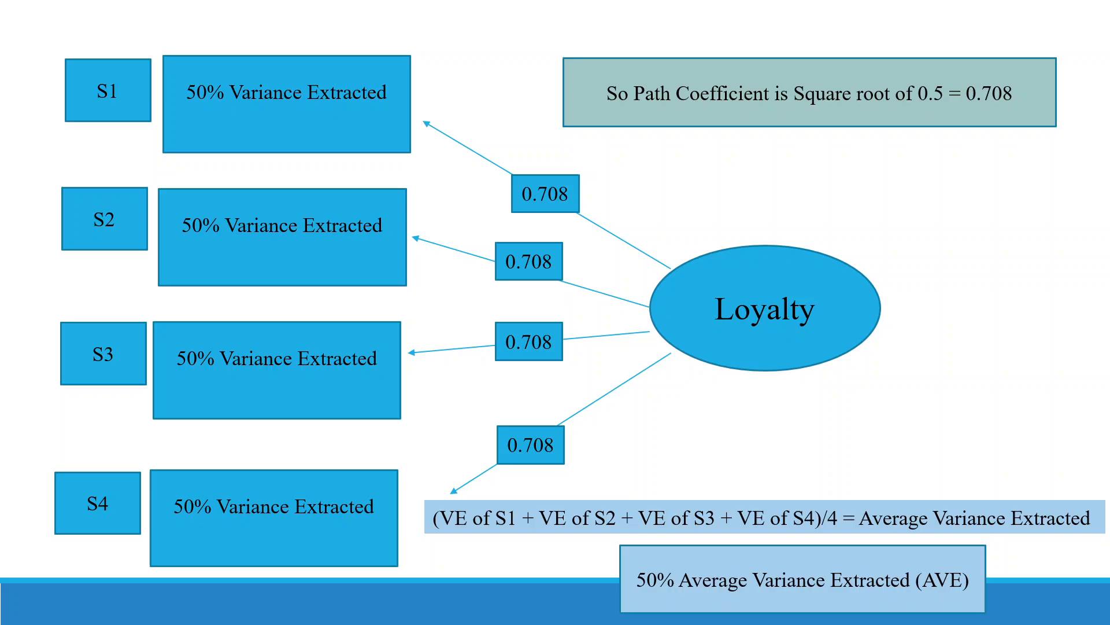
key("Escape")
left_click(720, 616)
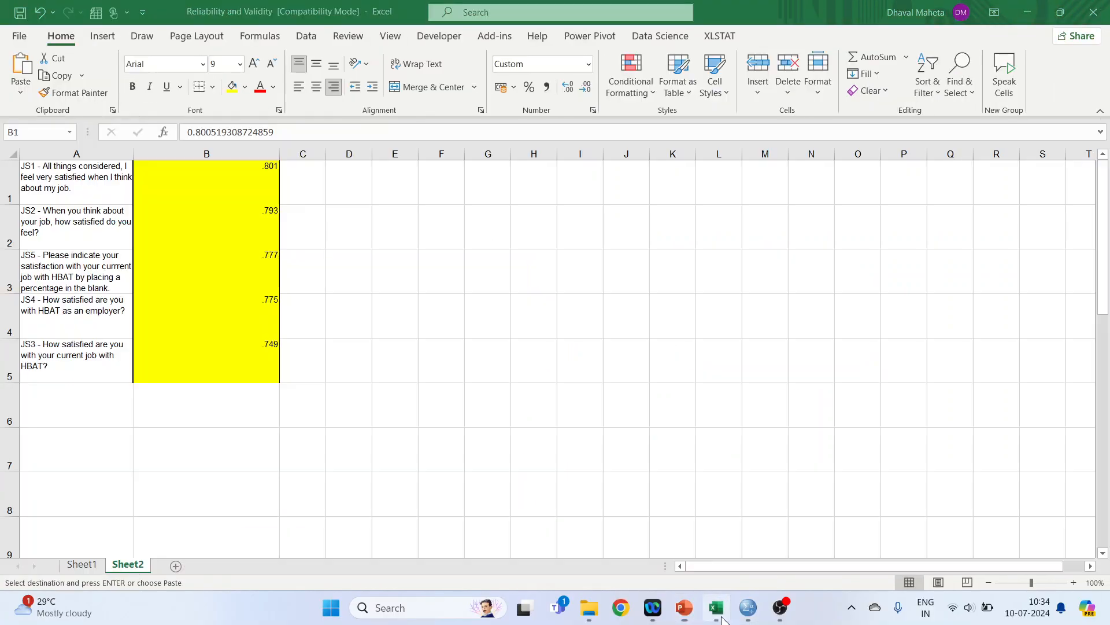
Square the JS loadings in column C by entering =POWER(B1,2) in C1 and filling it down to C5
left_click(309, 181)
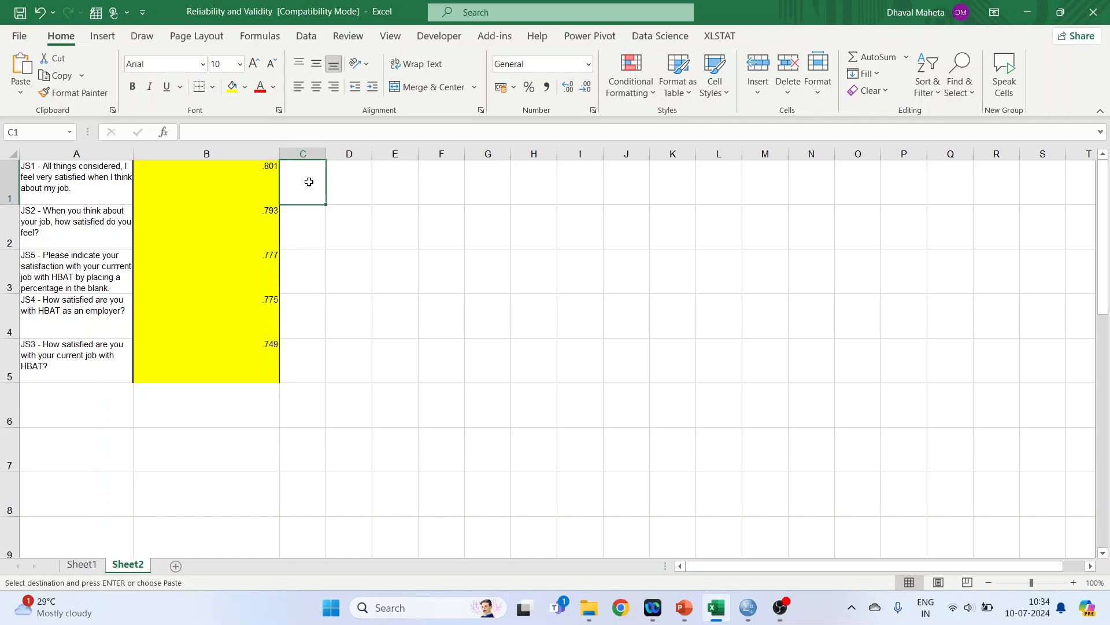
type("=power")
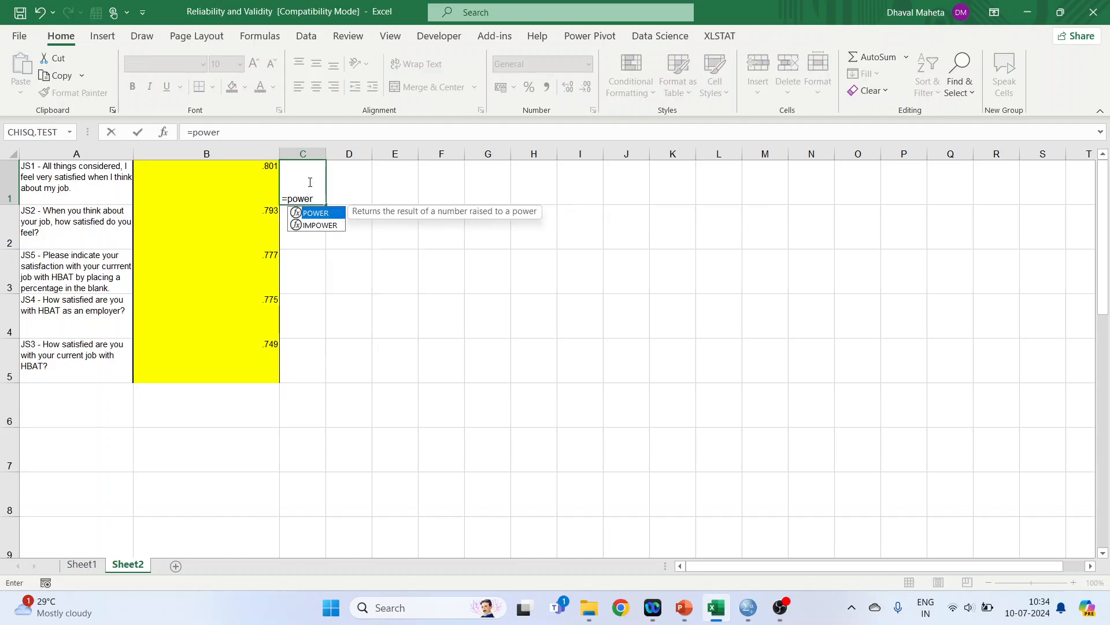
type("(b1")
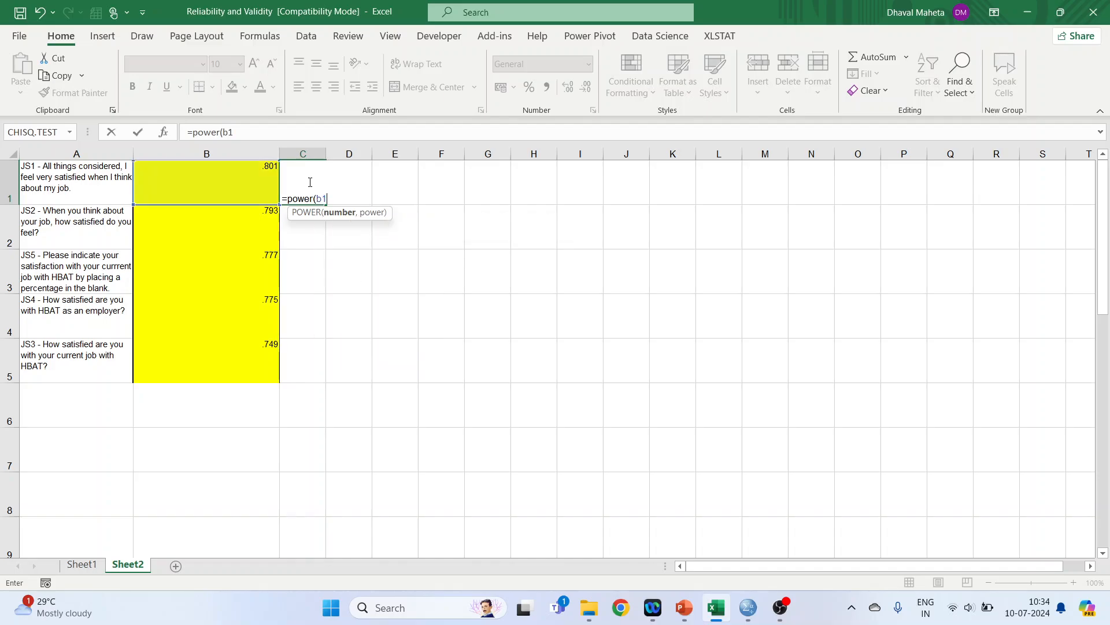
type(",2)")
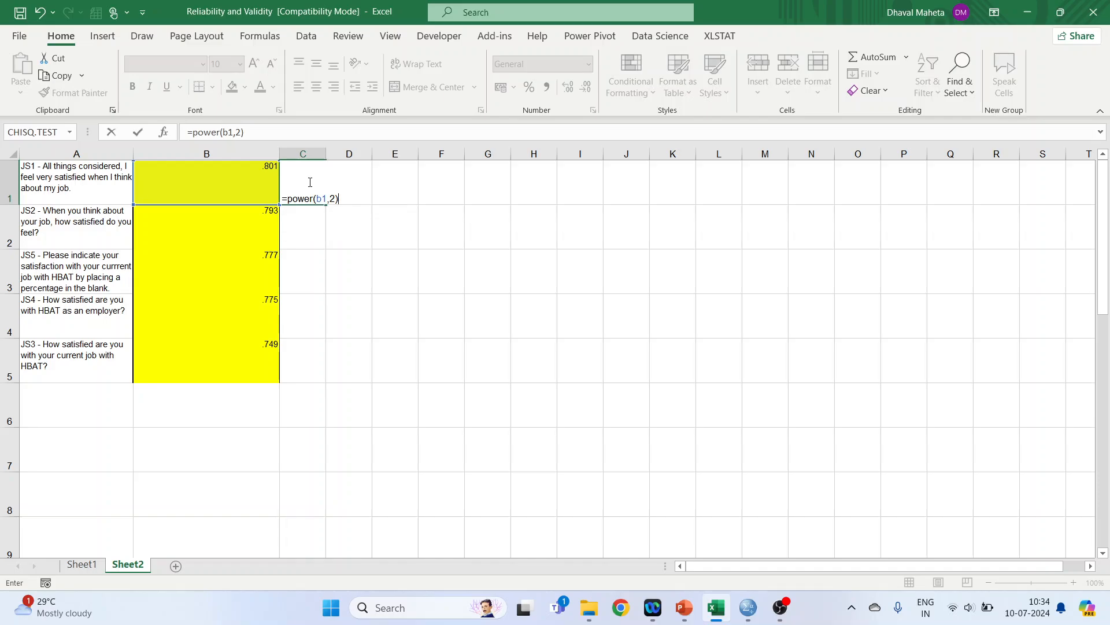
key("Return")
left_click(308, 181)
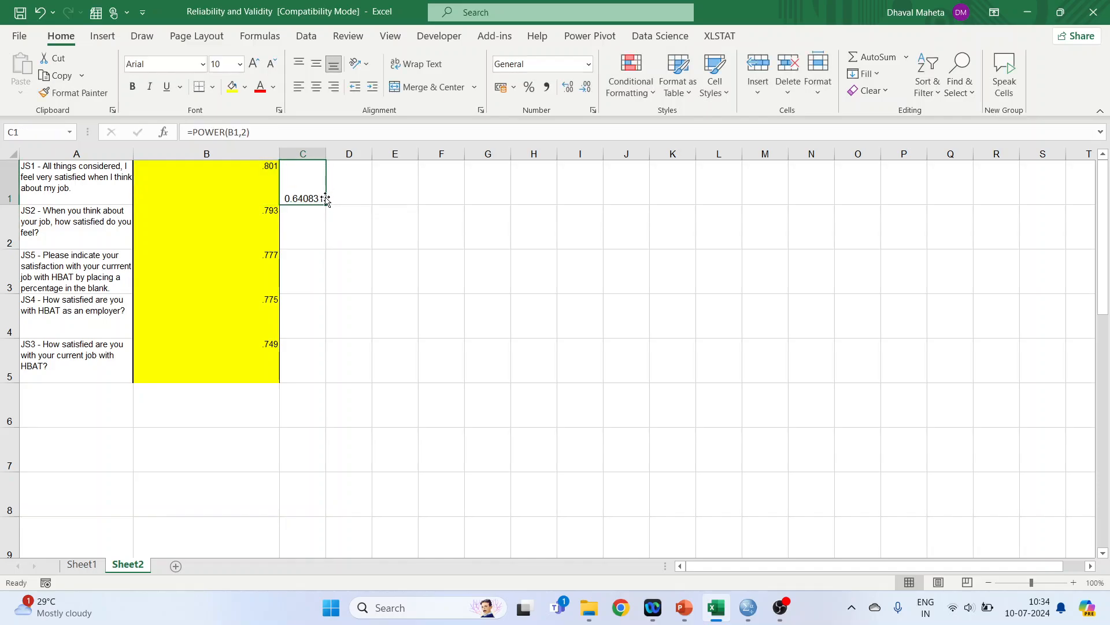
double_click(325, 204)
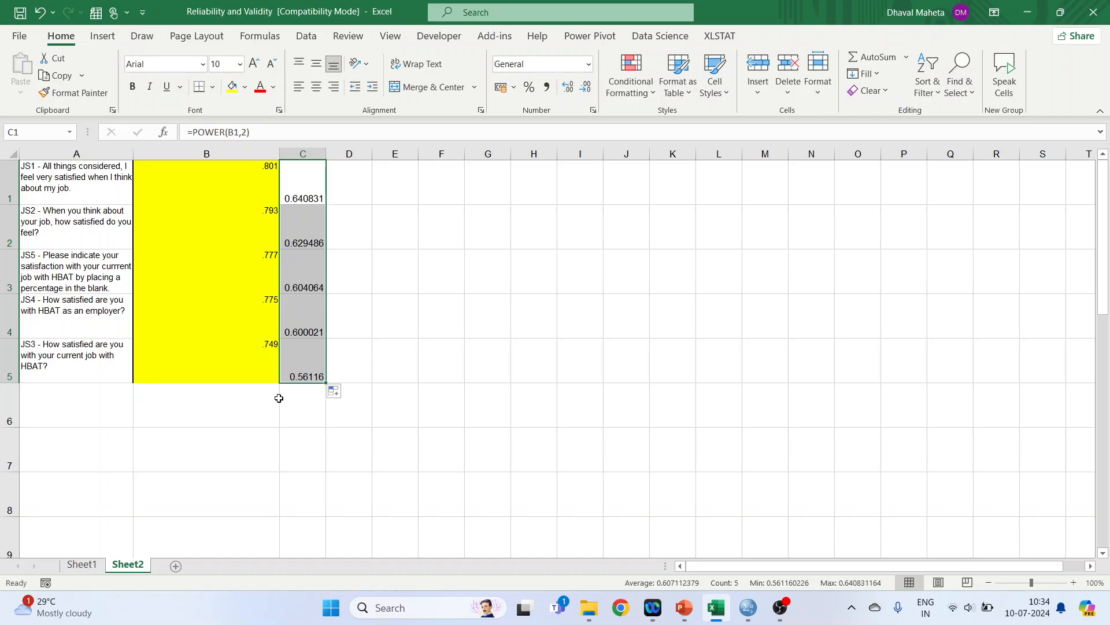
Sum the squared loadings in C6 with =SUM(C1:C5) and compute the average variance extracted in C7 as =C6/5
left_click(301, 419)
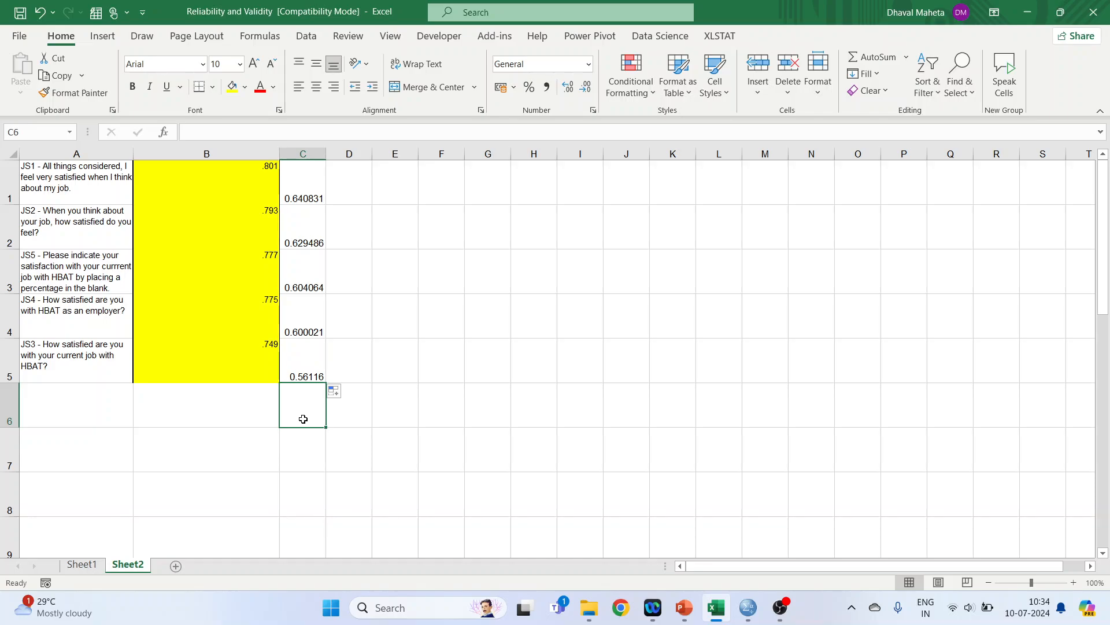
key("alt+equal")
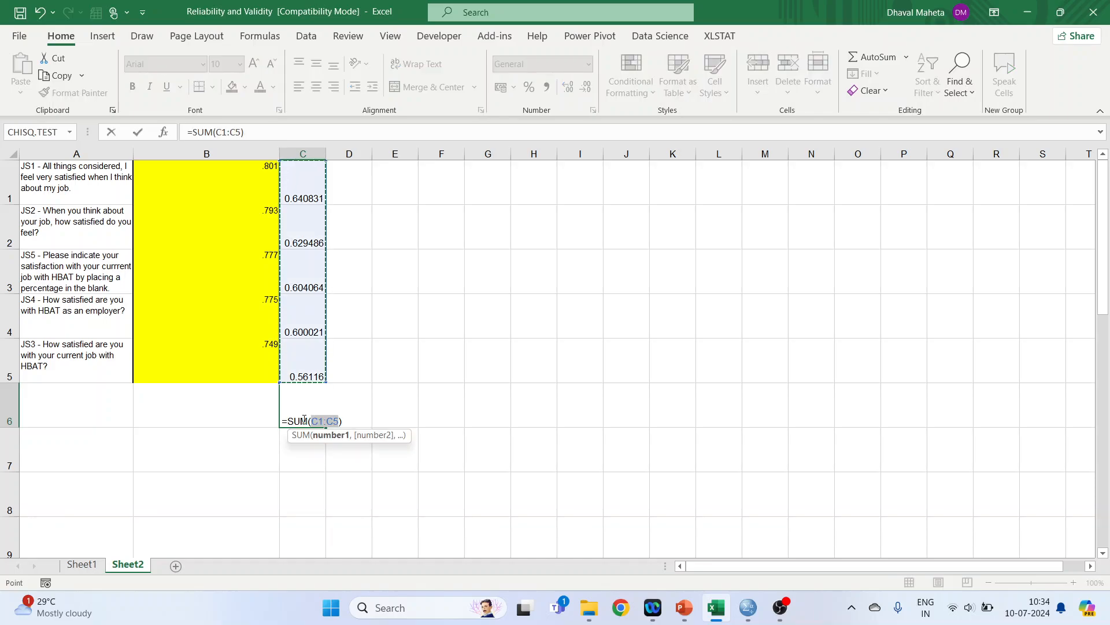
key("Return")
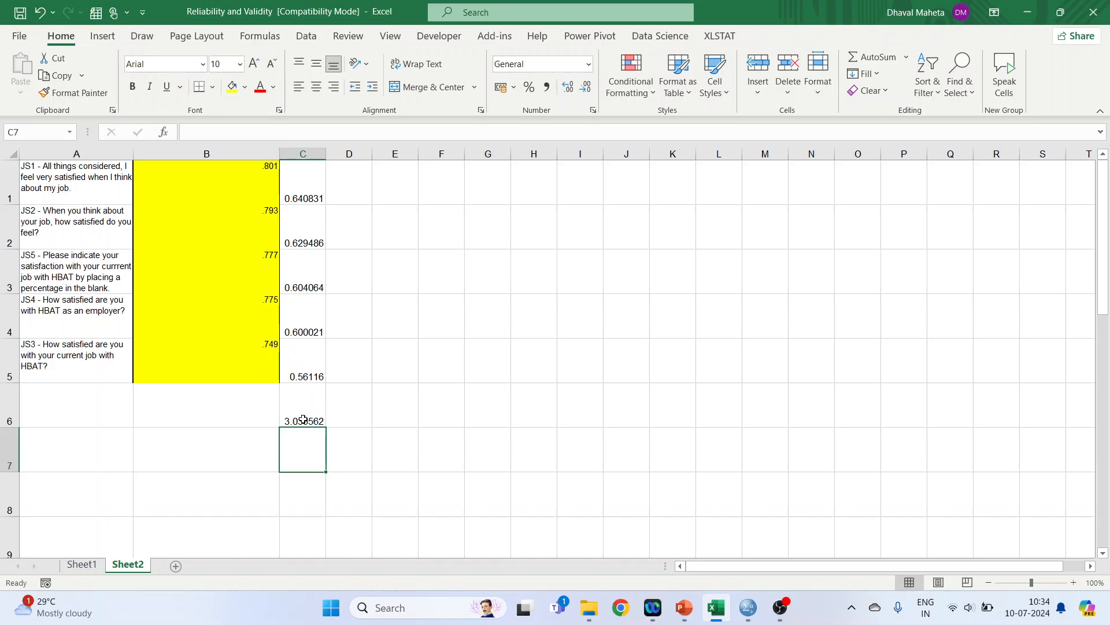
type("=")
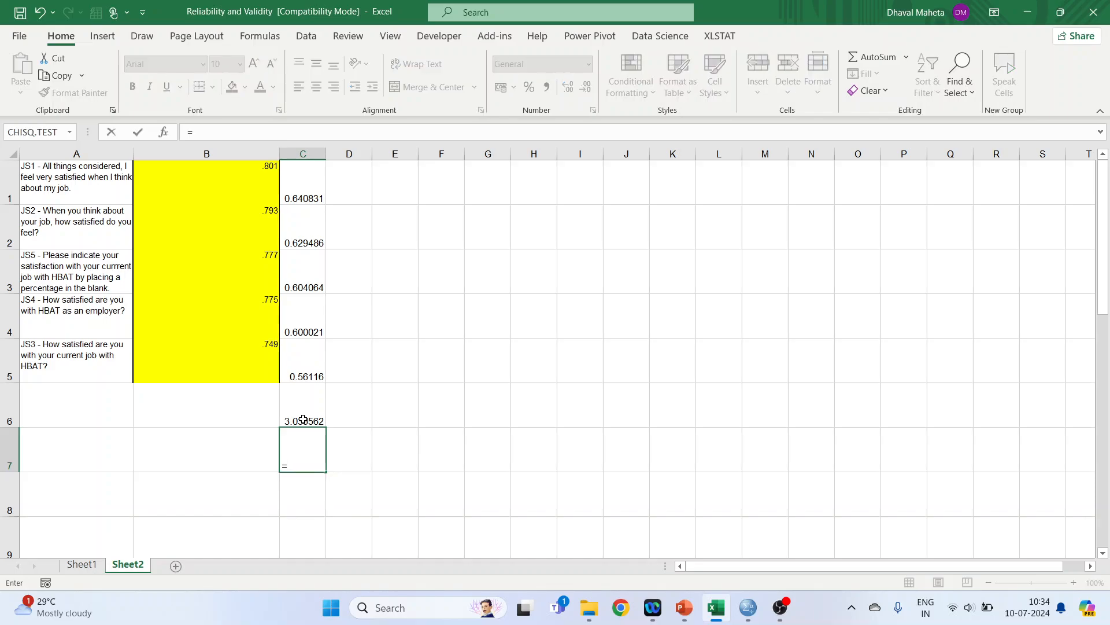
type("c6/")
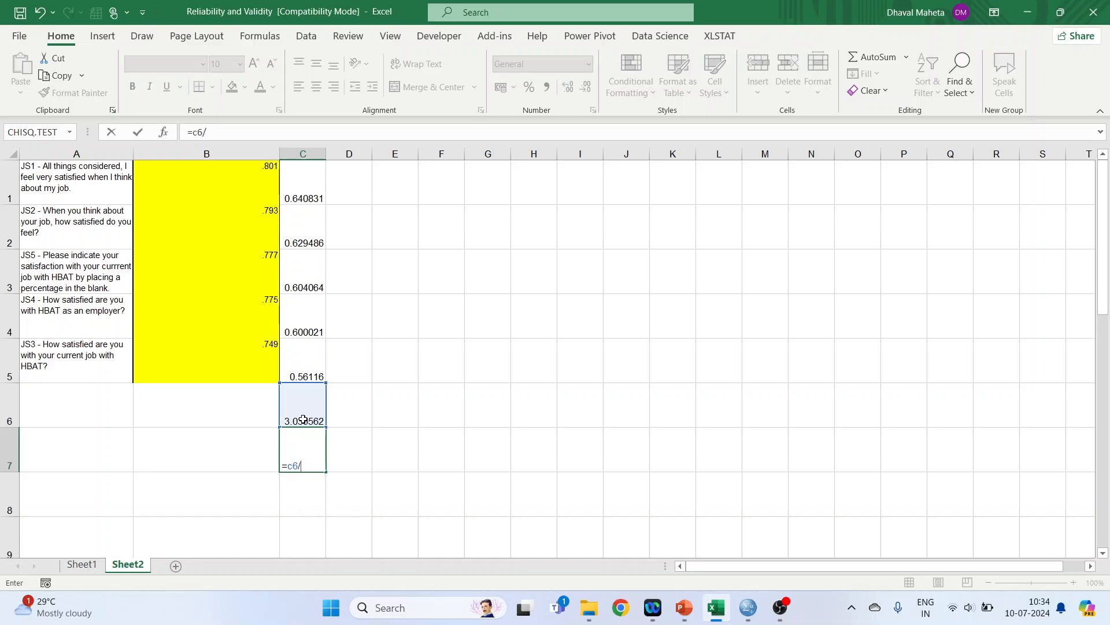
type("5")
key("Return")
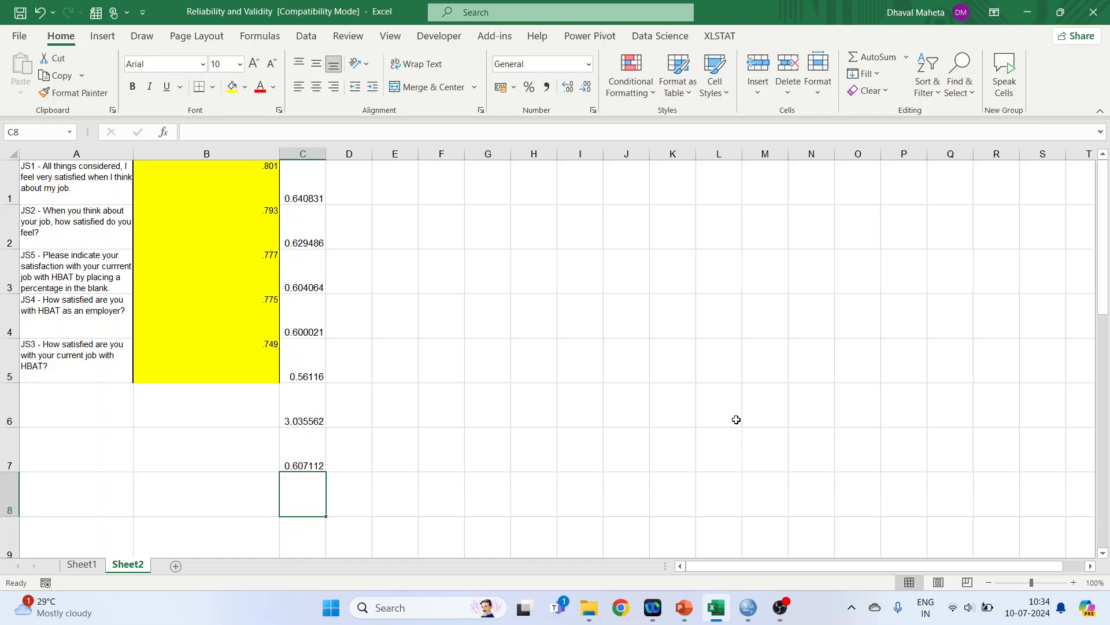
Enter the threshold >0.5 in D7 beside the JS average variance extracted on Sheet2, and return to Sheet1
left_click(1073, 583)
left_click(1074, 583)
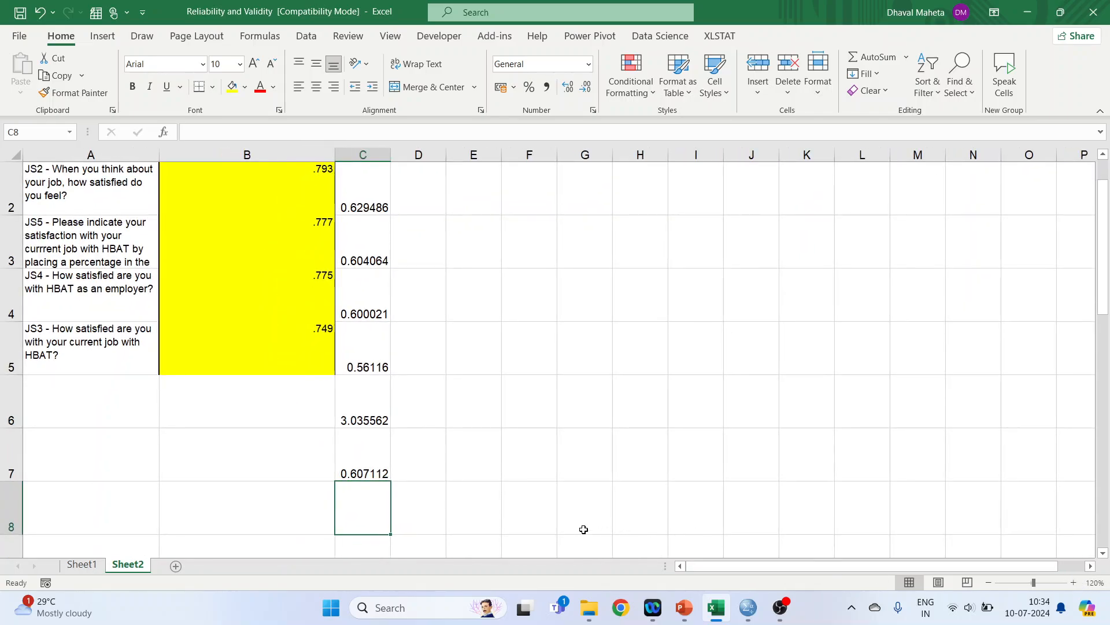
left_click(416, 469)
type(">")
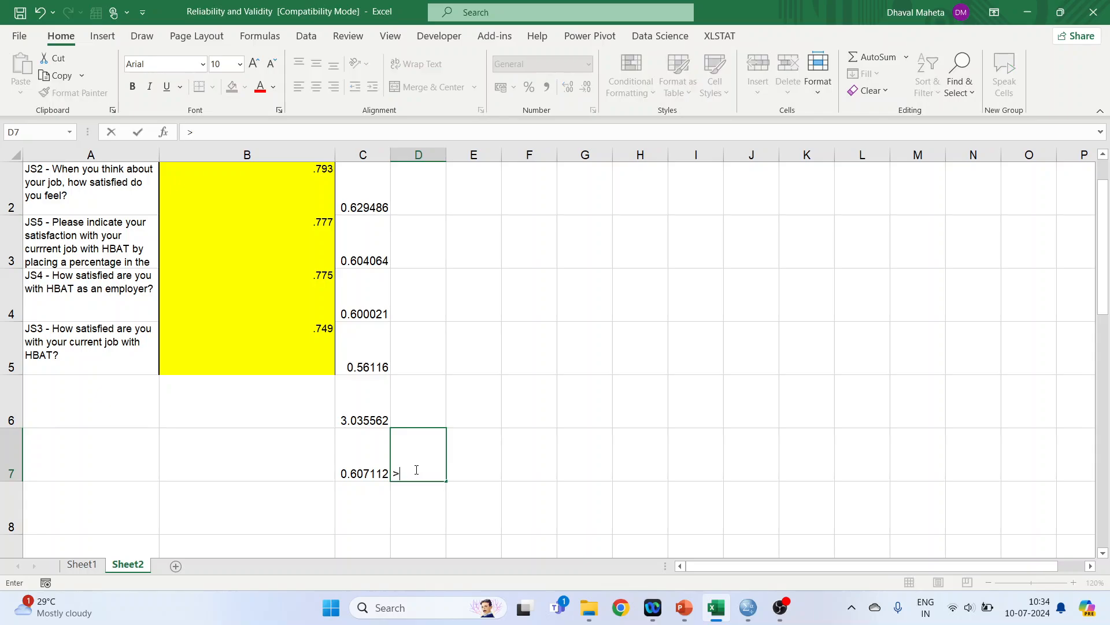
type("0.5")
key("Return")
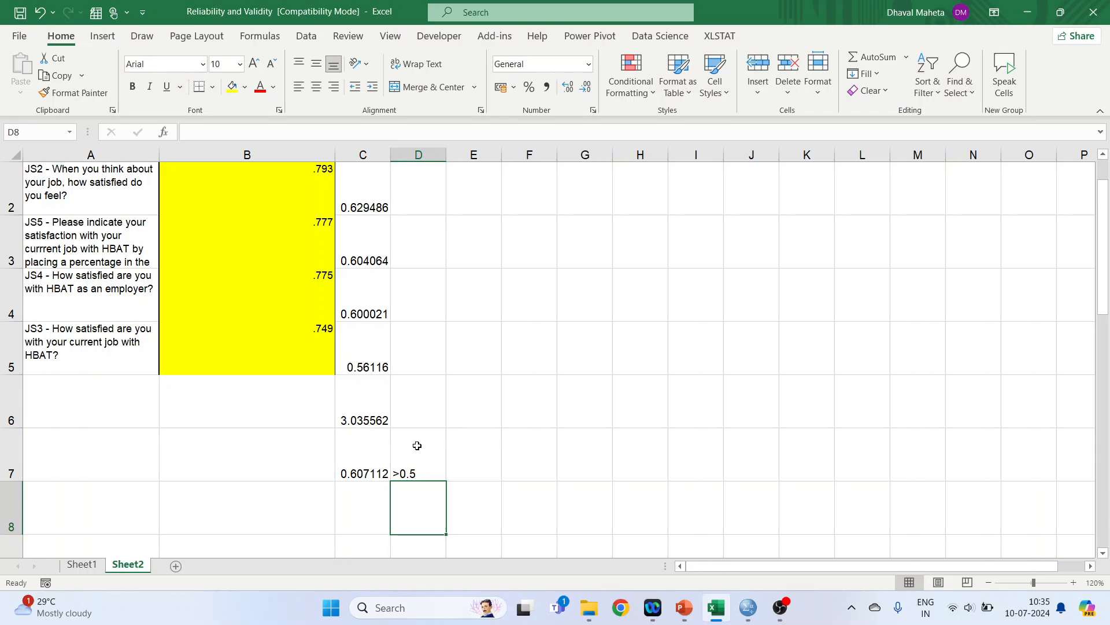
left_click(82, 564)
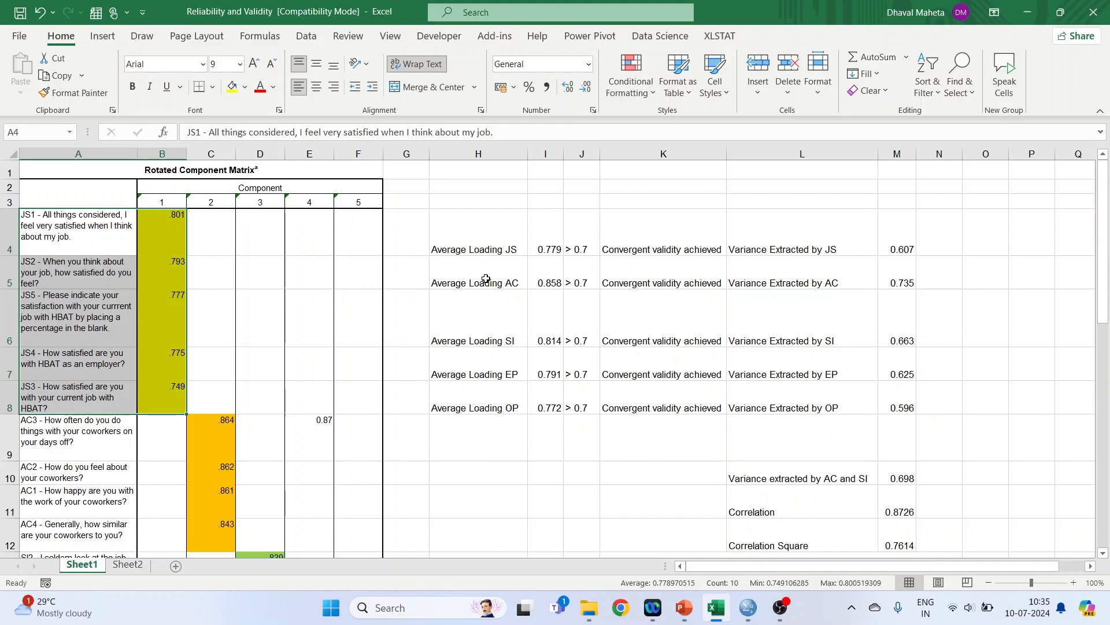
left_click(766, 202)
key("ctrl+minus")
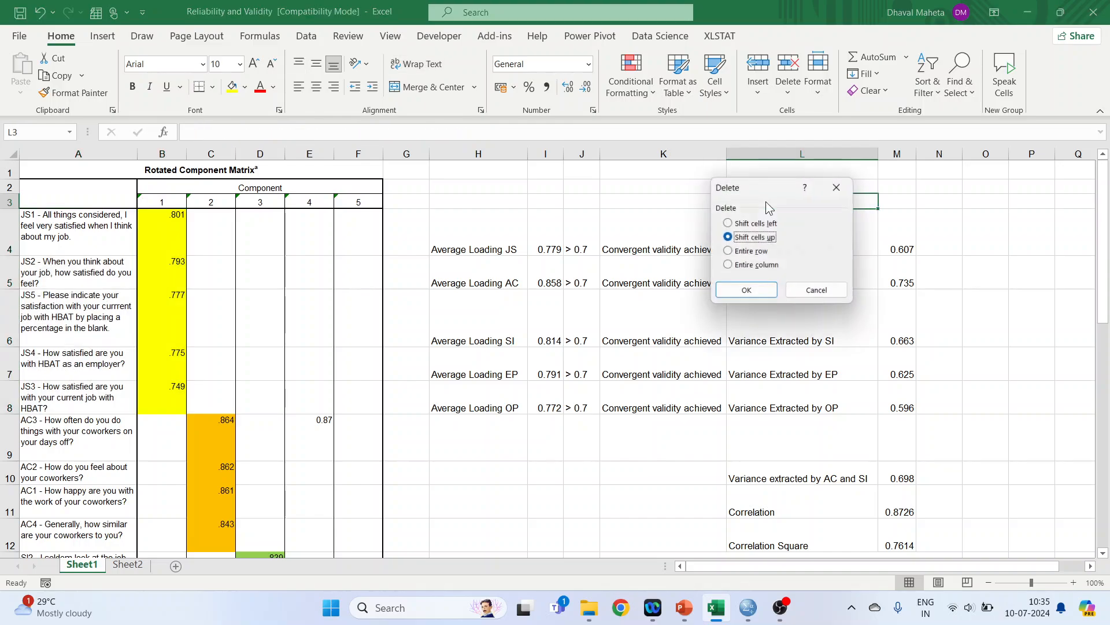
left_click(823, 297)
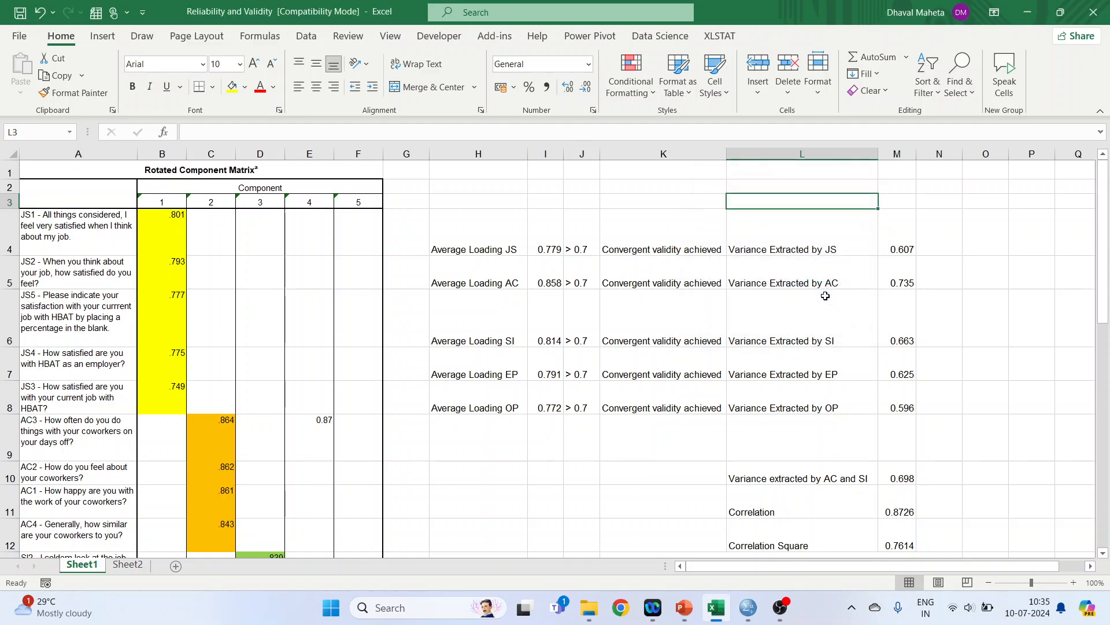
Examine the highlighted loadings of each construct group, JS through OC, in the Rotated Component Matrix
left_click_drag(159, 218, 222, 534)
scroll(280, 480, "down", 2)
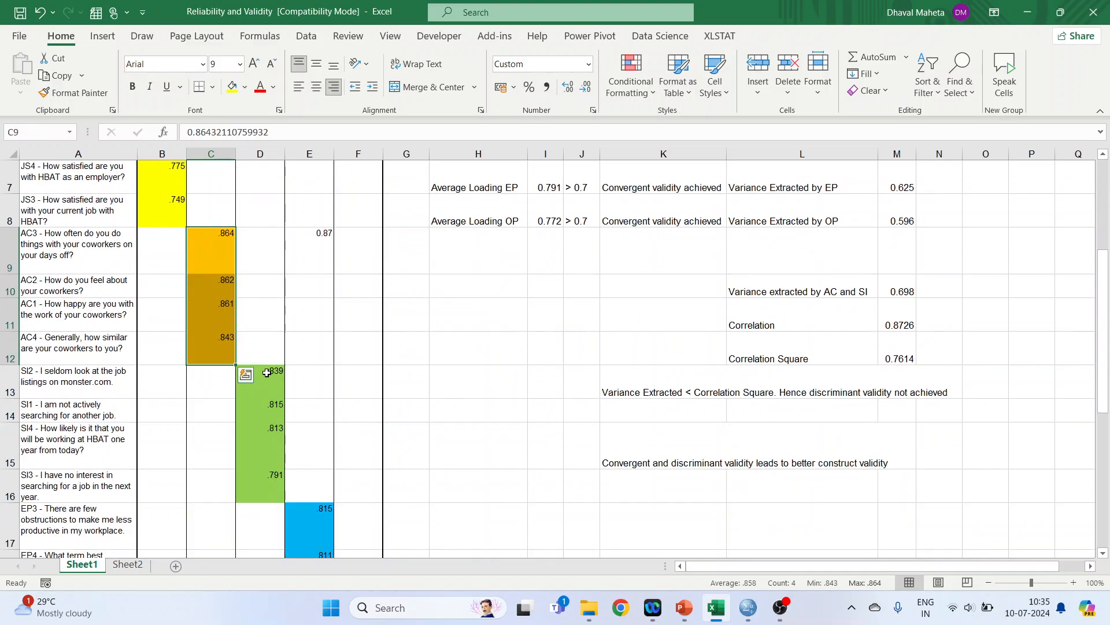
left_click_drag(266, 373, 268, 498)
scroll(295, 486, "down", 2)
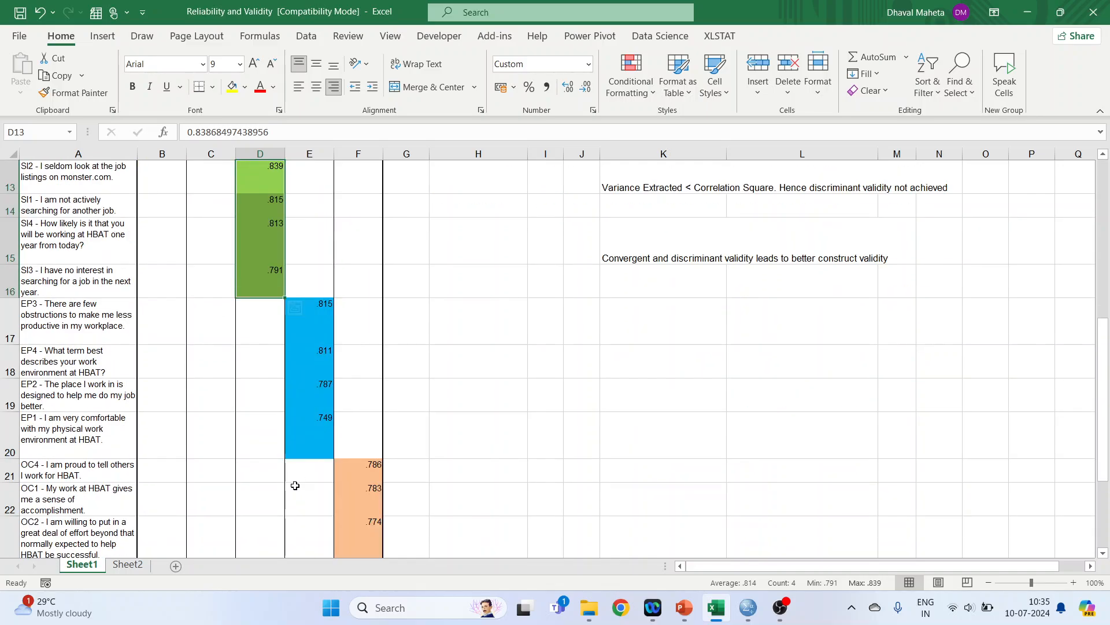
left_click_drag(307, 309, 370, 523)
scroll(449, 476, "up", 4)
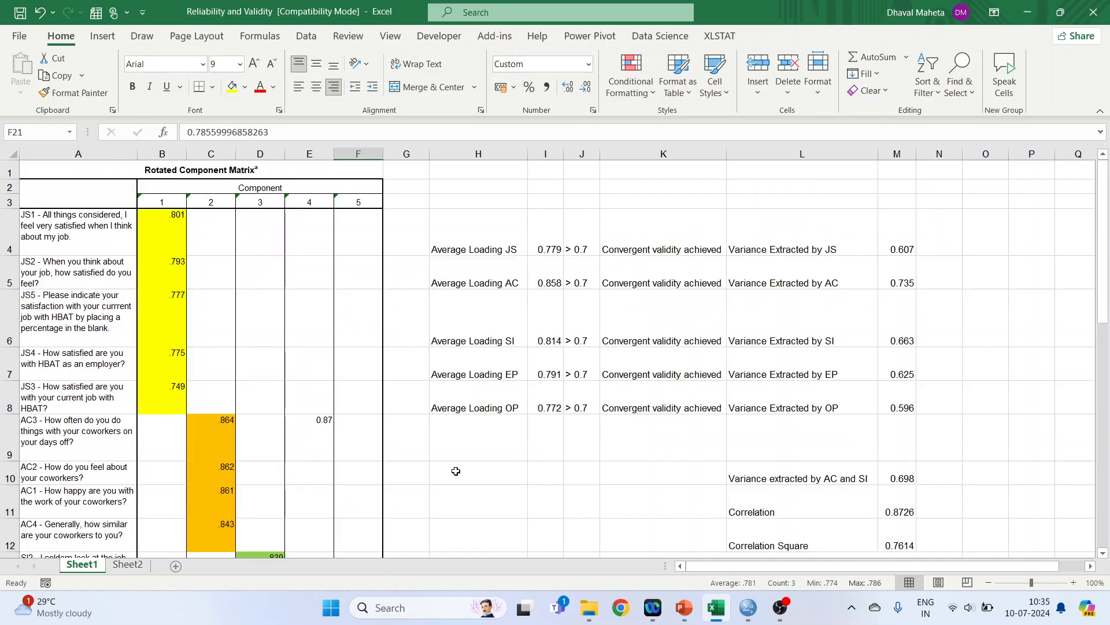
Examine the JS average loading formula in I4 with its source loadings in B4:B8 and the threshold in J4
left_click(491, 251)
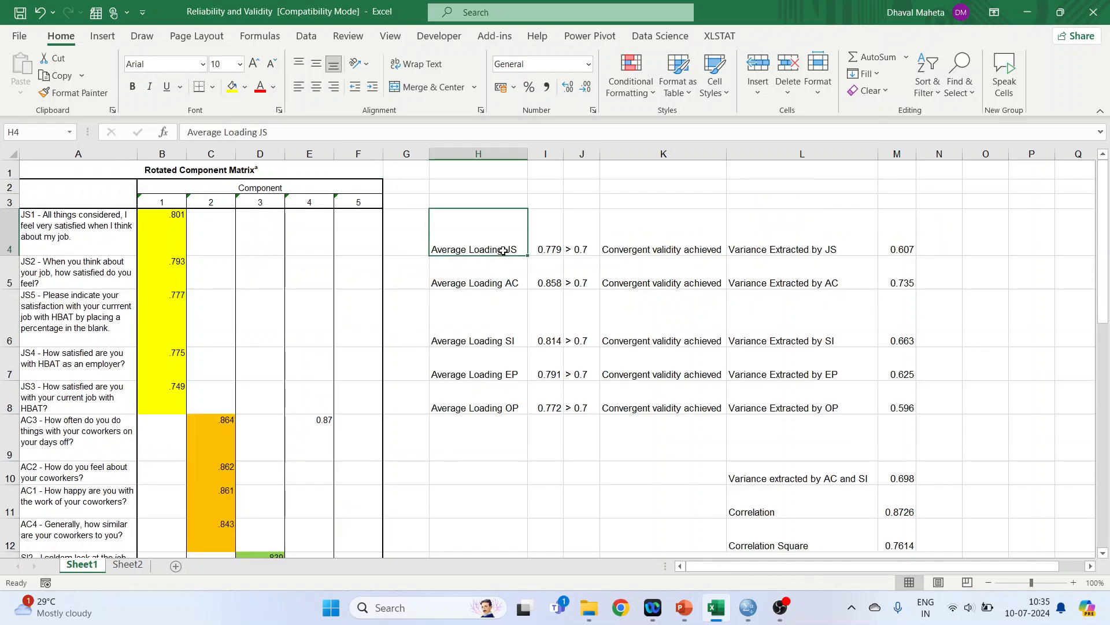
left_click(554, 249)
left_click_drag(165, 220, 174, 397)
left_click(555, 248)
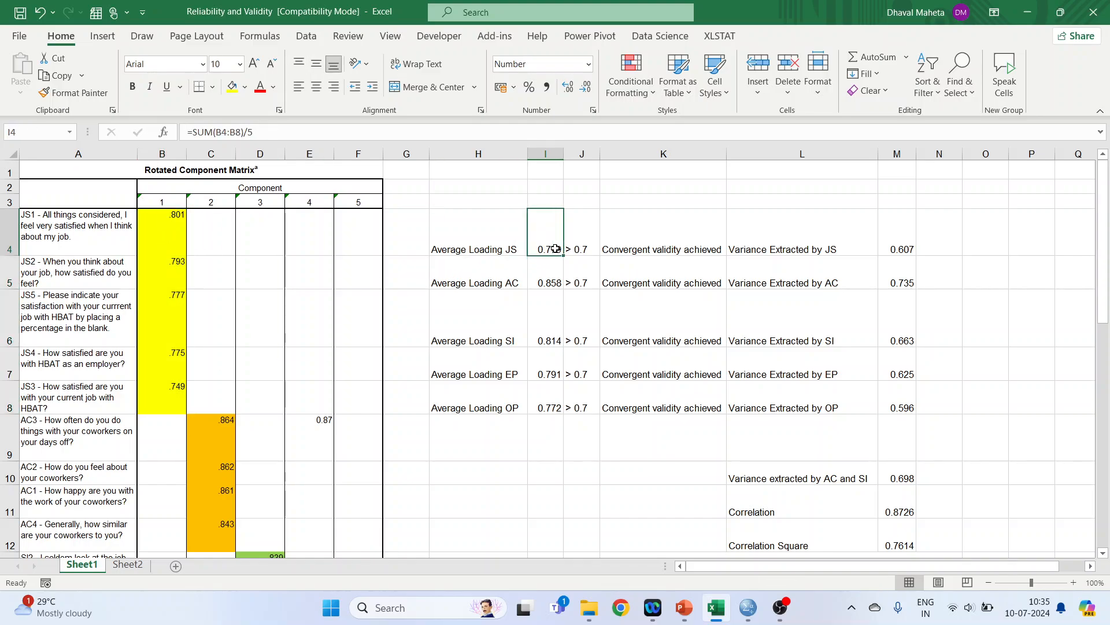
left_click(588, 247)
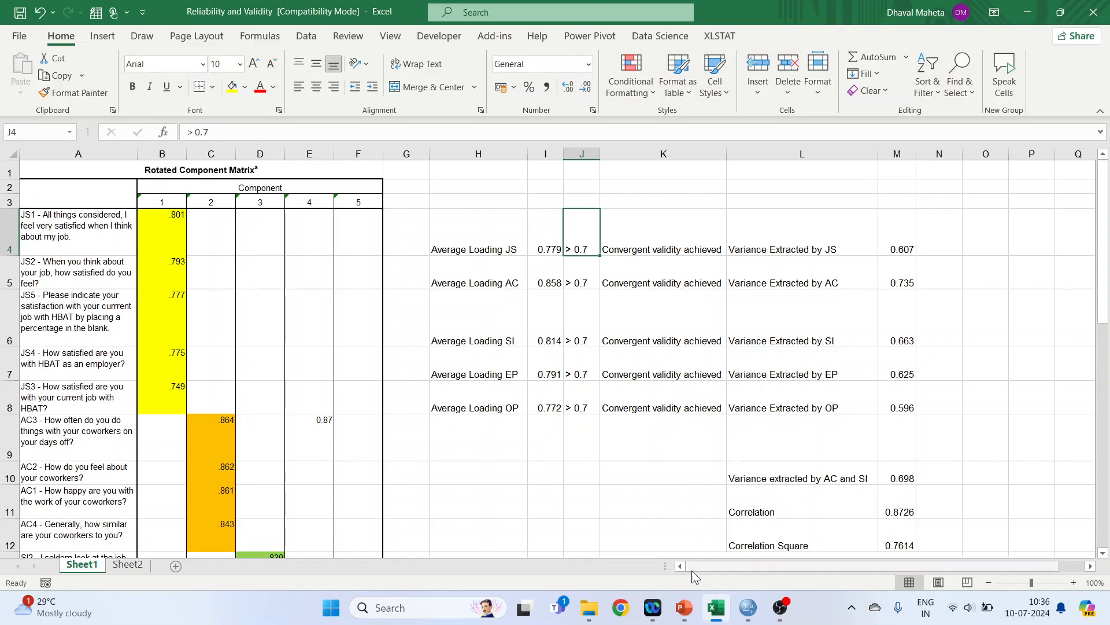
Switch to PowerPoint to check the path coefficients on the Loyalty slide, and return to Excel to compare them with the JS average loading and threshold
left_click(684, 607)
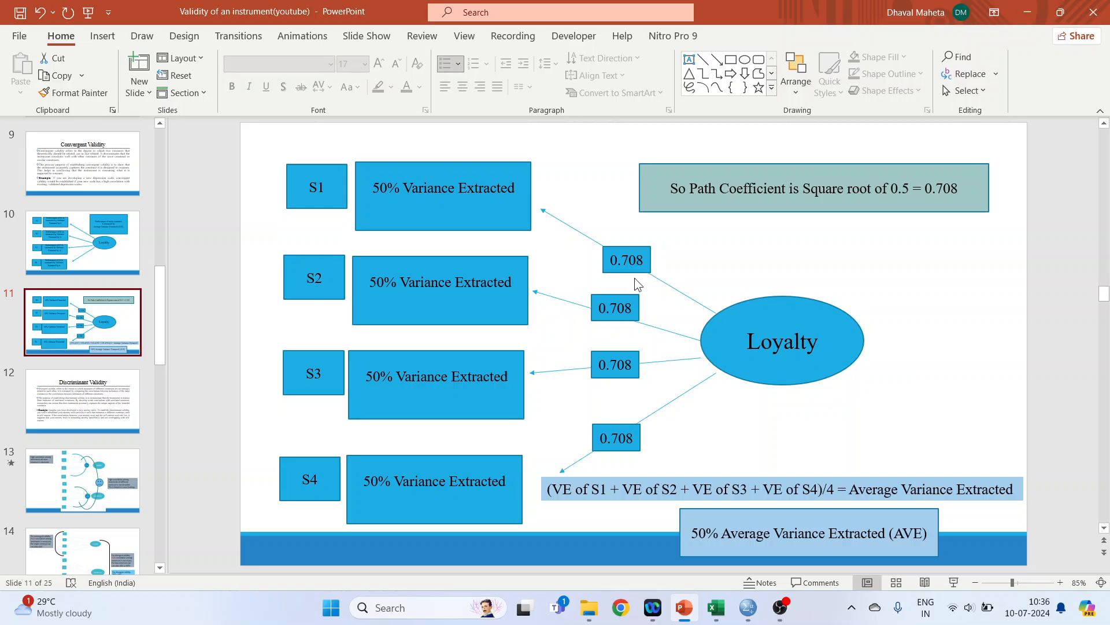
left_click(716, 610)
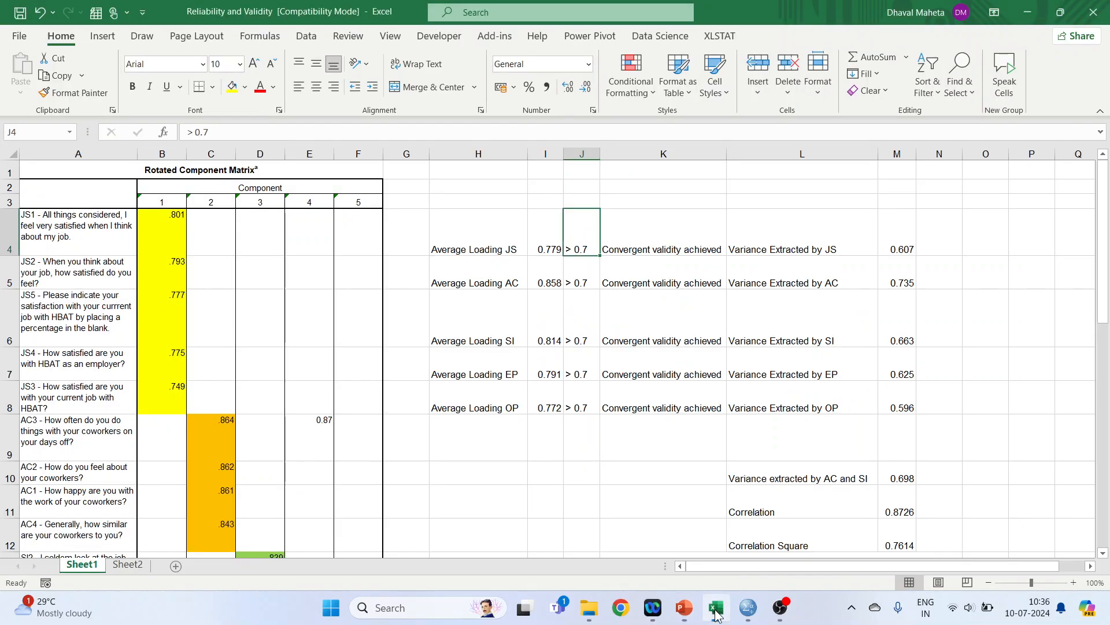
left_click(550, 246)
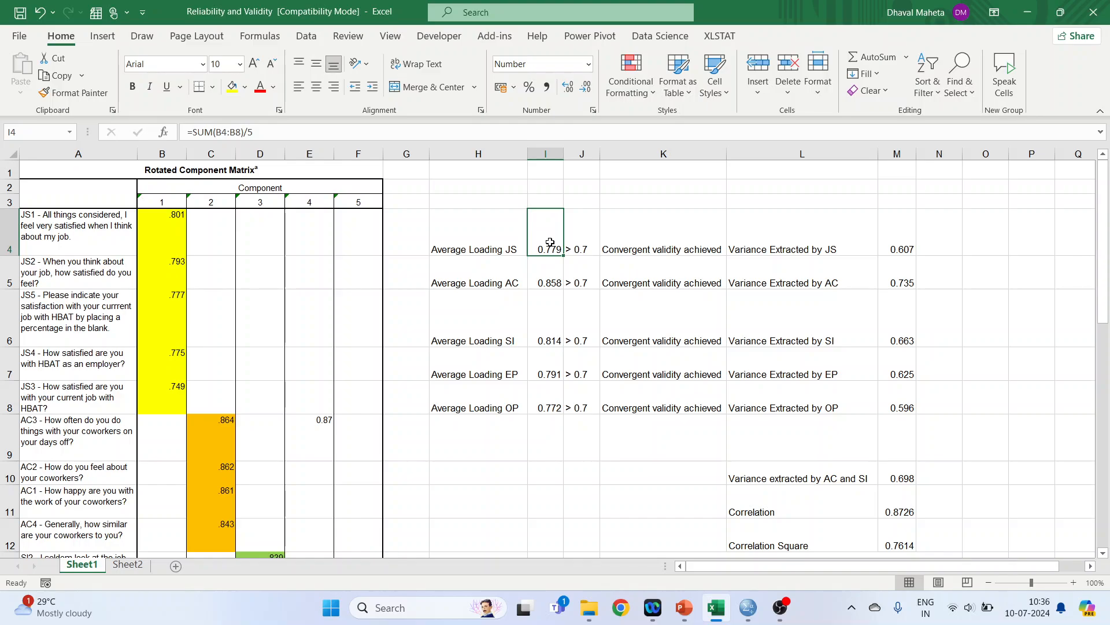
left_click(584, 245)
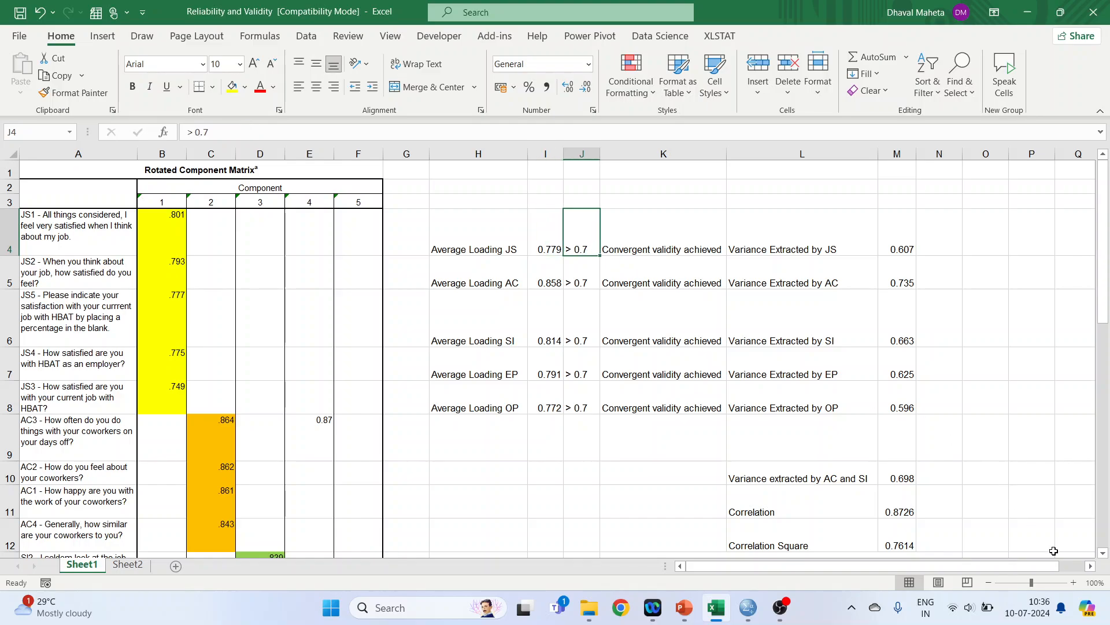
Review the average loadings, thresholds and convergent validity formulas for AC and SI in columns I to K
left_click(1073, 583)
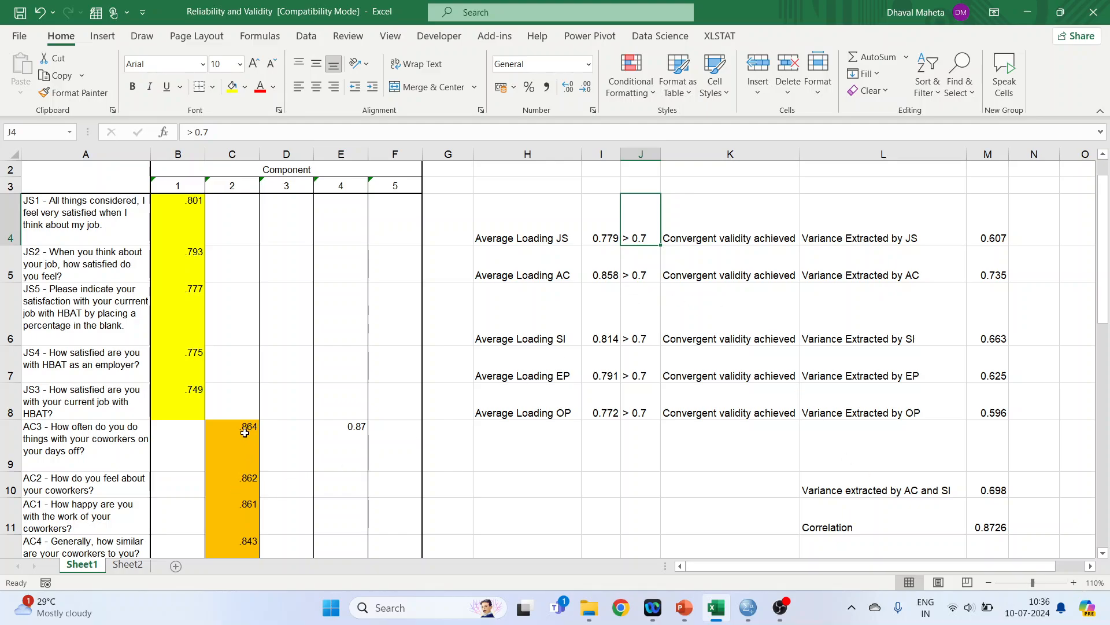
left_click(605, 271)
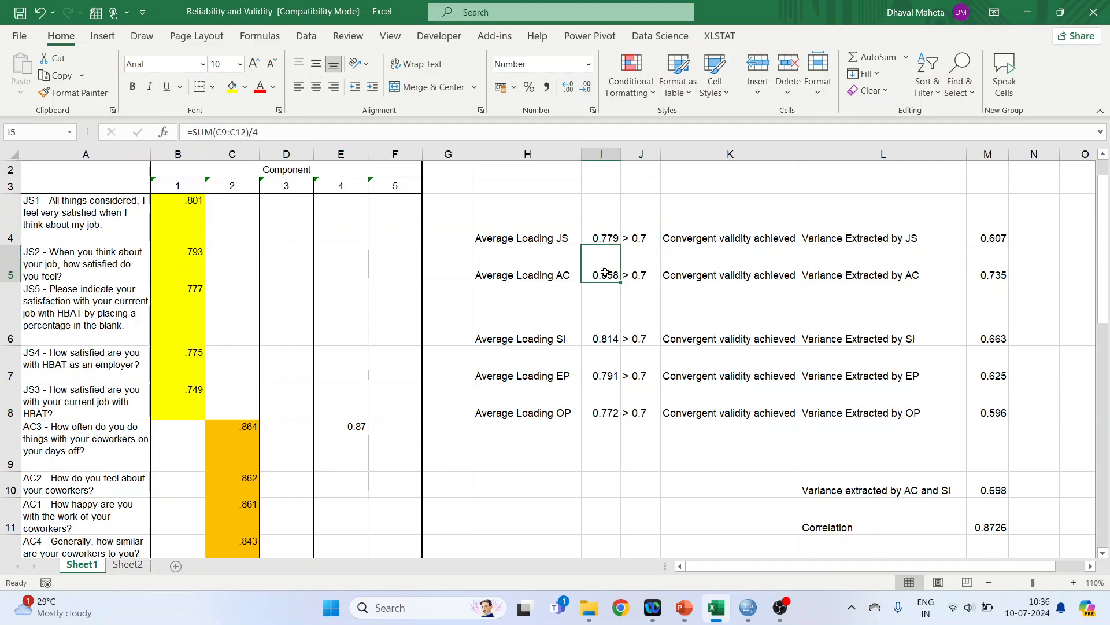
left_click(636, 275)
left_click(724, 275)
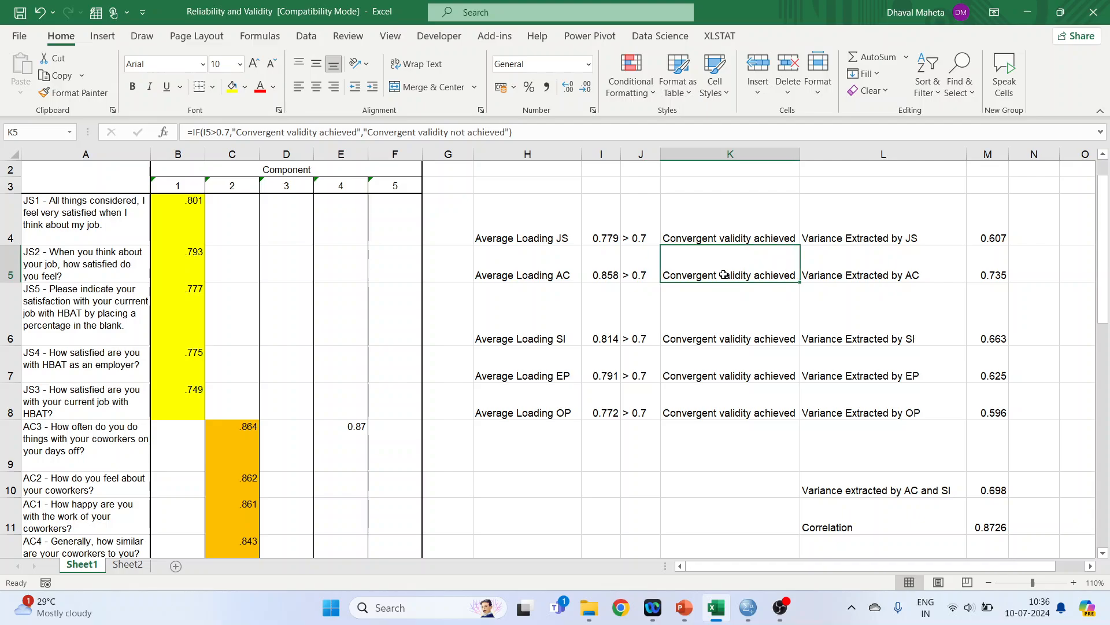
left_click(600, 333)
left_click(636, 335)
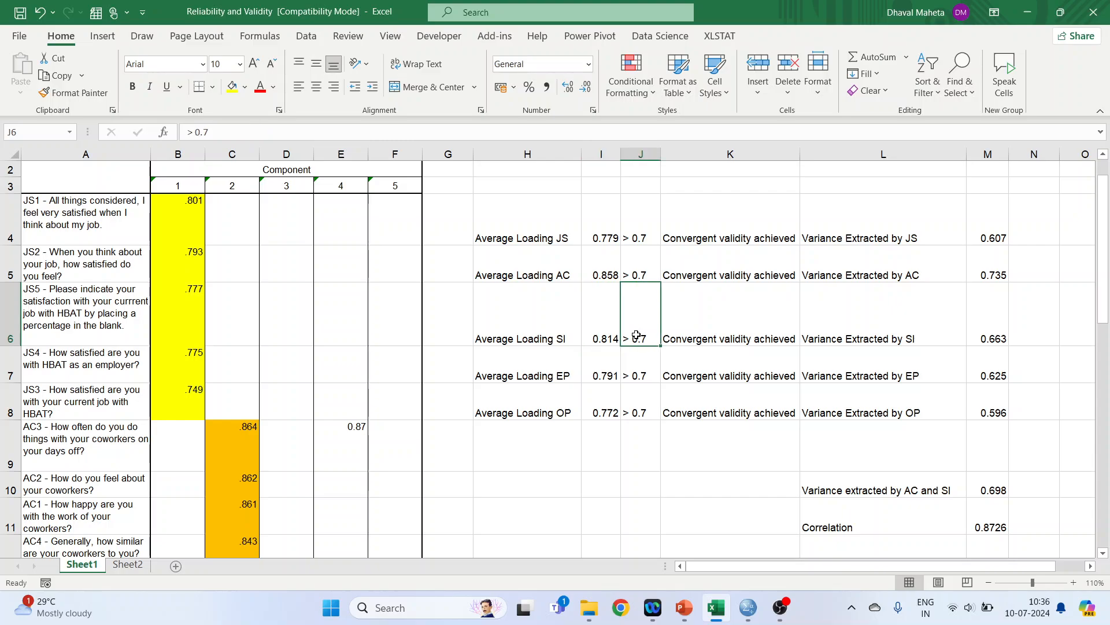
left_click(762, 333)
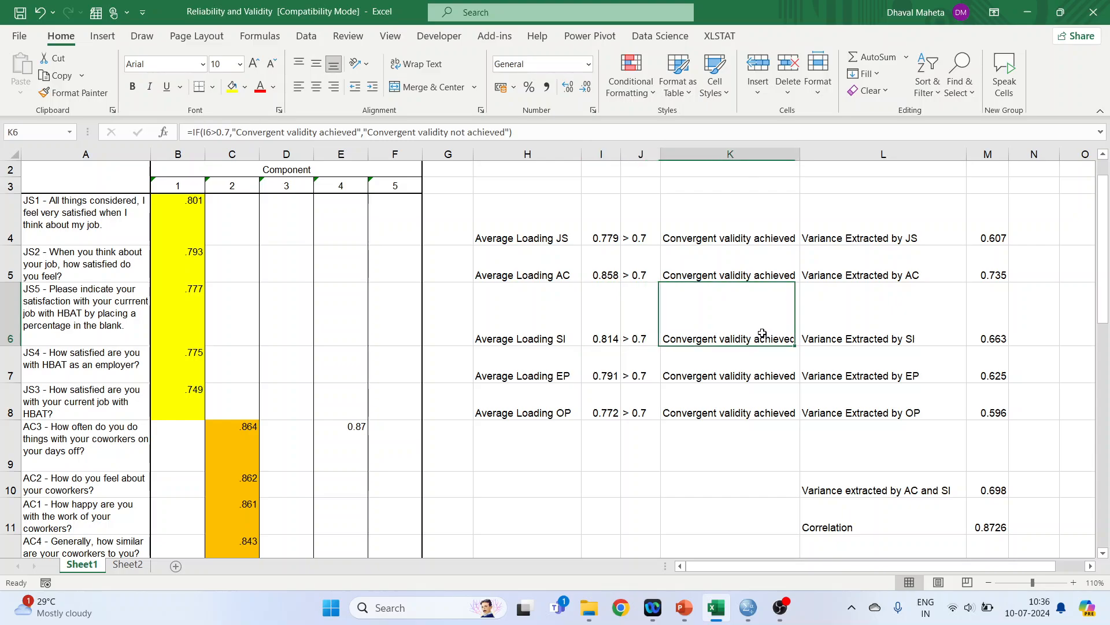
Review the average loadings, thresholds and convergent validity formulas for EP and OP in columns I to K
left_click(602, 375)
left_click(640, 375)
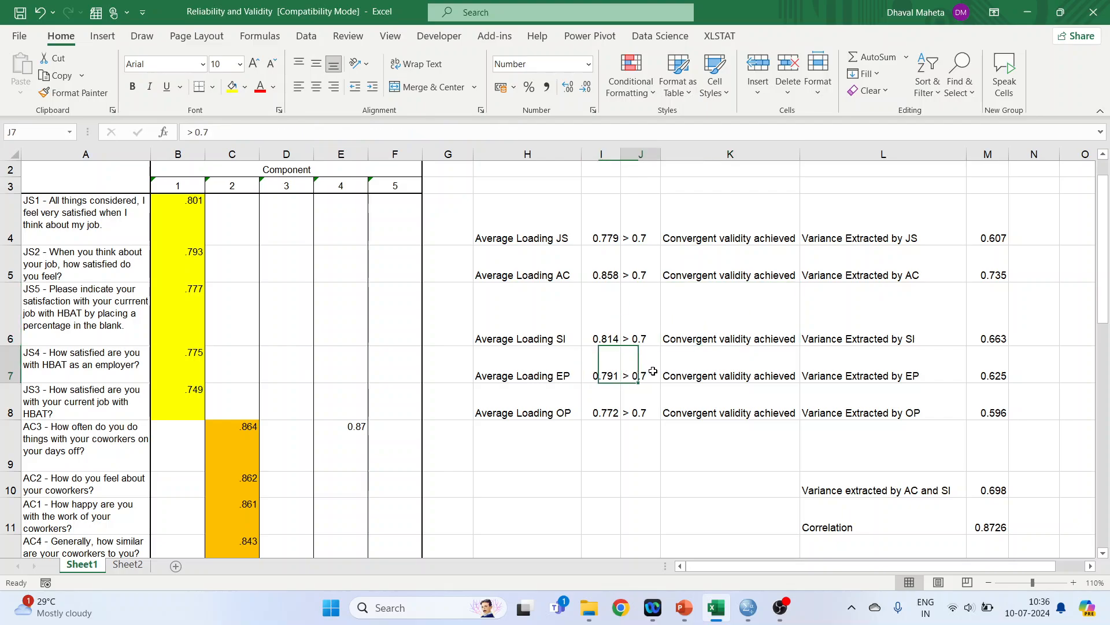
left_click(731, 368)
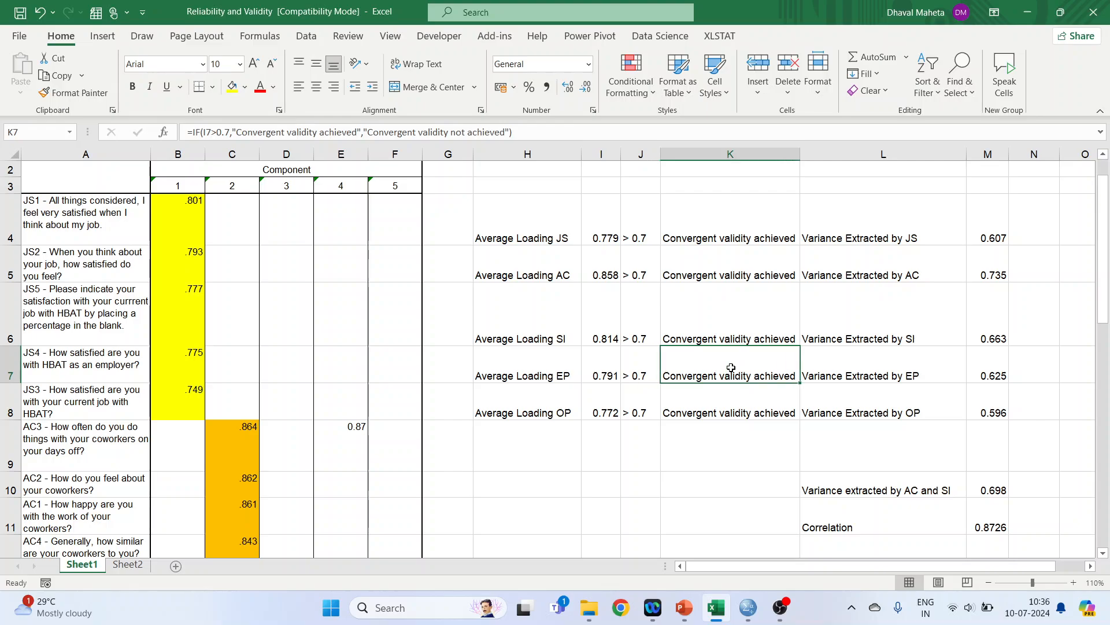
left_click(606, 402)
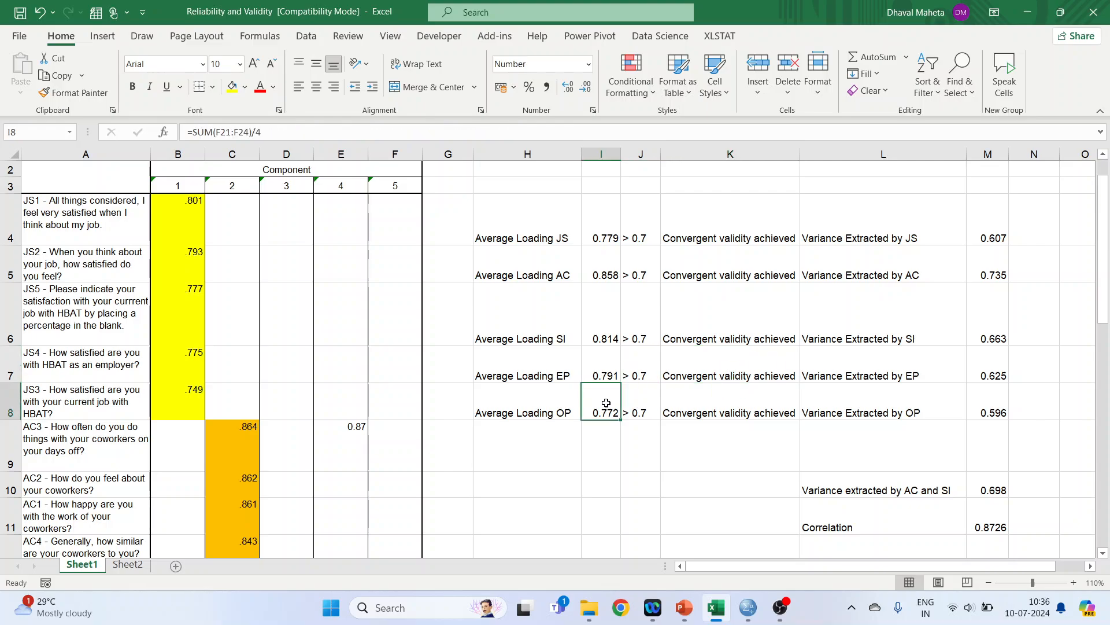
left_click(643, 403)
left_click(715, 405)
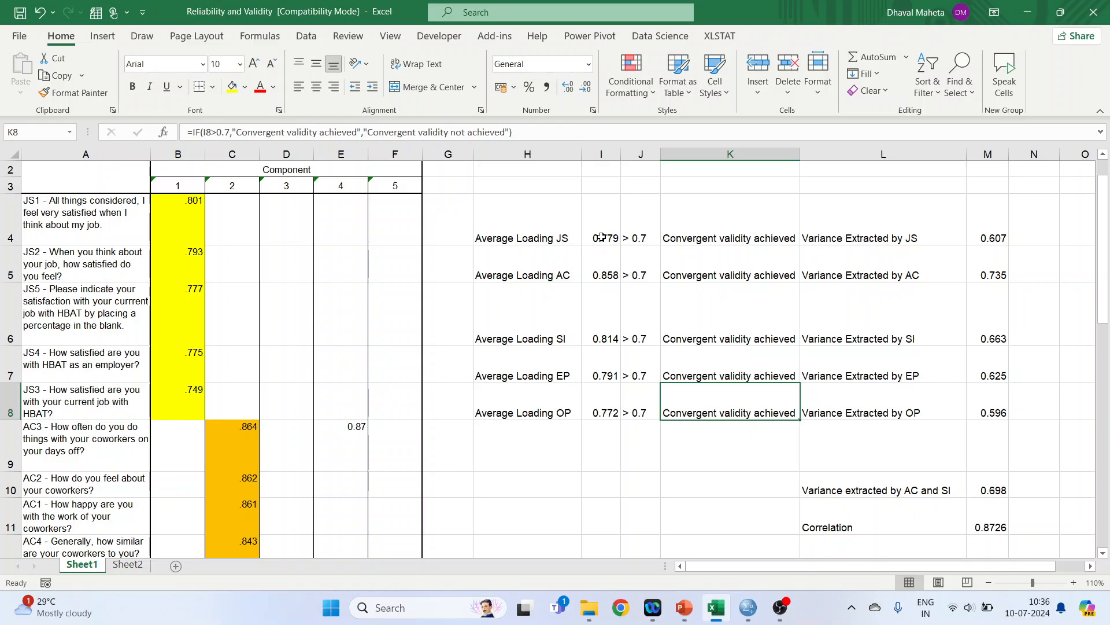
Compare the JS variance extracted formula in M4 on Sheet1 with the squared-loadings calculation on Sheet2
left_click(602, 235)
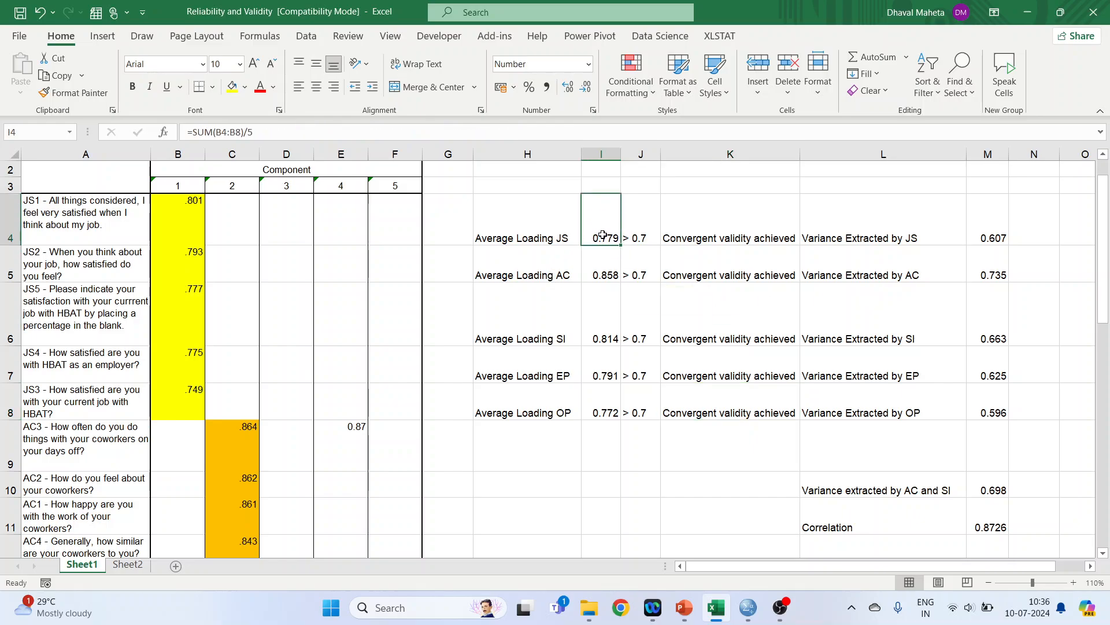
left_click(991, 236)
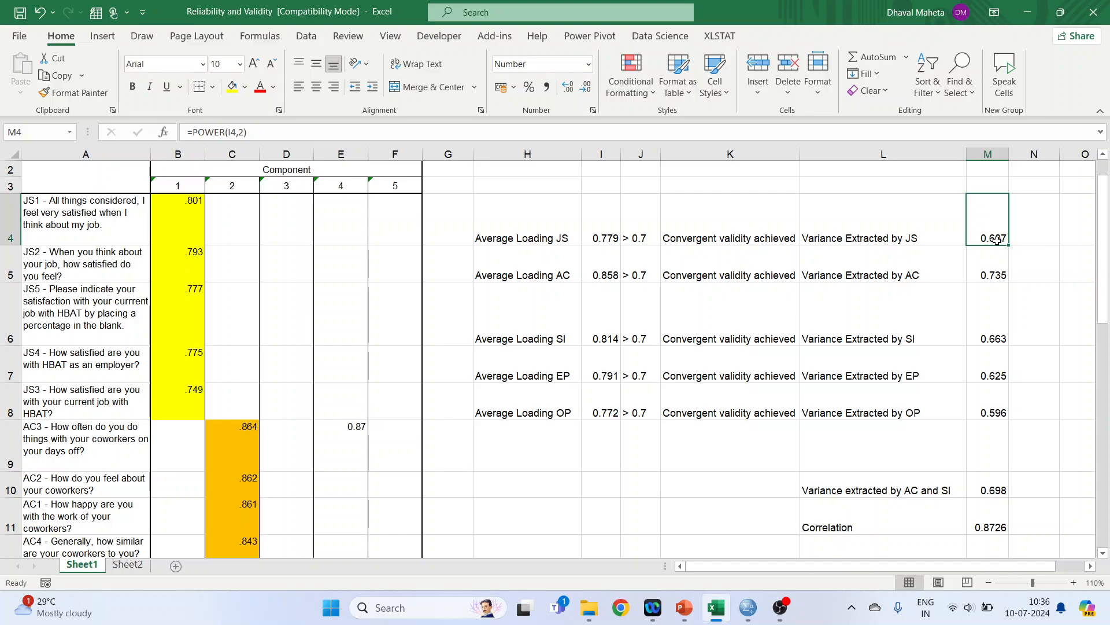
left_click(128, 568)
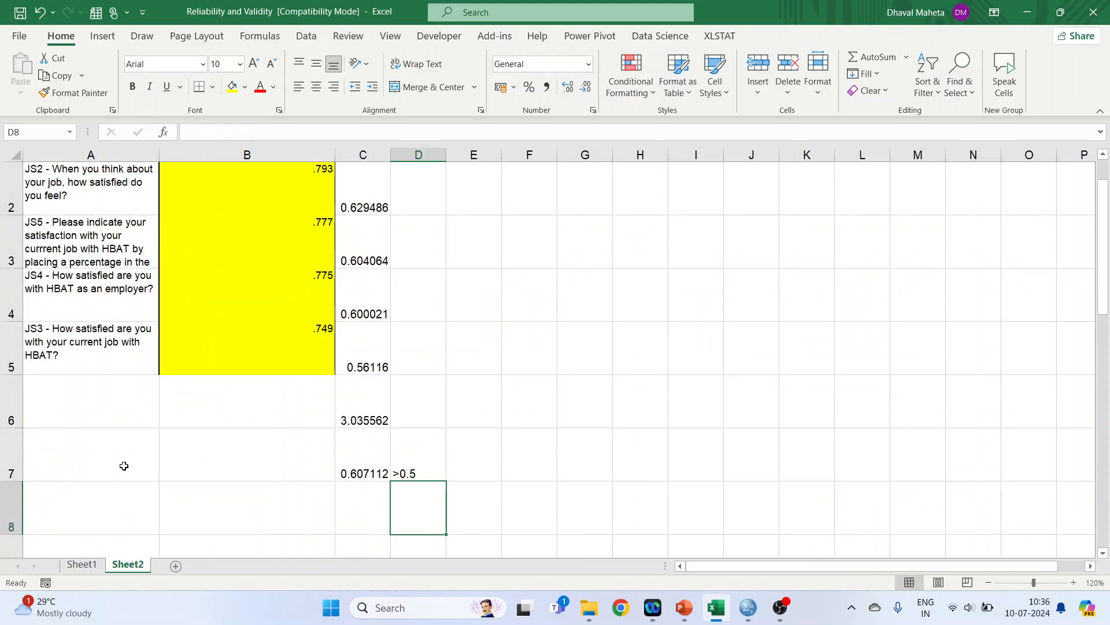
scroll(395, 241, "up", 1)
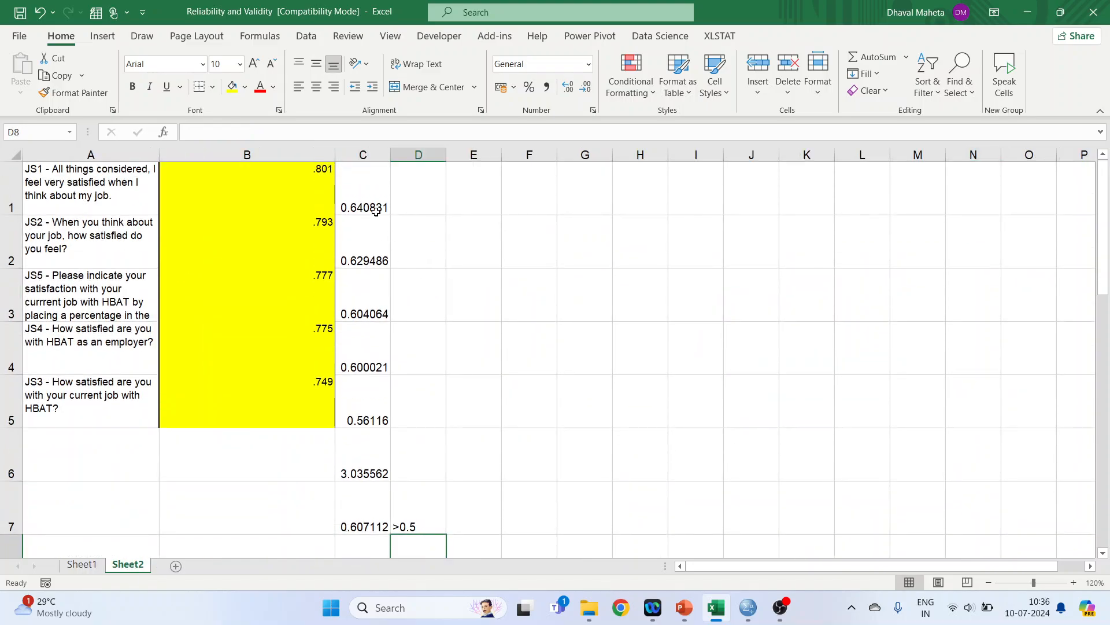
left_click(366, 195)
left_click(81, 565)
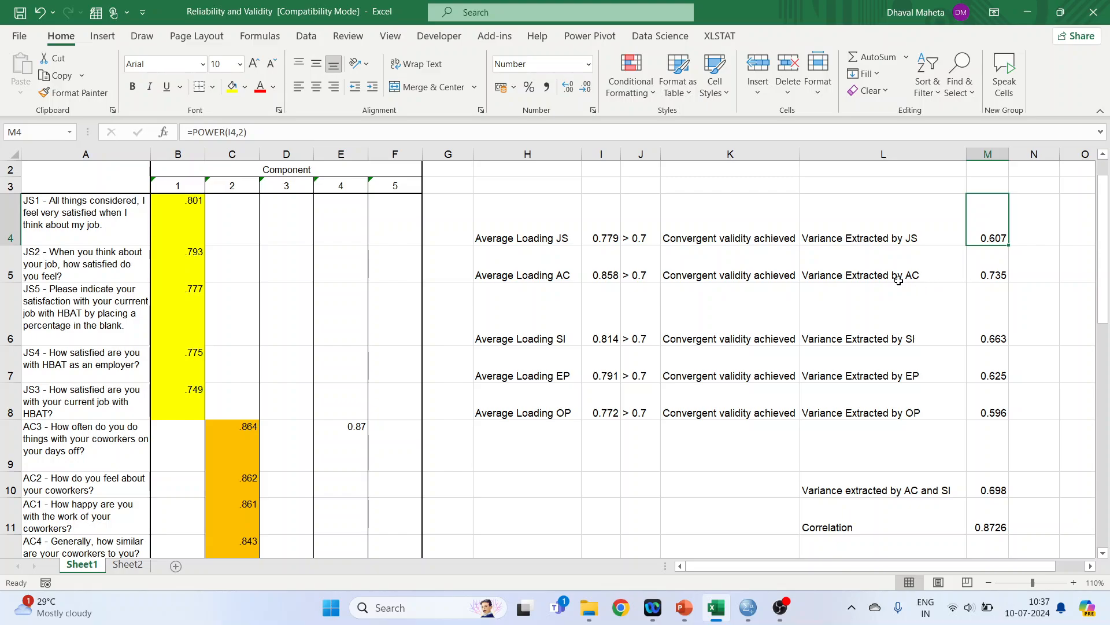
Compare the average loadings in I5:I8 with the variance extracted formulas in M5:M8 for AC, SI, EP and OP
left_click(604, 276)
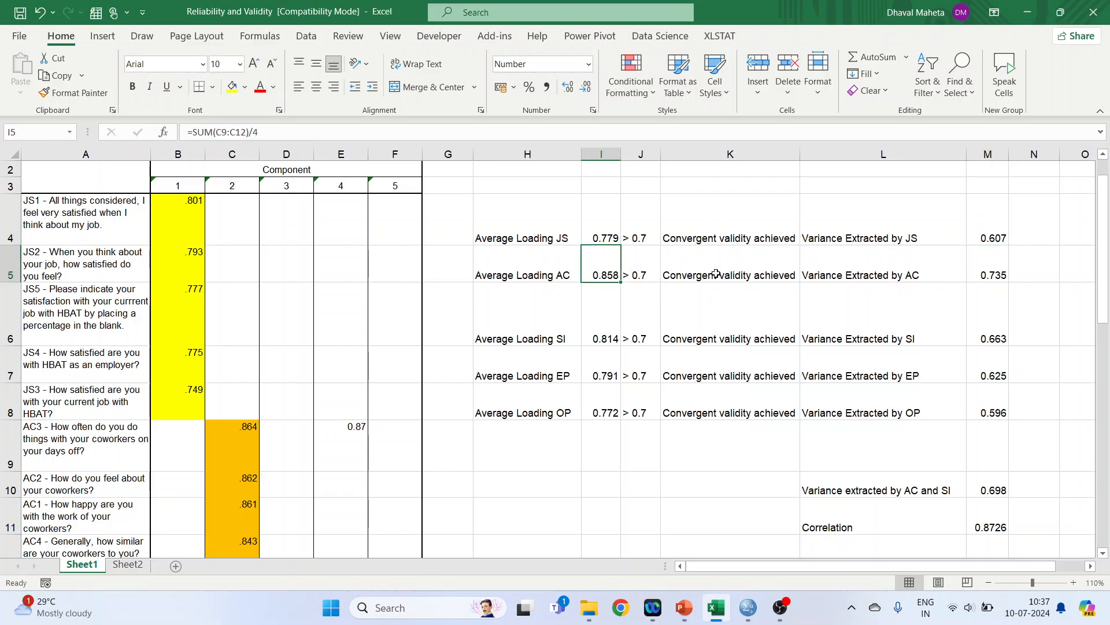
left_click(990, 271)
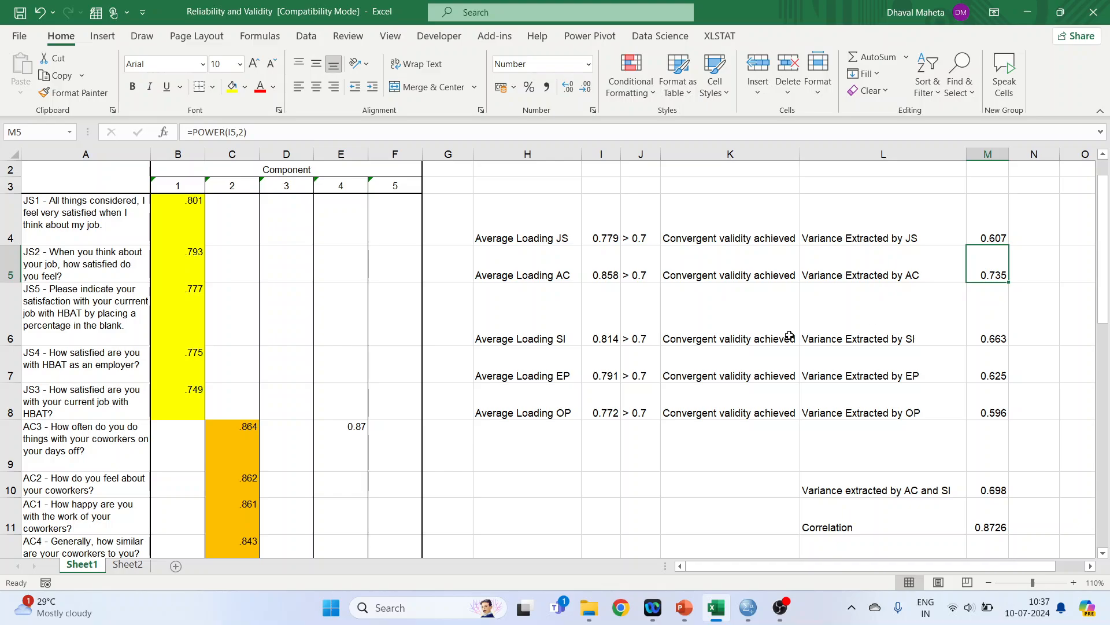
left_click(599, 347)
left_click(988, 338)
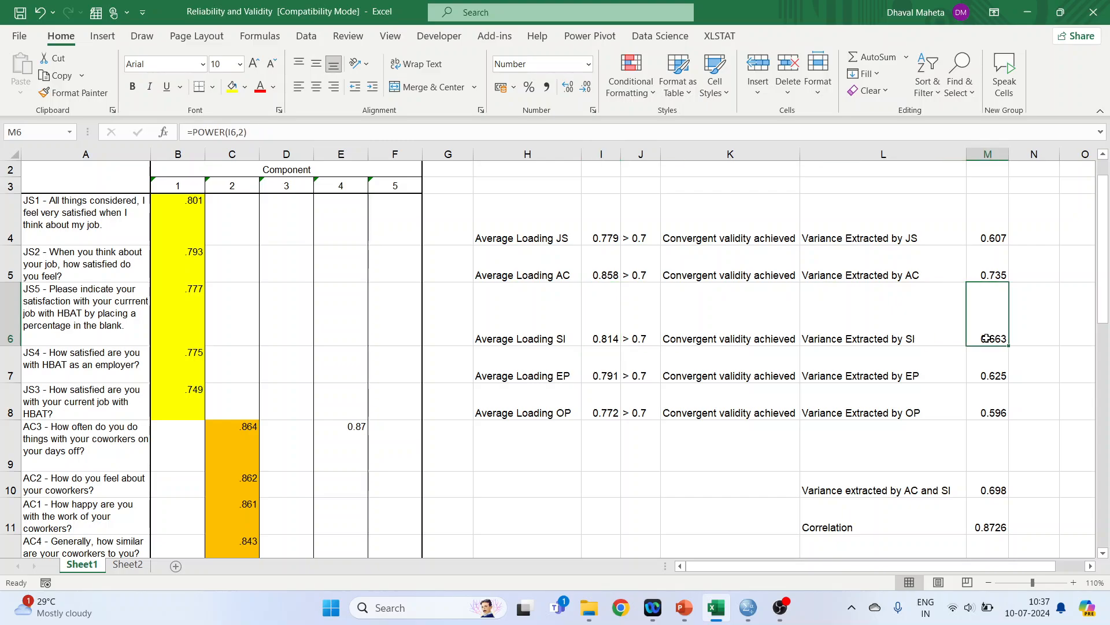
left_click(600, 377)
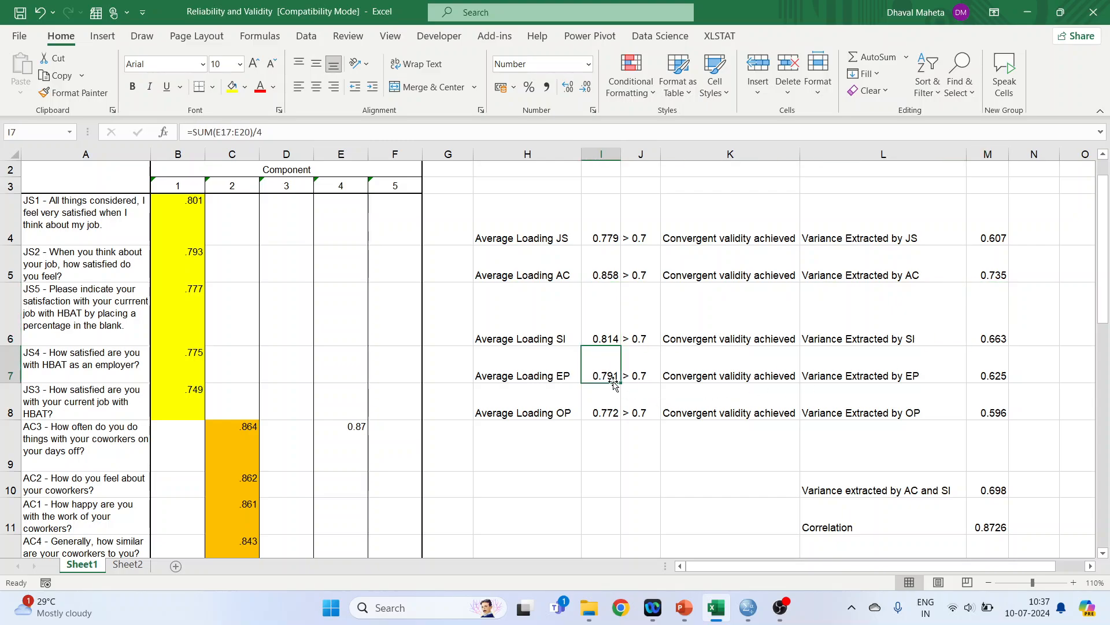
left_click(992, 370)
left_click(599, 415)
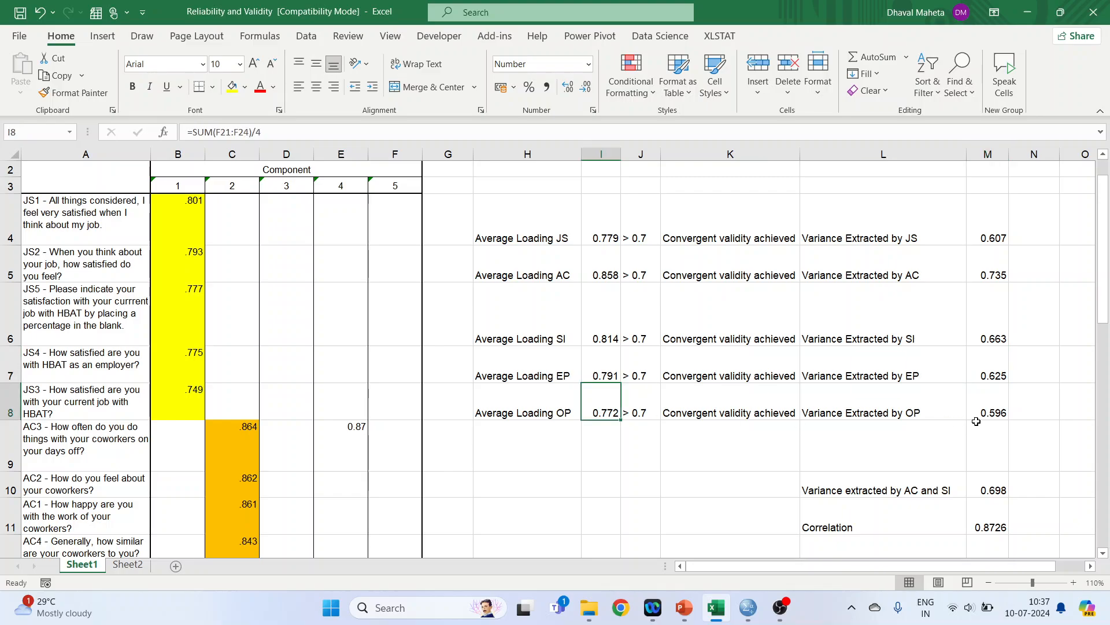
left_click(1005, 410)
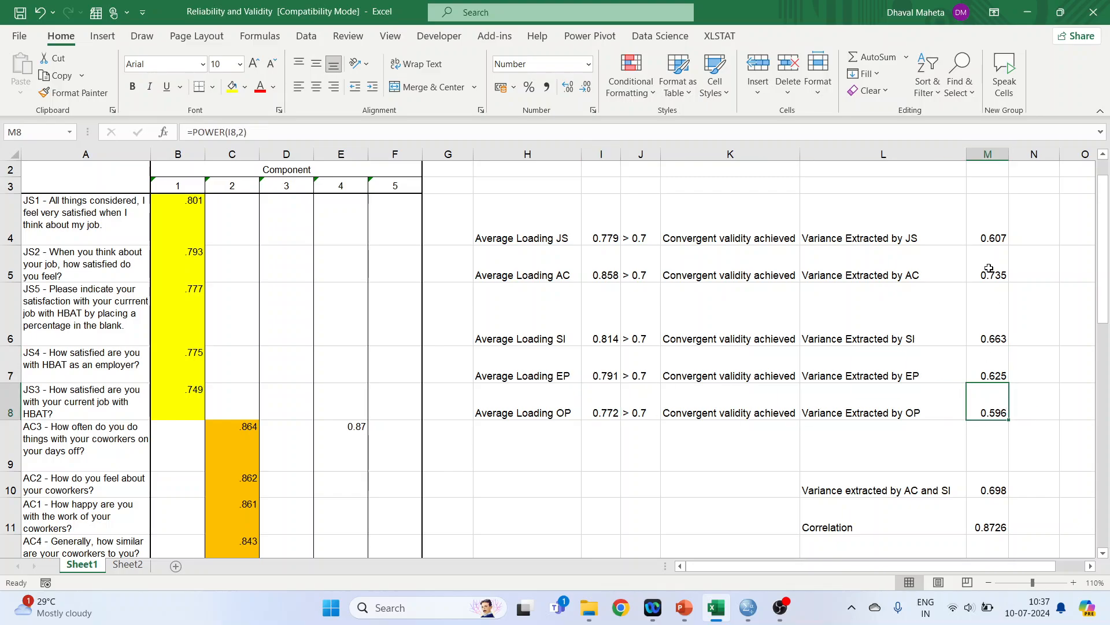
Check the JS variance extracted and average loading on Sheet1 against the individual JS loadings on Sheet2, and return to Sheet1
left_click(987, 241)
left_click(604, 237)
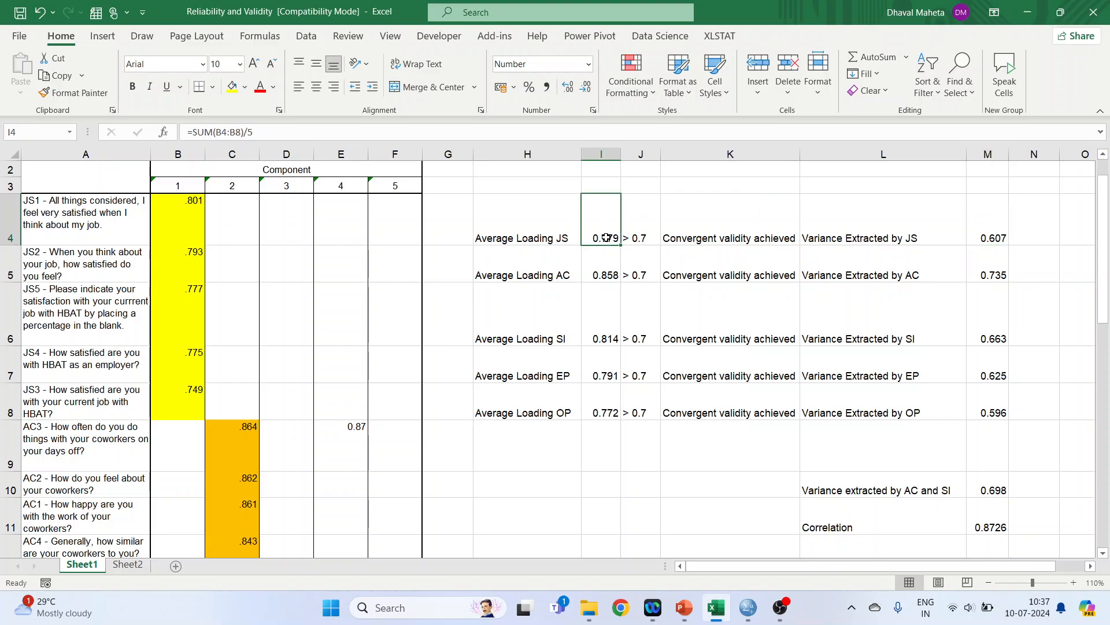
left_click(129, 565)
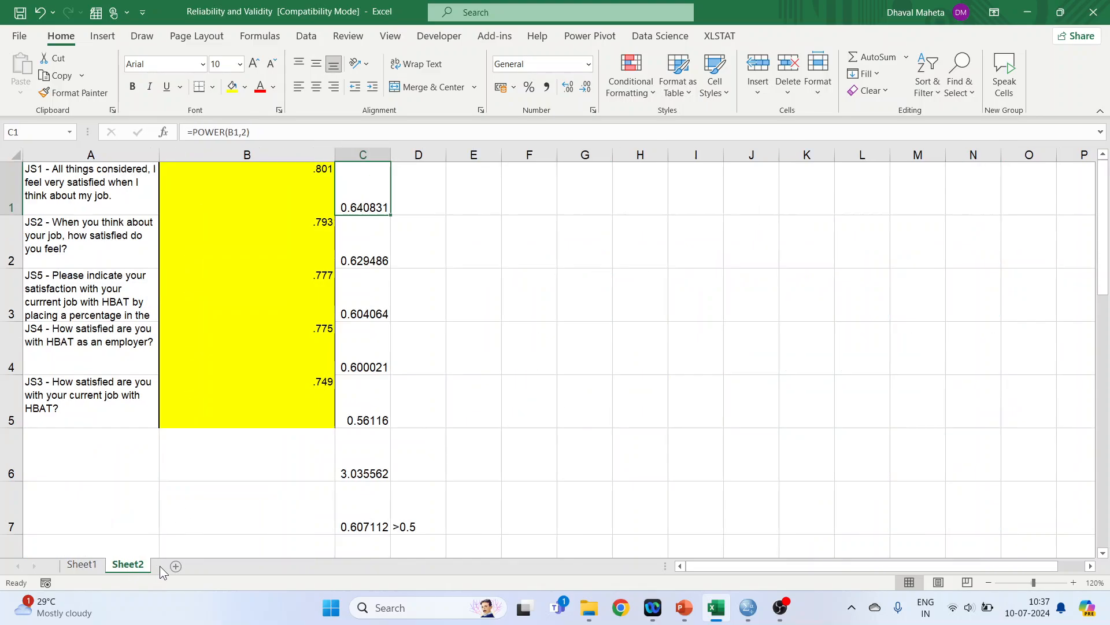
left_click(299, 189)
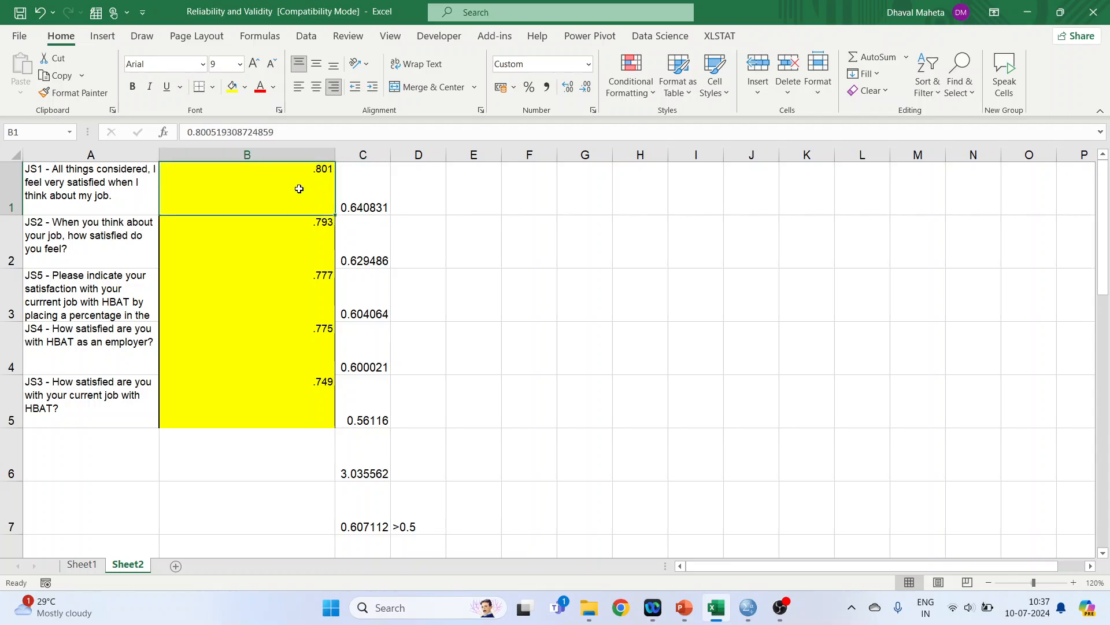
left_click(82, 565)
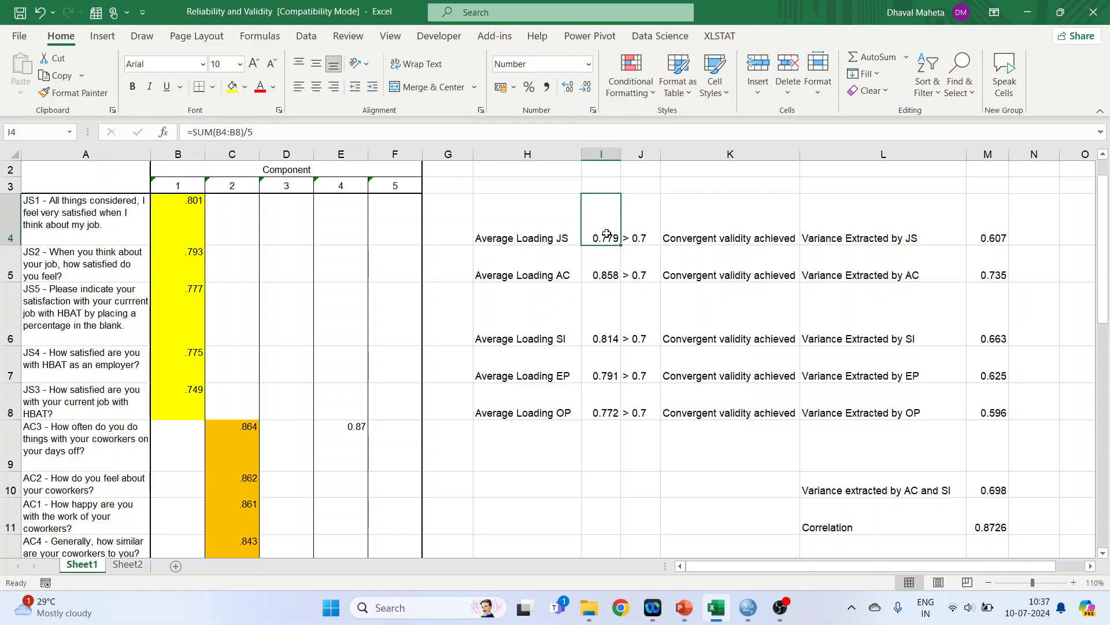
Review the variance extracted formulas for JS, AC, SI and EP in M4:M7
left_click(987, 233)
left_click(986, 266)
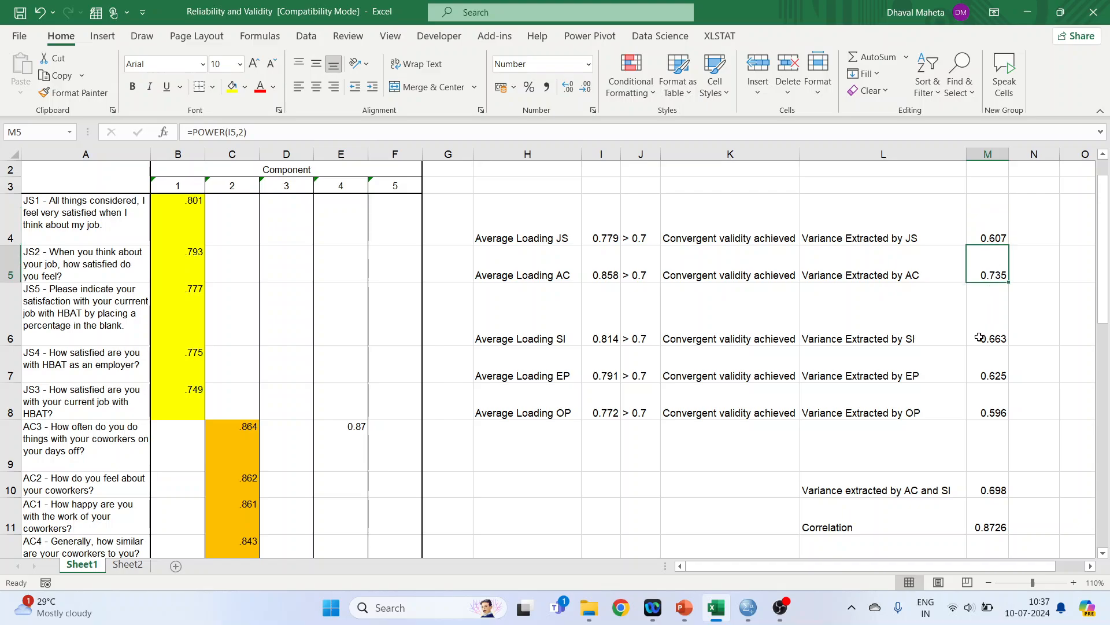
left_click(979, 337)
left_click(998, 373)
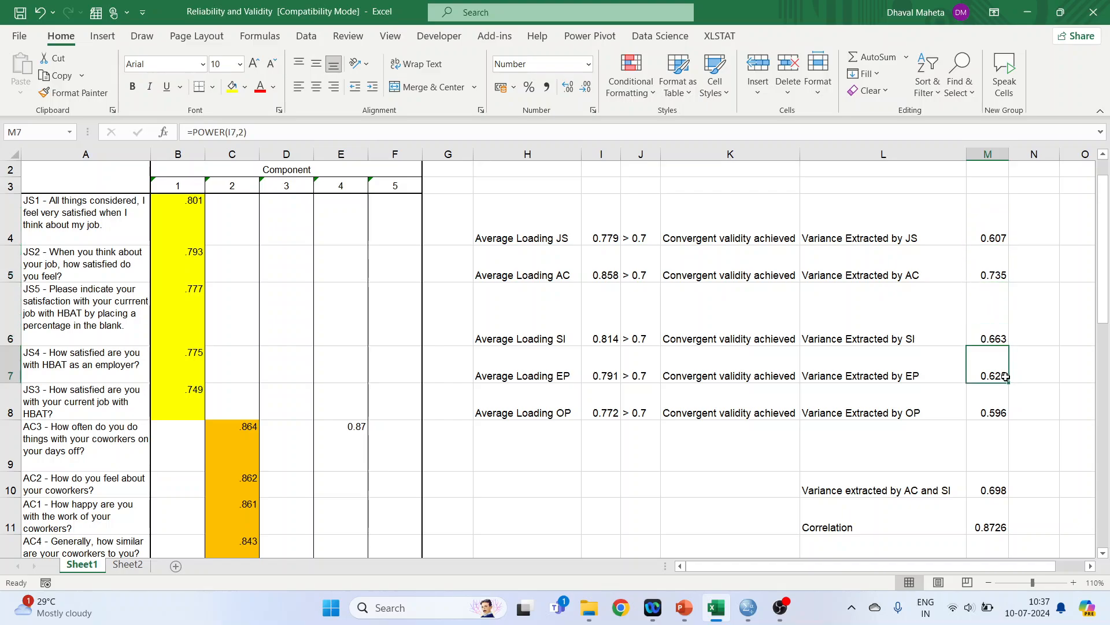
Examine the combined AC and SI variance extracted formula in M10 alongside the separate AC and SI variances in M5 and M6
left_click(997, 488)
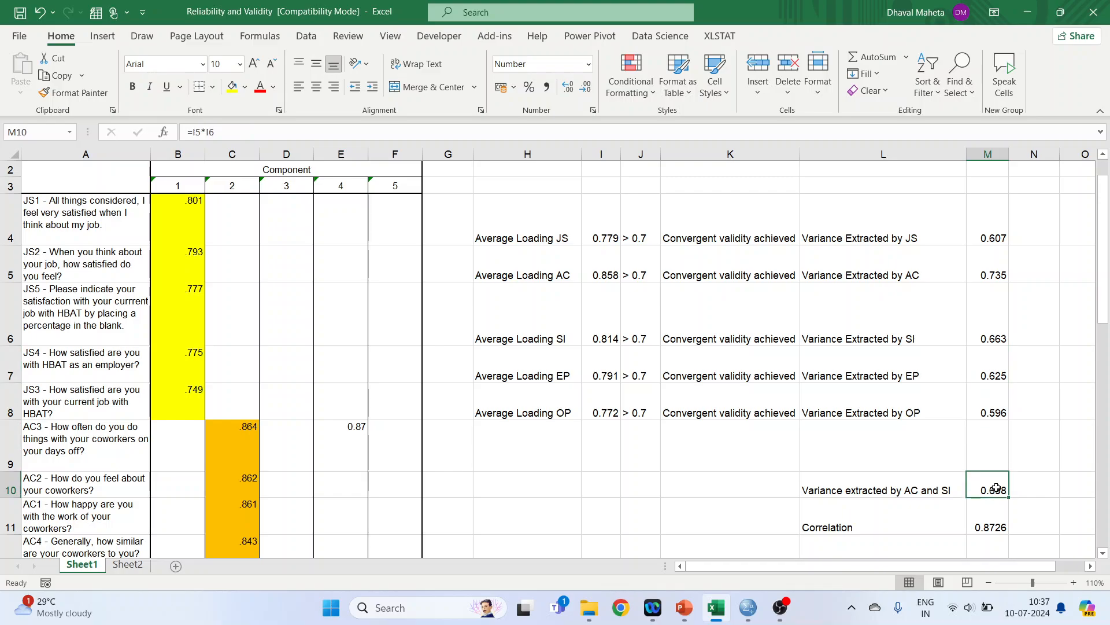
left_click(988, 272)
left_click(989, 335)
left_click(988, 267)
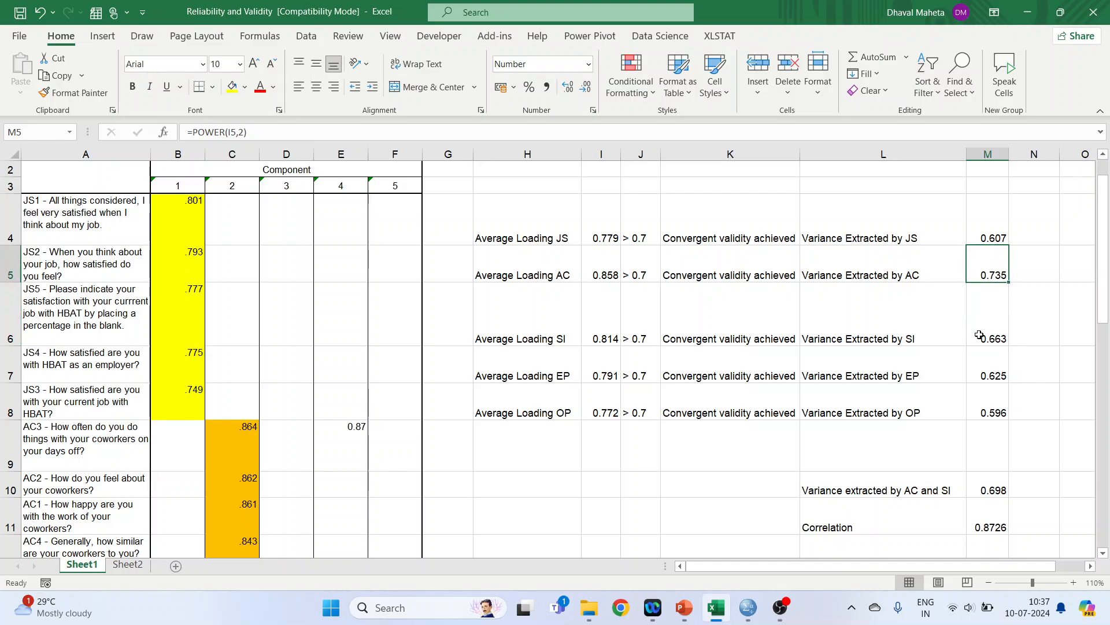
left_click(979, 335)
left_click_drag(1105, 317, 1106, 374)
left_click(996, 371)
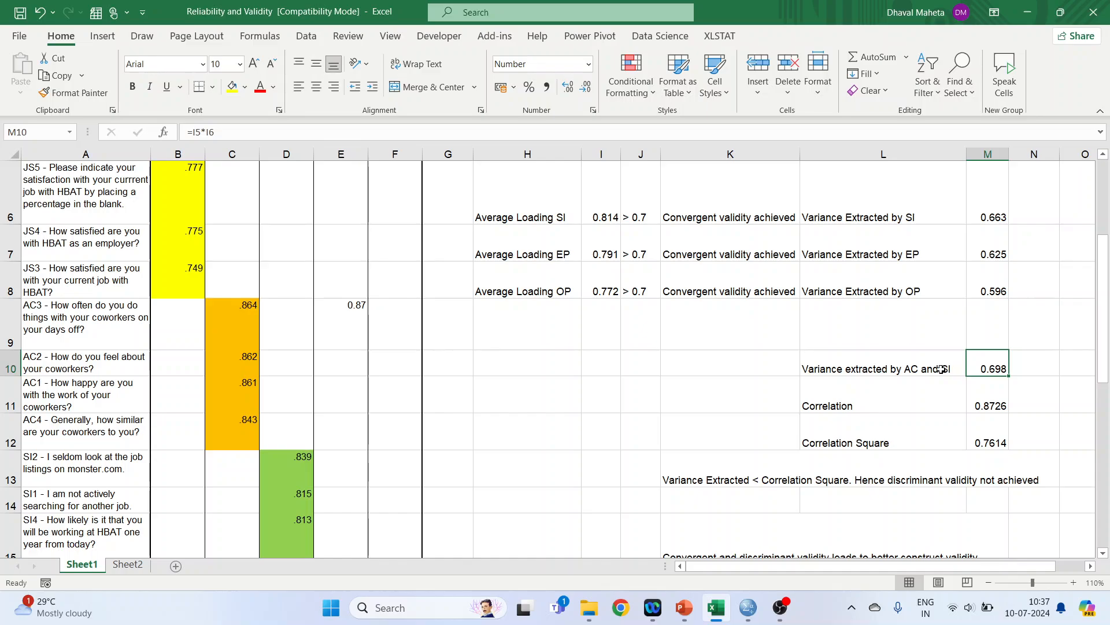
Trace the correlation formula in M11 to the AC loadings in C9:C12 and the SI loadings in D13:D16
left_click(1000, 407)
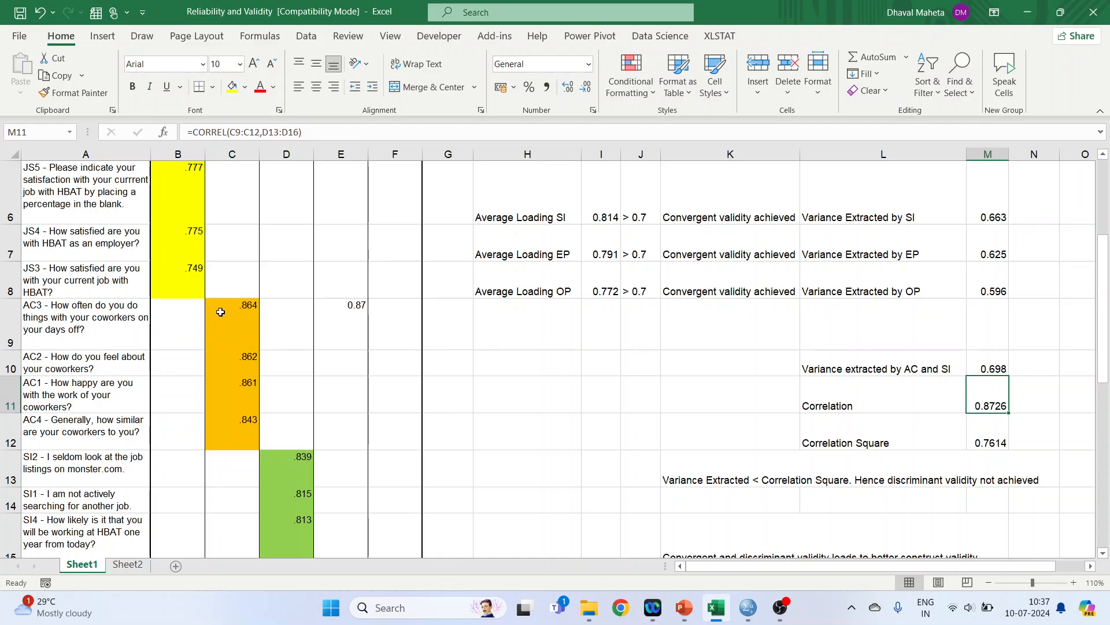
left_click_drag(220, 312, 216, 444)
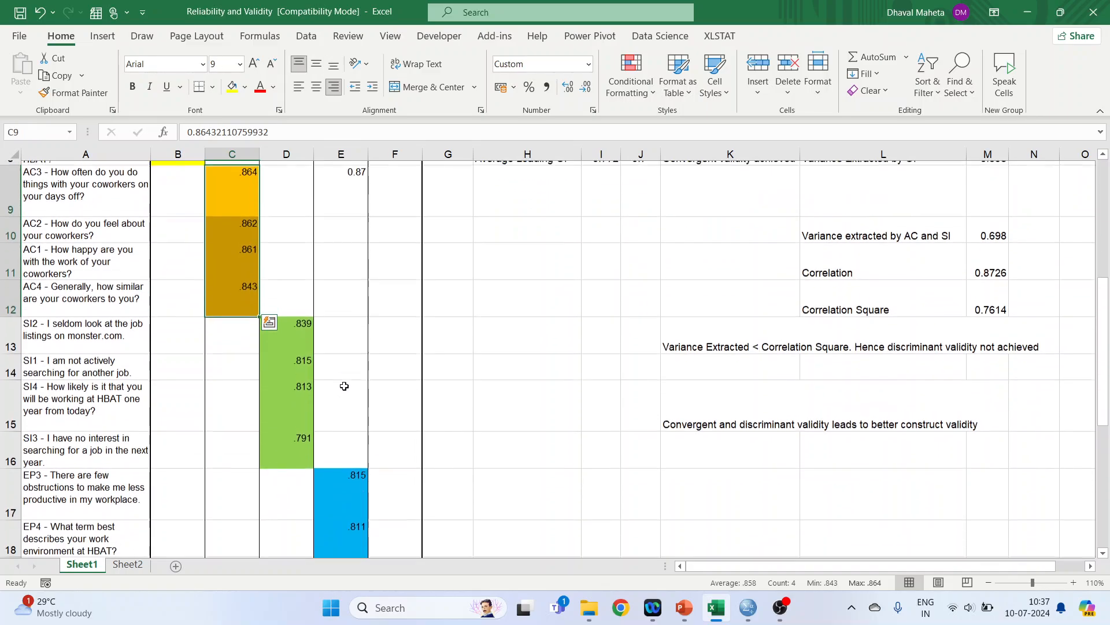
scroll(343, 386, "down", 1)
left_click_drag(300, 322, 298, 439)
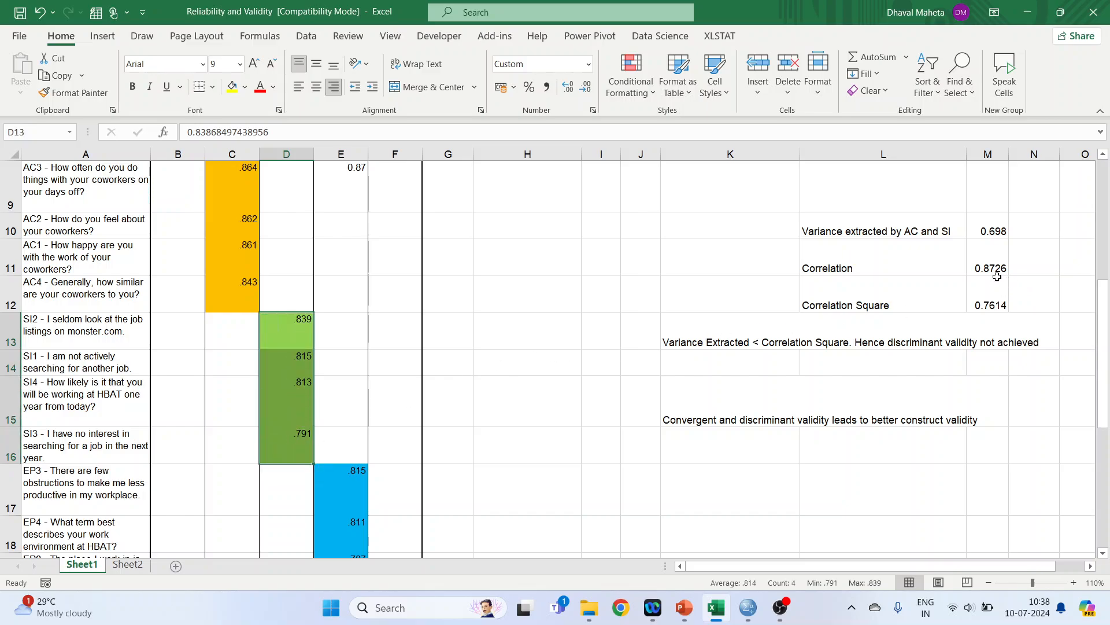
left_click(997, 276)
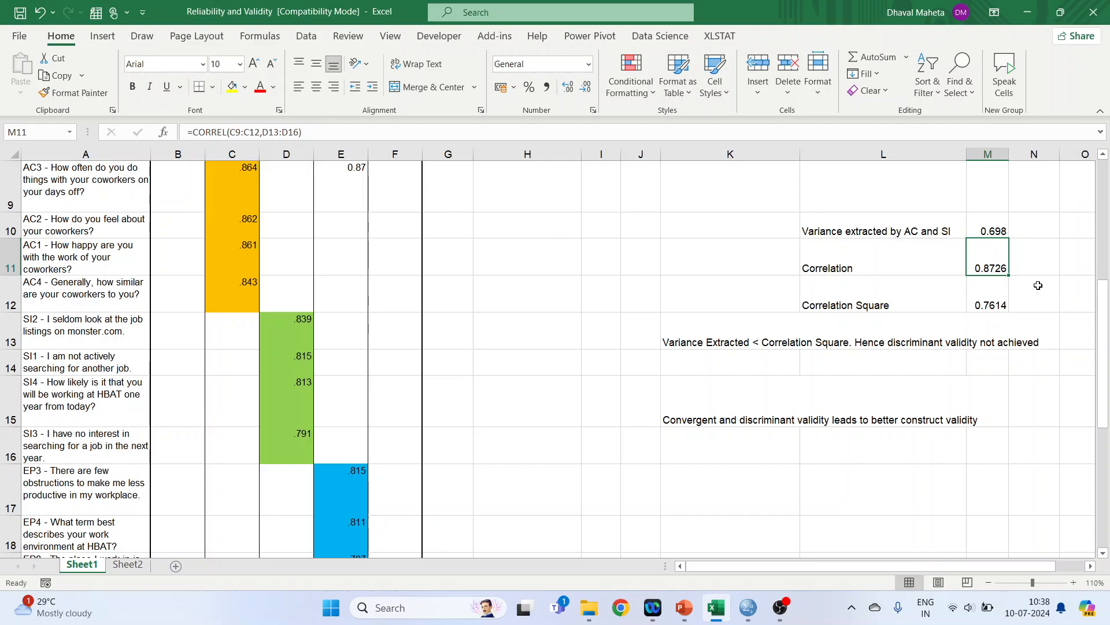
Compare the correlation square in M12 with the variance extracted by AC and SI in M10
left_click_drag(1105, 331, 1107, 317)
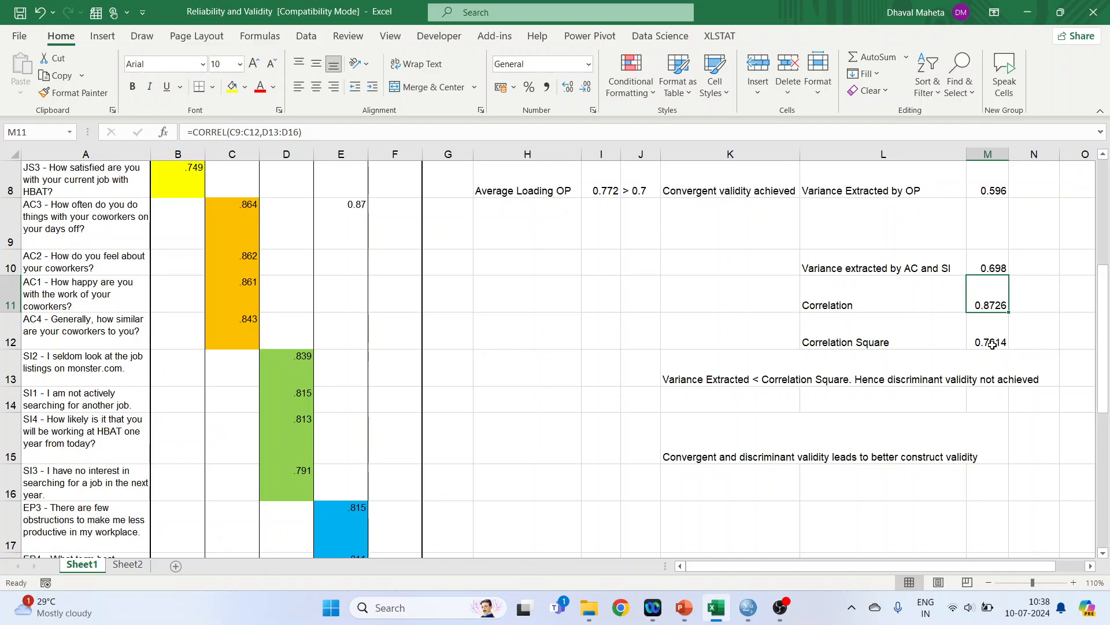
left_click(990, 338)
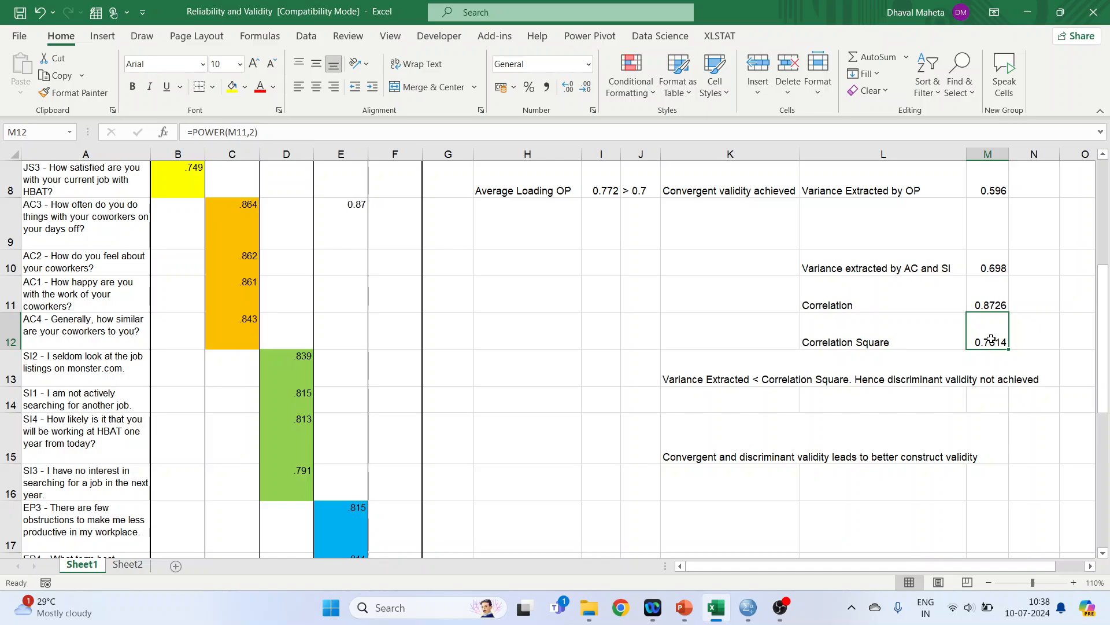
left_click(982, 266)
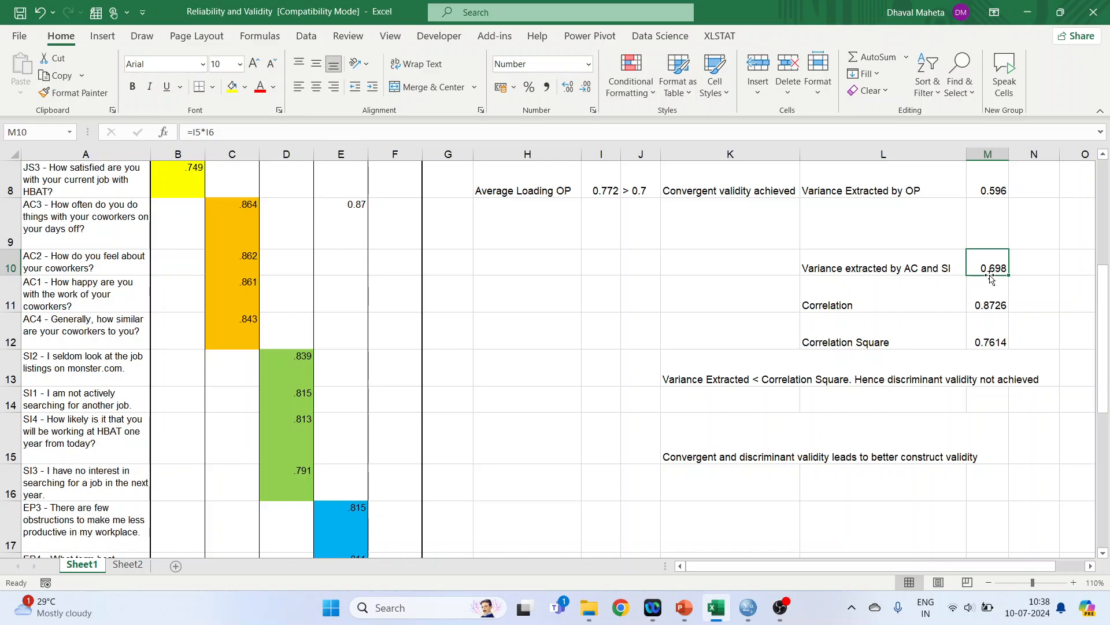
left_click(988, 341)
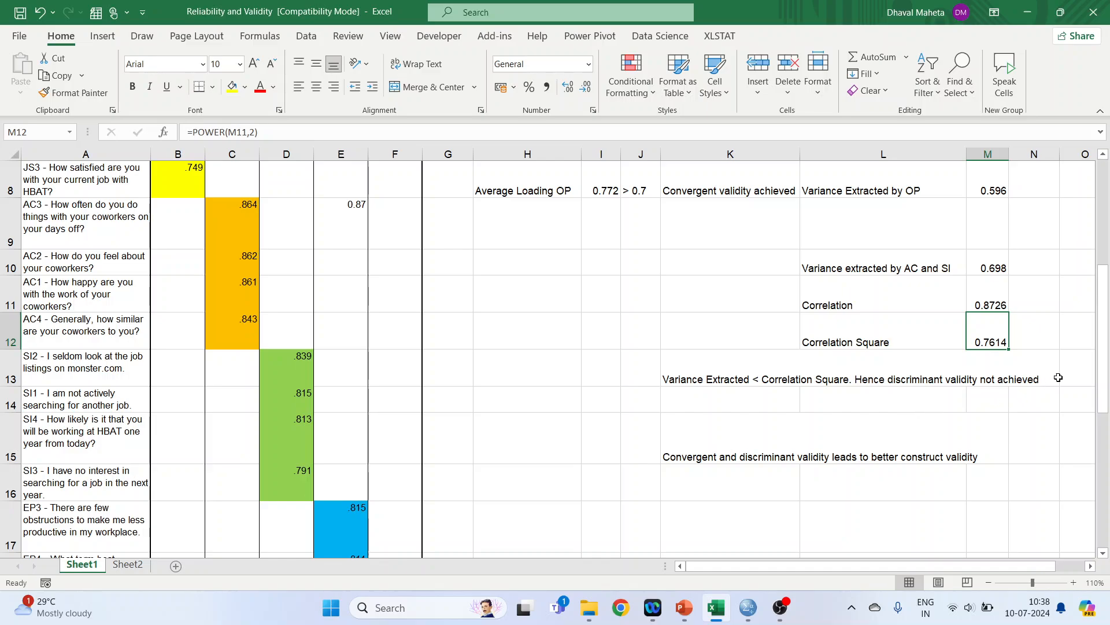
Go through the construct pairs for discriminant validity that match JS with AC, SI, EP and OP in M4:M8
left_click_drag(1104, 356, 1107, 279)
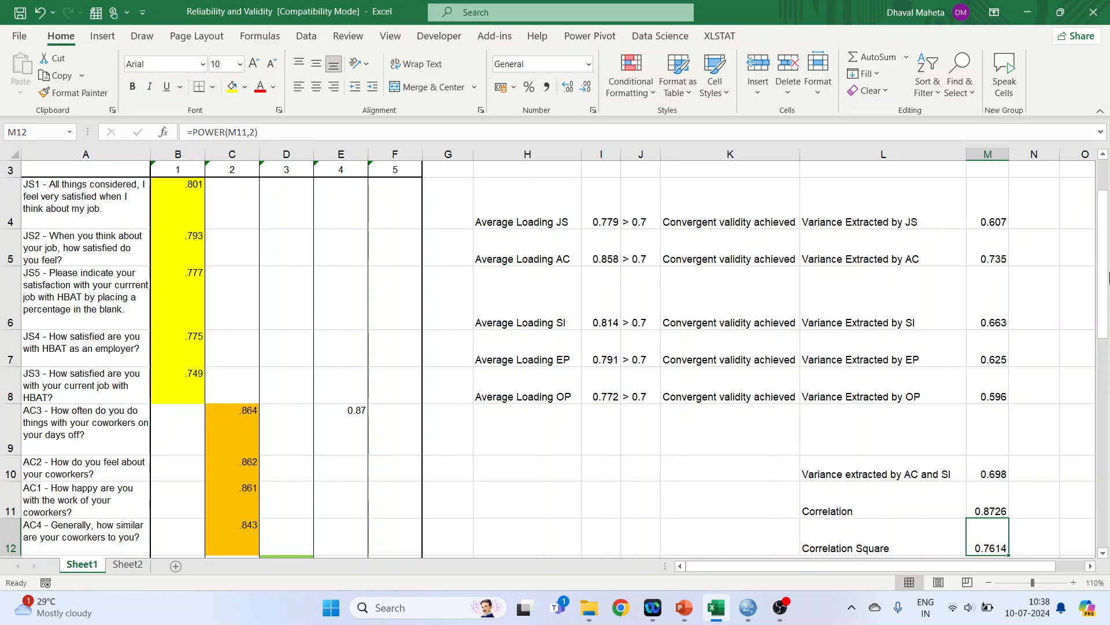
left_click(993, 216)
left_click(987, 259)
left_click(989, 212)
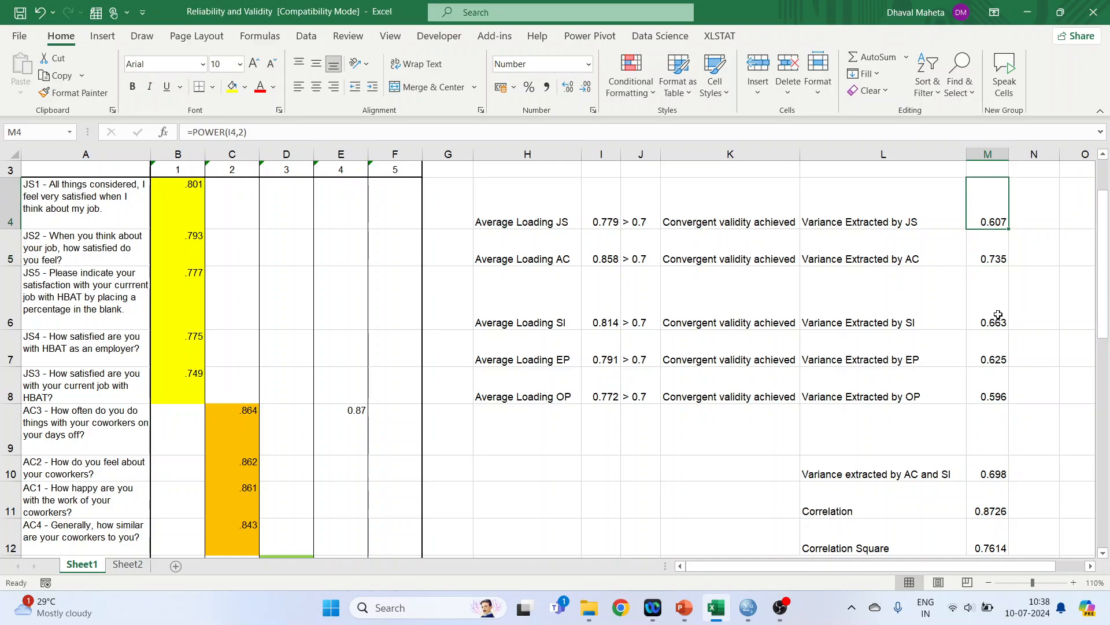
left_click(997, 317)
left_click(990, 222)
left_click(1001, 353)
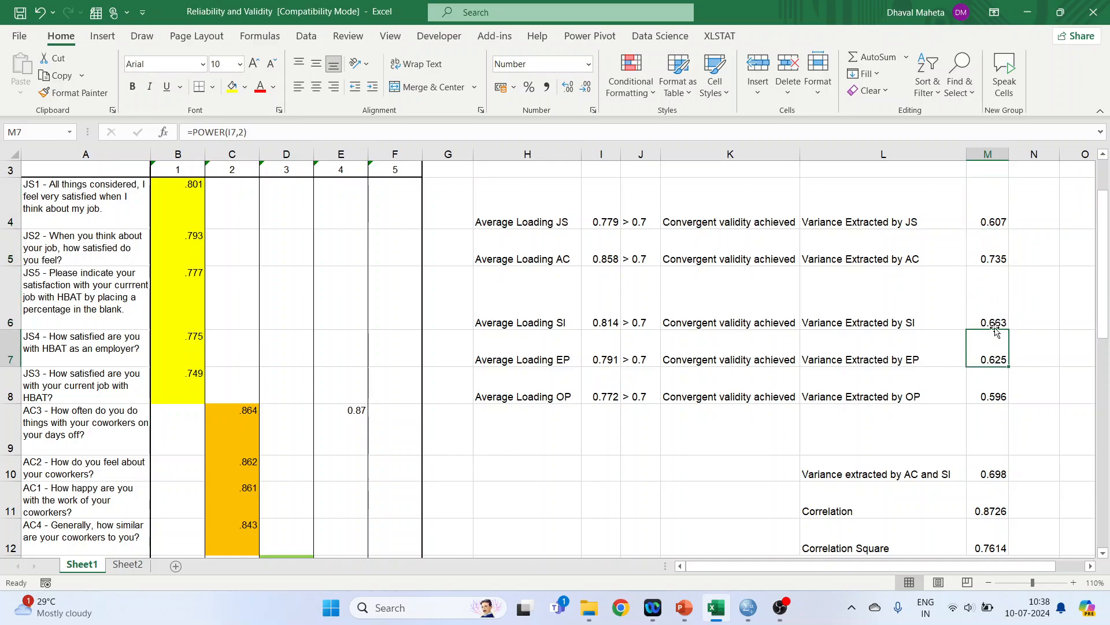
left_click(990, 223)
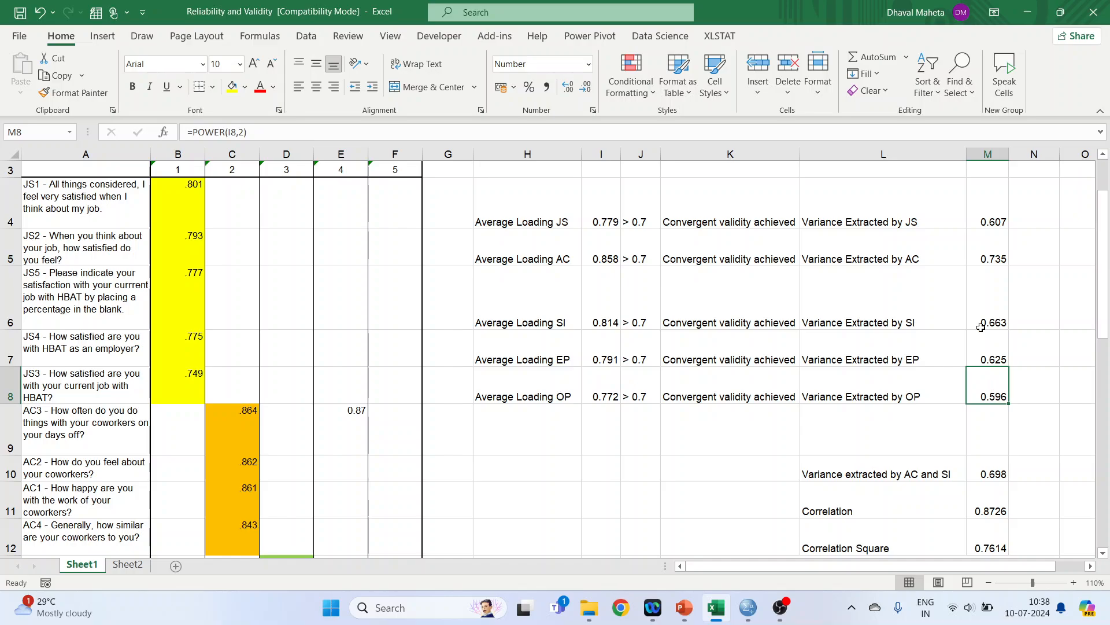
Go through the remaining construct pairs among AC, SI, EP and OP in M5:M8 for discriminant validity
left_click(991, 257)
left_click(994, 290)
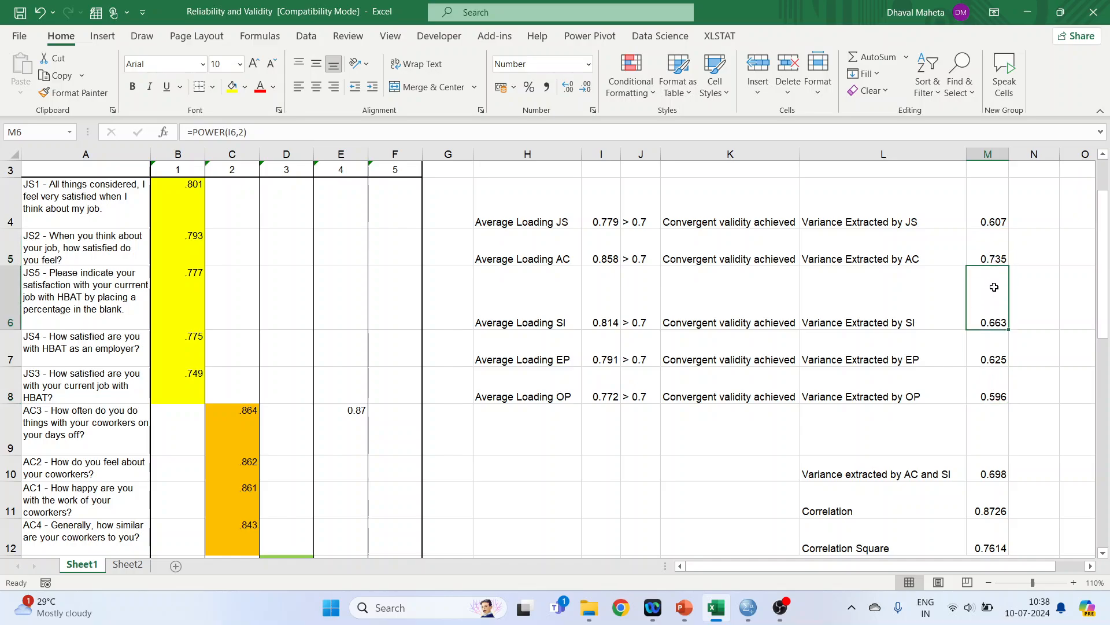
left_click(990, 258)
left_click(992, 356)
left_click(986, 256)
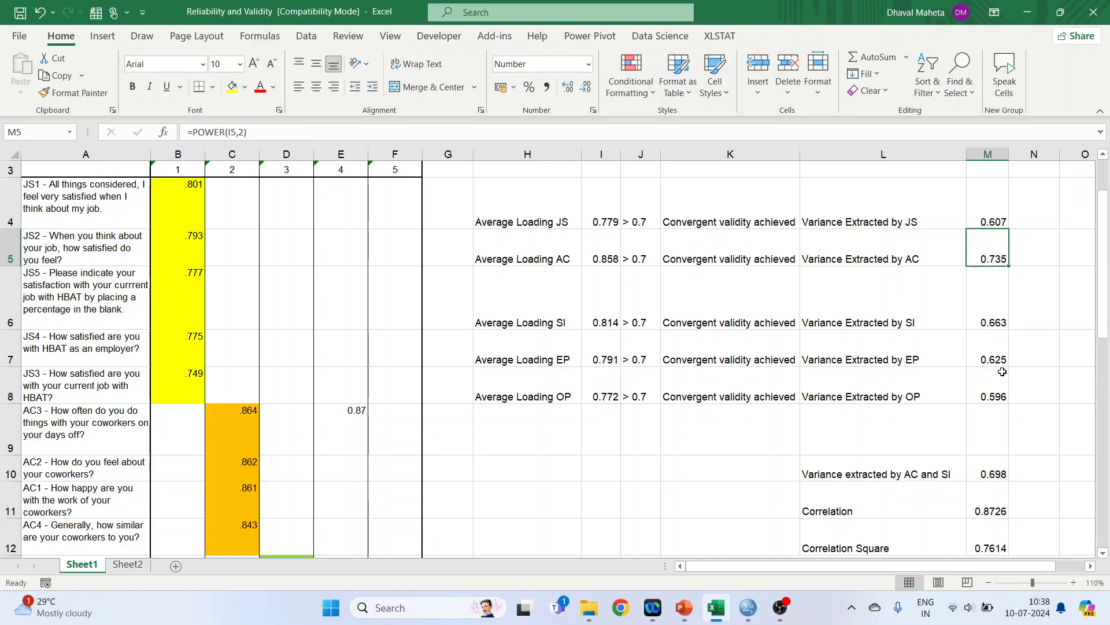
left_click(1000, 392)
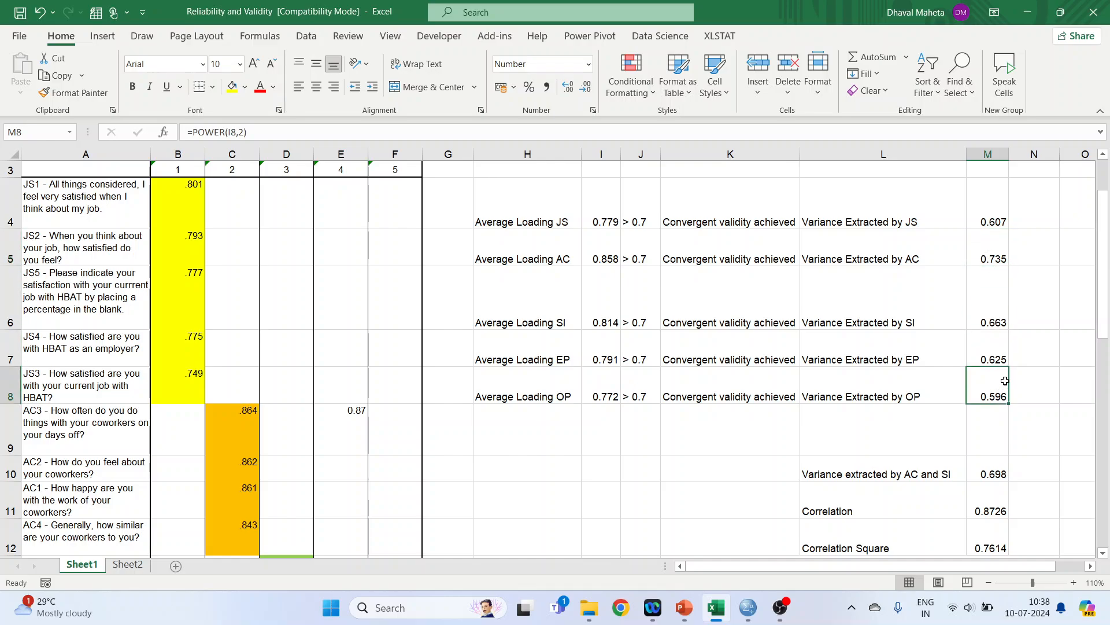
left_click(995, 317)
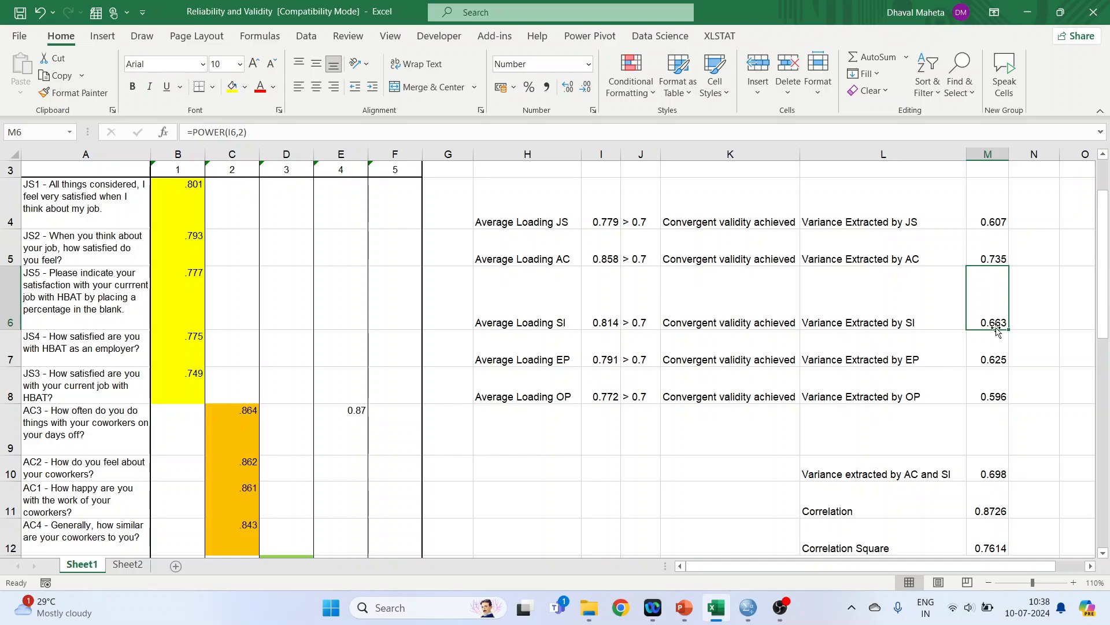
left_click(994, 353)
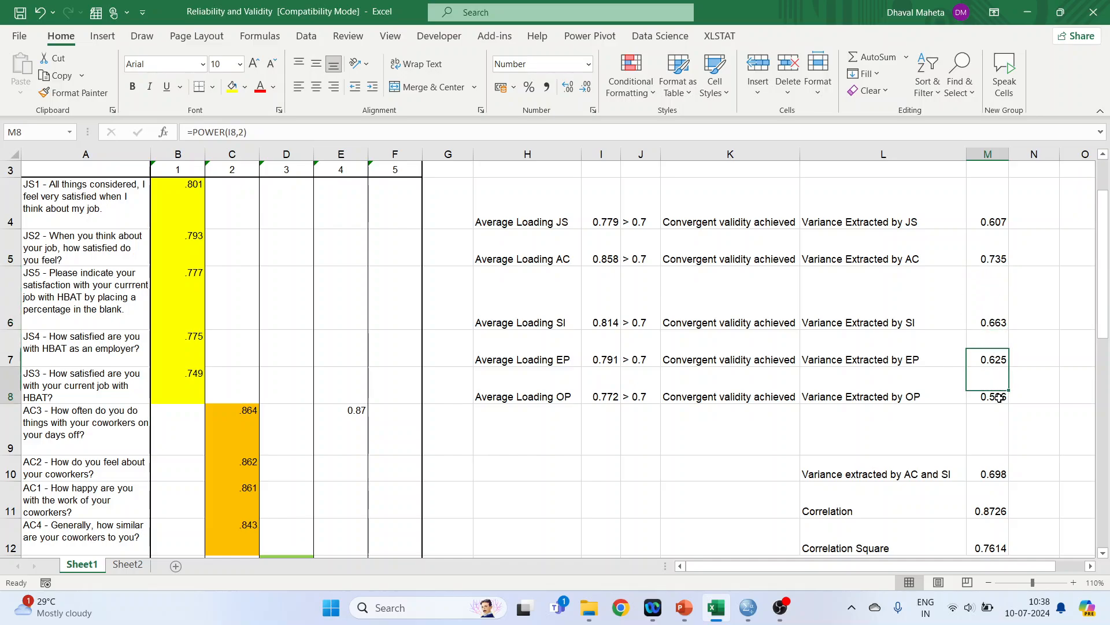
left_click(996, 392)
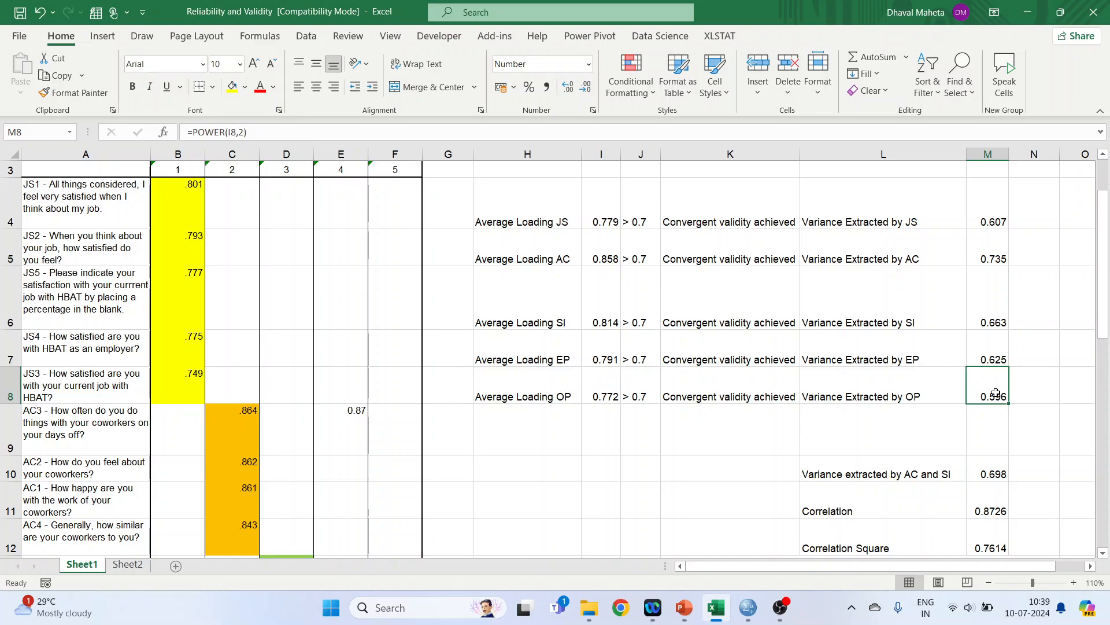
Review the discriminant validity conclusion in row 13 and the construct validity note in row 15
scroll(983, 434, "down", 2)
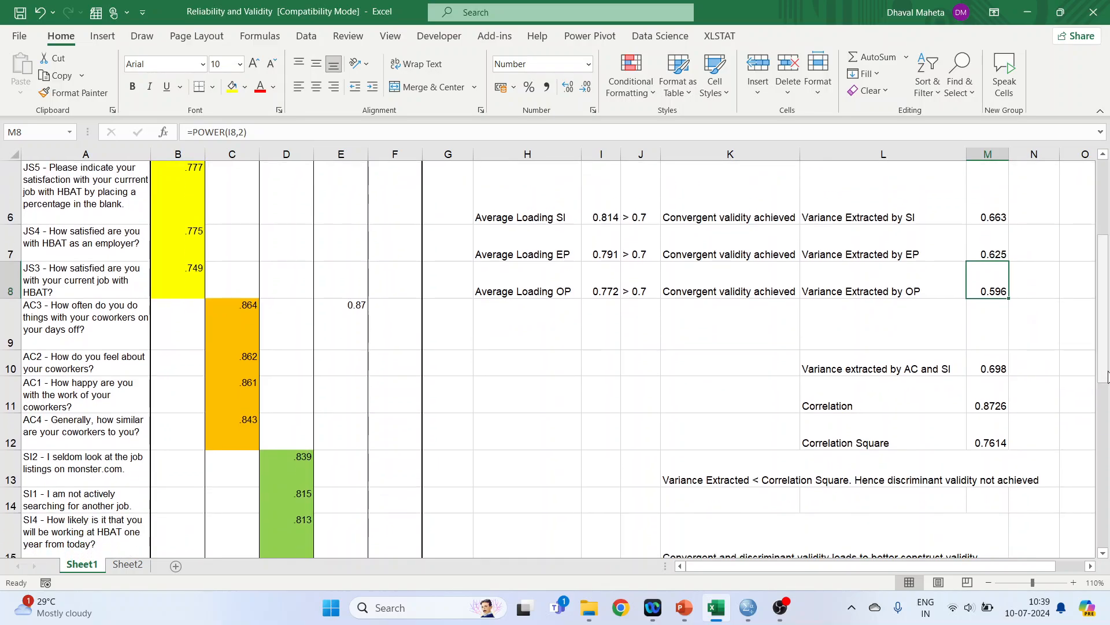
scroll(966, 468, "down", 2)
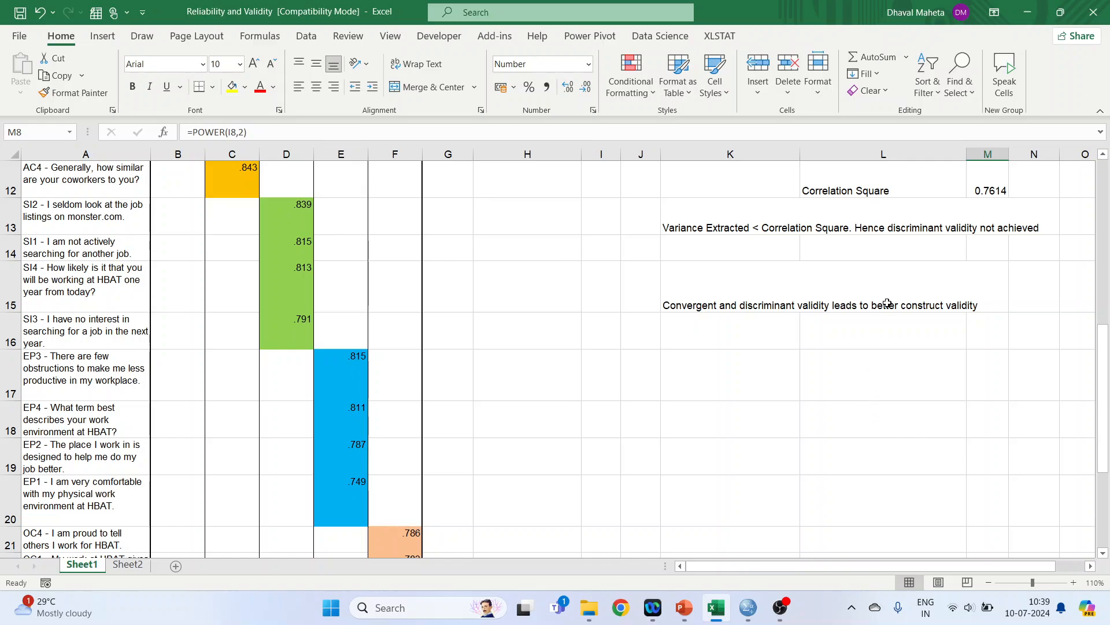
left_click(928, 302)
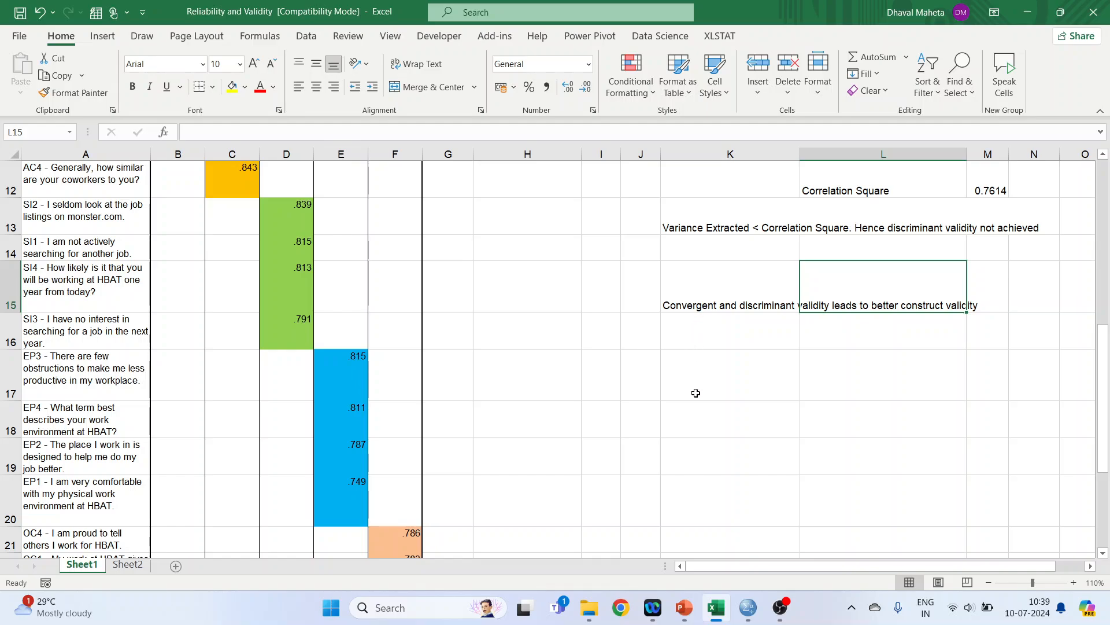
Switch to PowerPoint, present slide 21 on remedial measures for convergent validity as a slide show, and reveal its first point
left_click(684, 607)
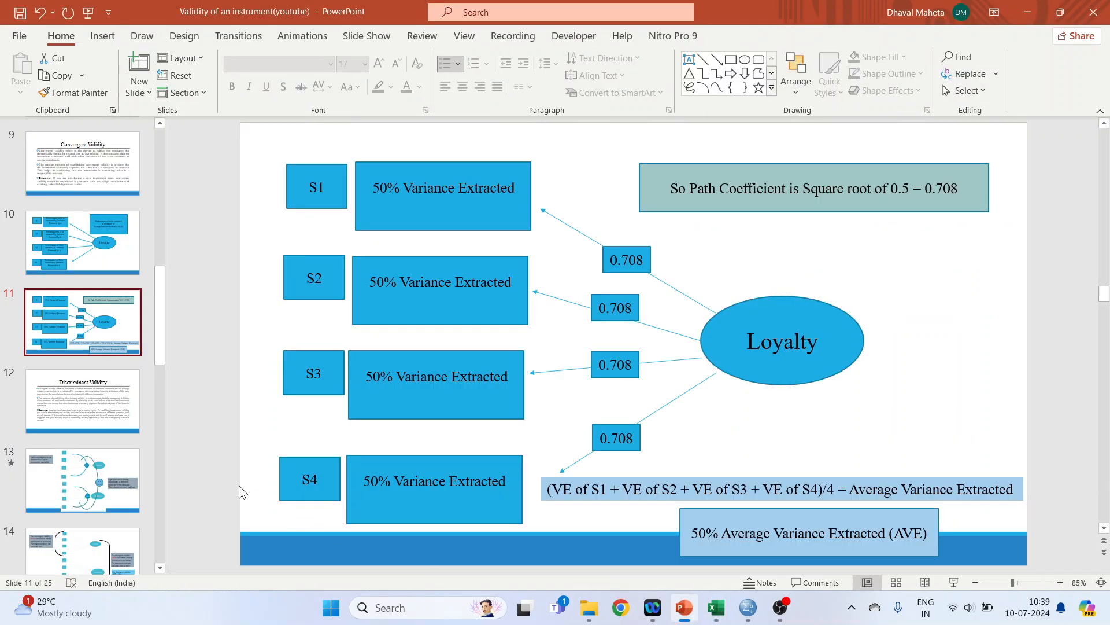
left_click_drag(161, 347, 154, 518)
left_click(82, 306)
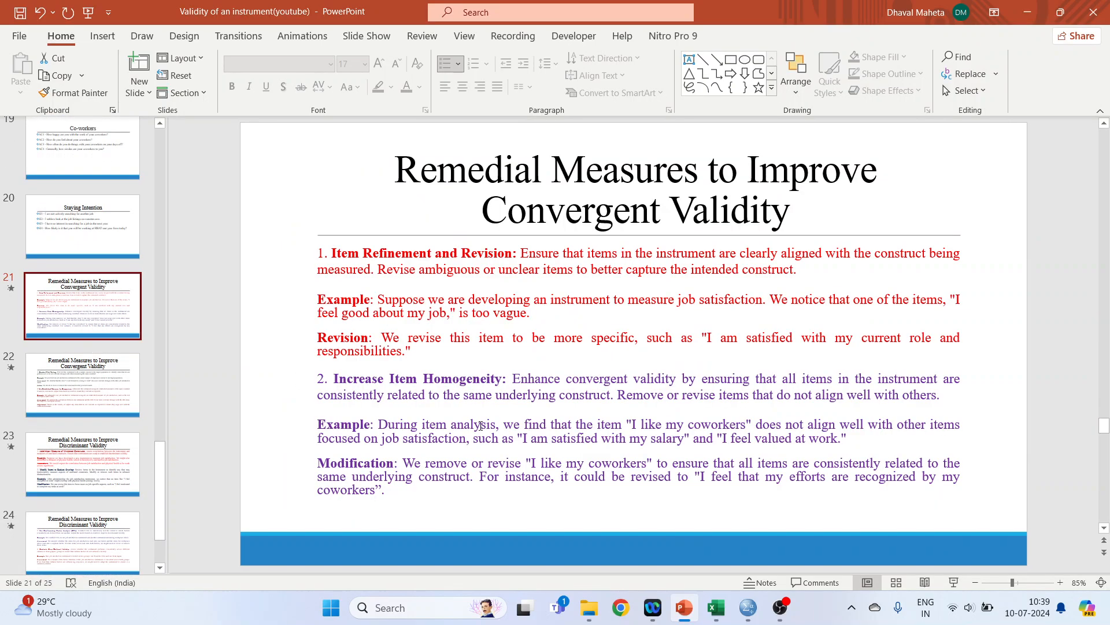
left_click(953, 583)
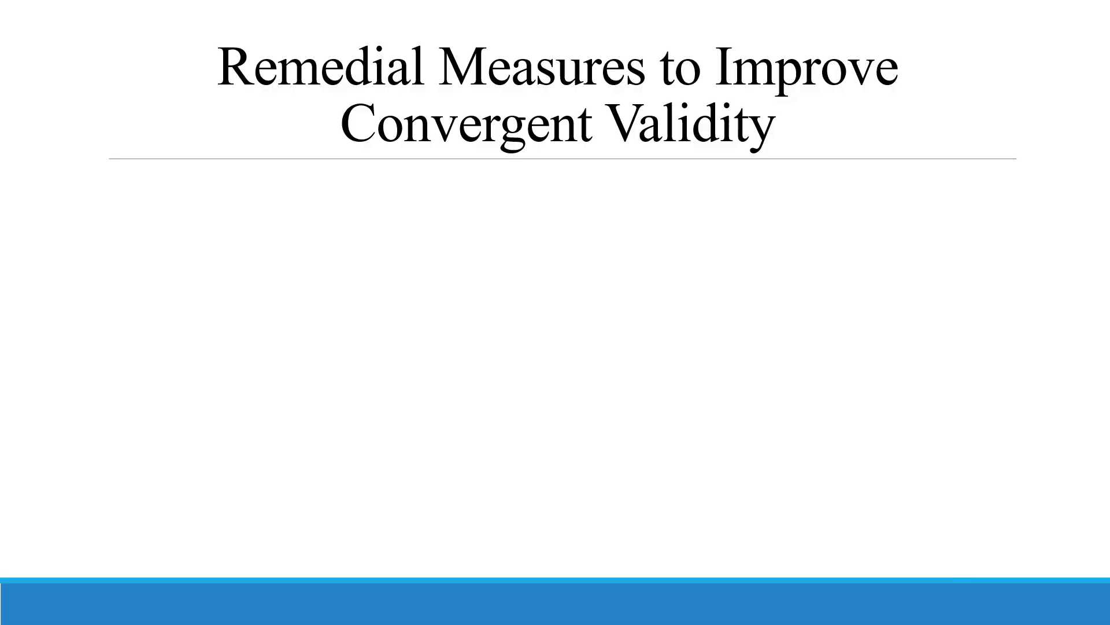
left_click(745, 470)
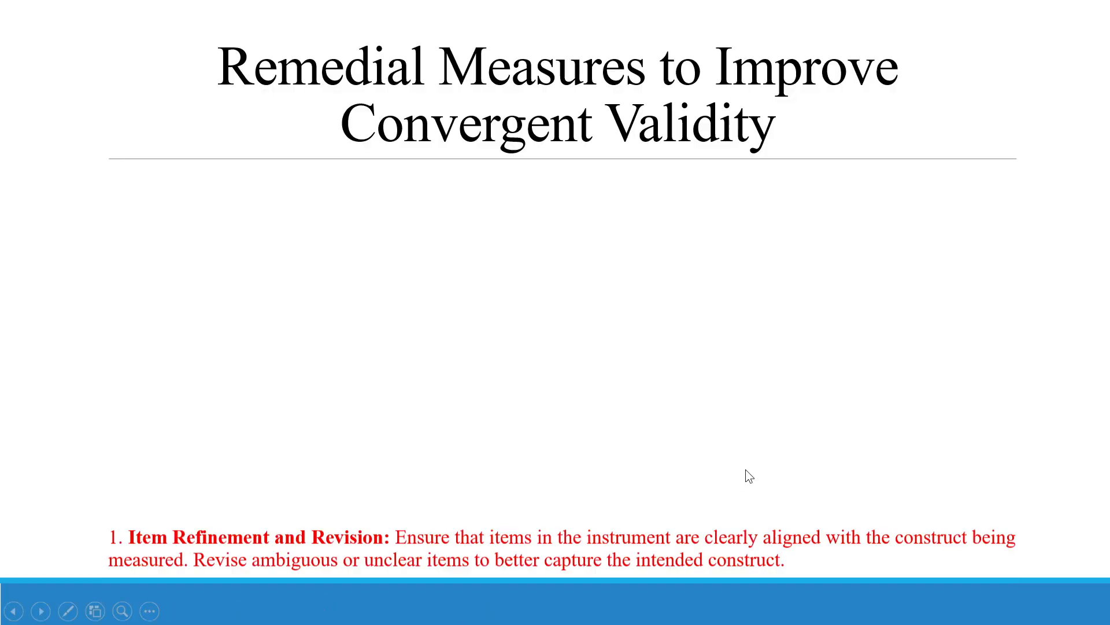